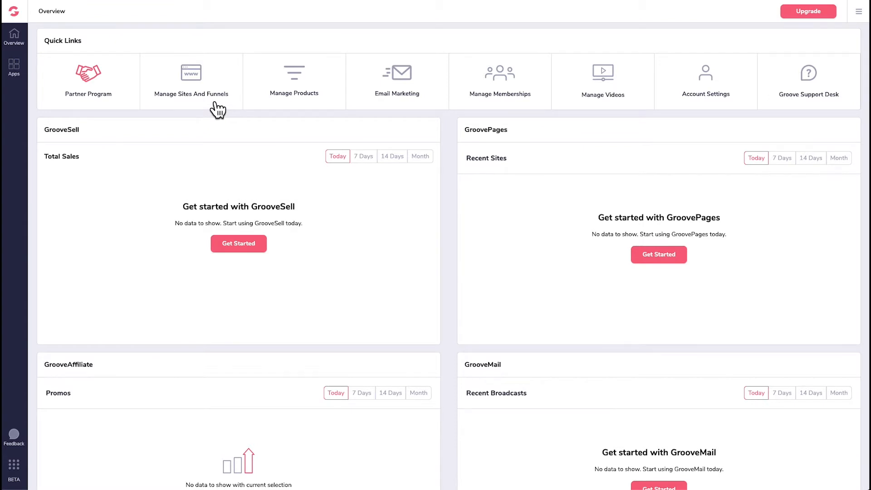
- Create a new site named "My New Funnel" from the VSL Purple single-page template and start building it
left_click(682, 260)
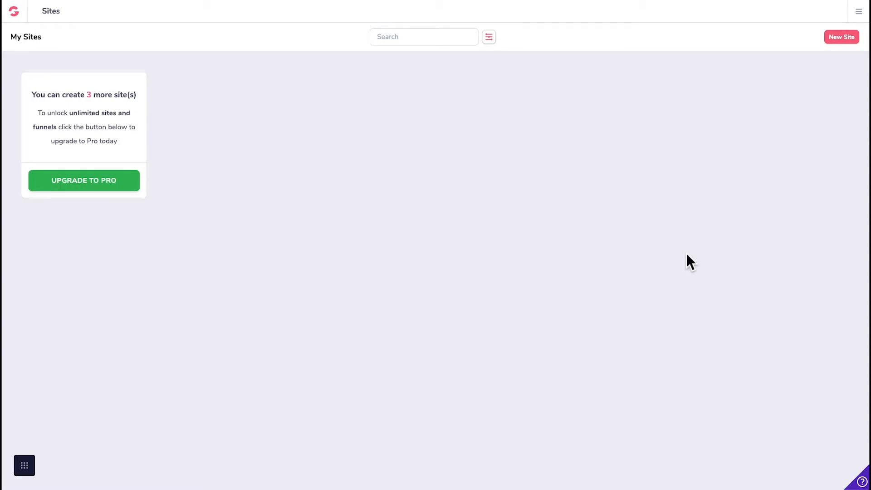
left_click(844, 40)
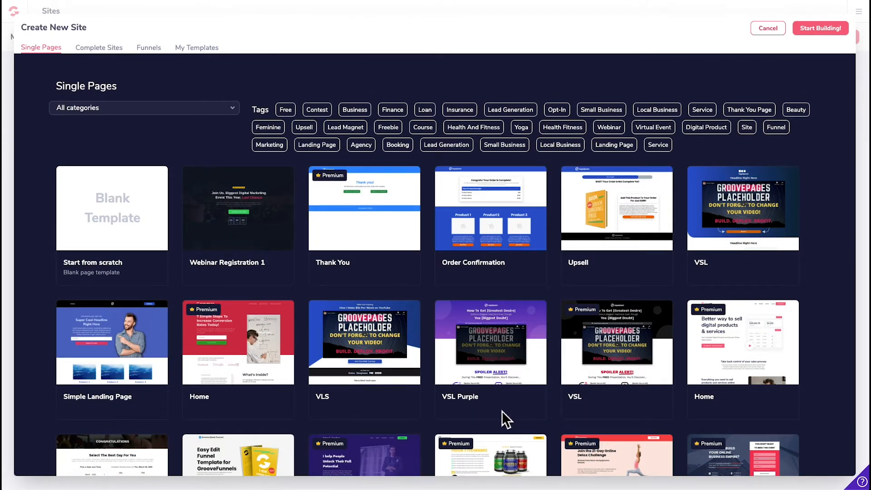
double_click(452, 398)
left_click(505, 355)
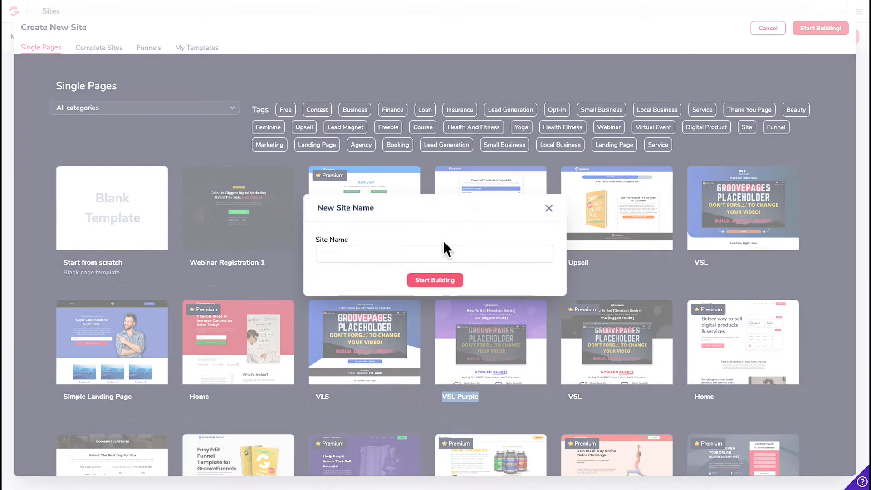
left_click(424, 257)
type("My New Funnel")
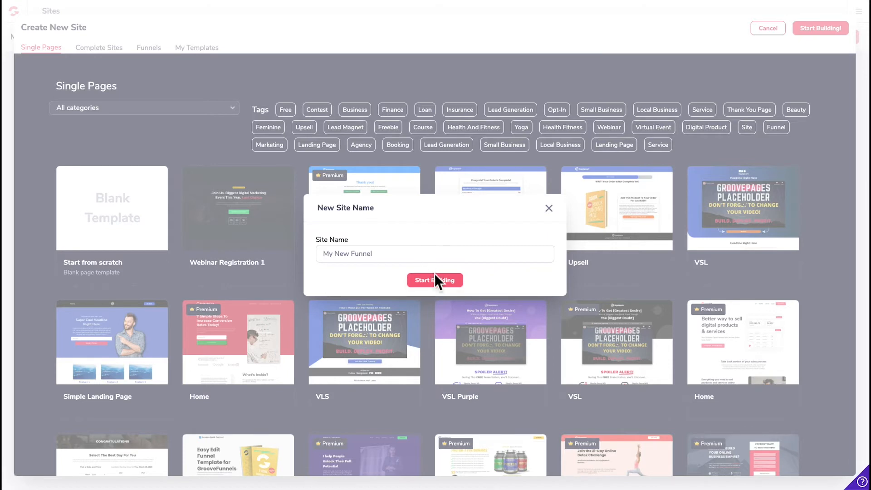
left_click(435, 276)
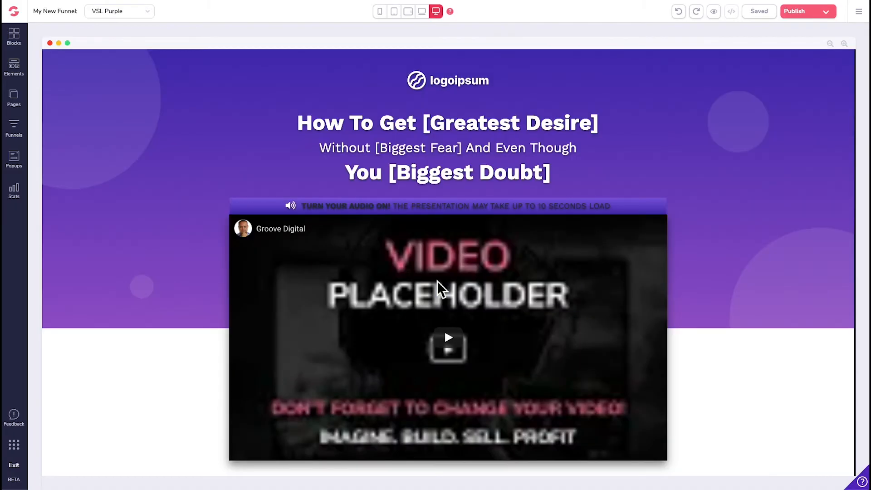
left_click(437, 280)
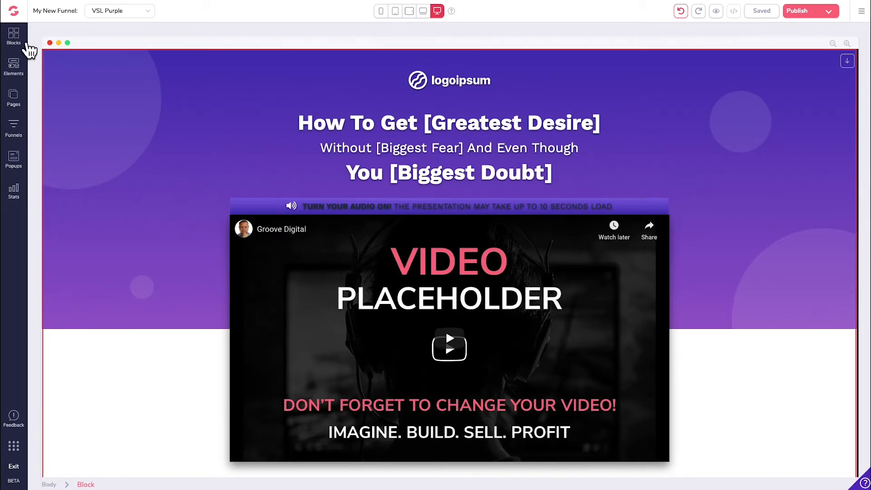
- Examine the full set of page blocks in both the designed and the wireframe collections
left_click(27, 44)
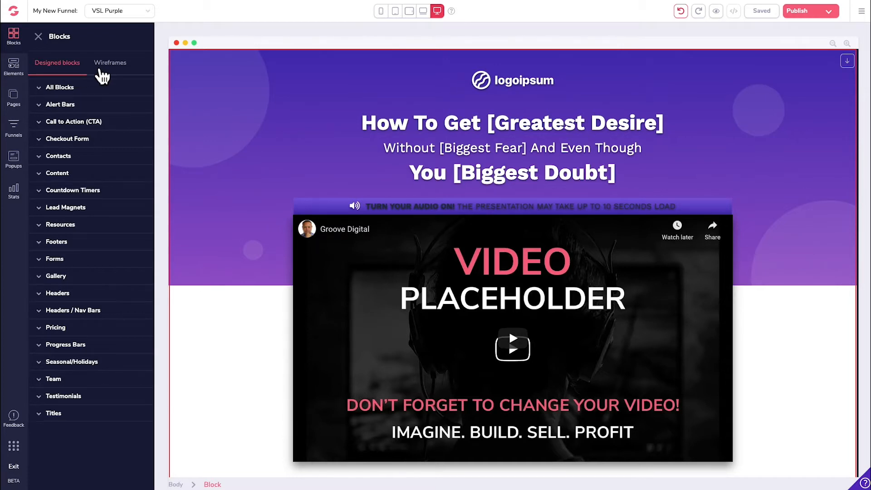
left_click(103, 63)
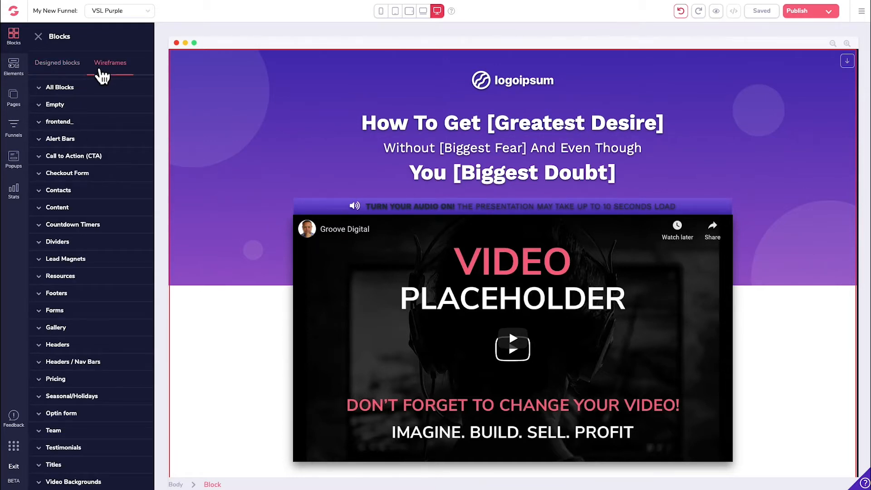
left_click(60, 72)
left_click(81, 91)
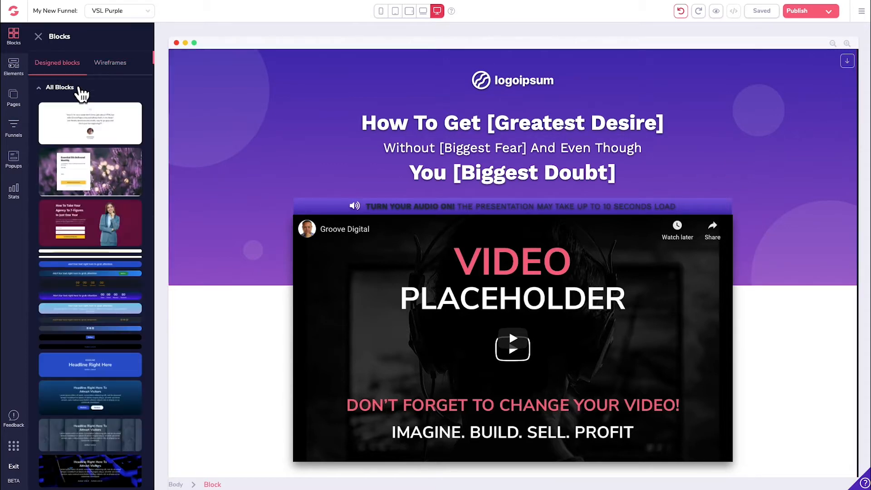
scroll(125, 399, "down", 6)
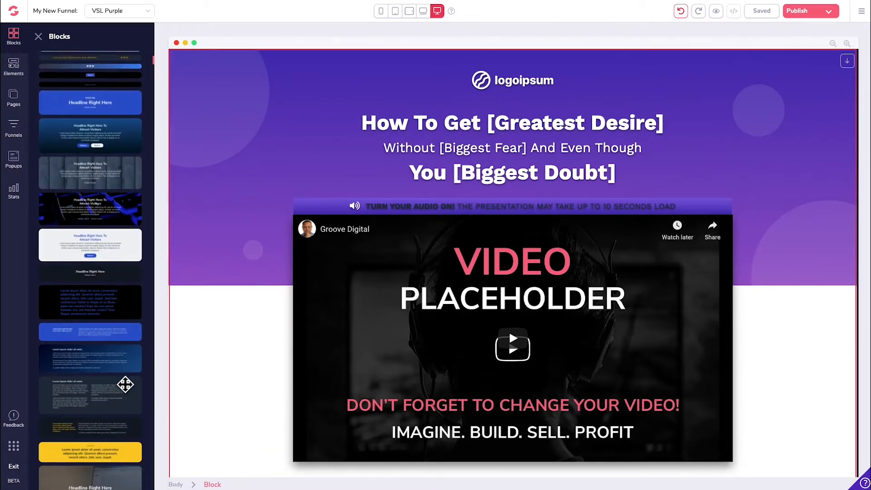
scroll(125, 385, "down", 3)
scroll(120, 366, "up", 8)
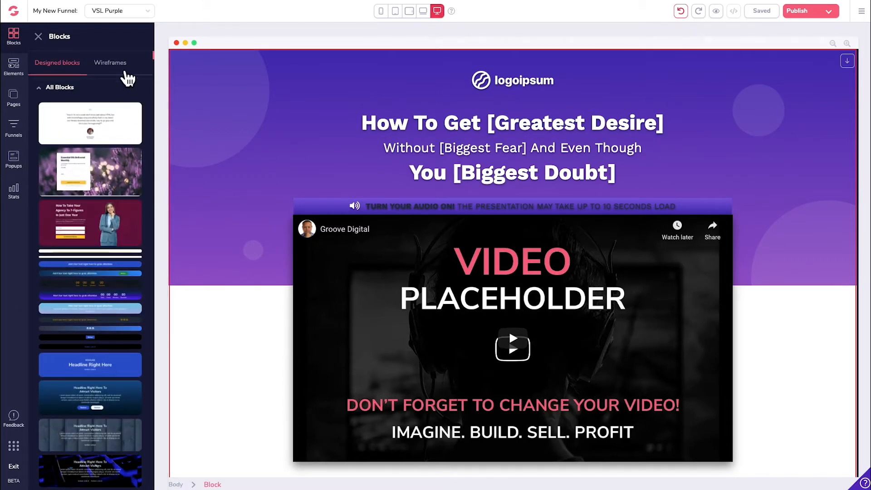
left_click(129, 75)
left_click(127, 87)
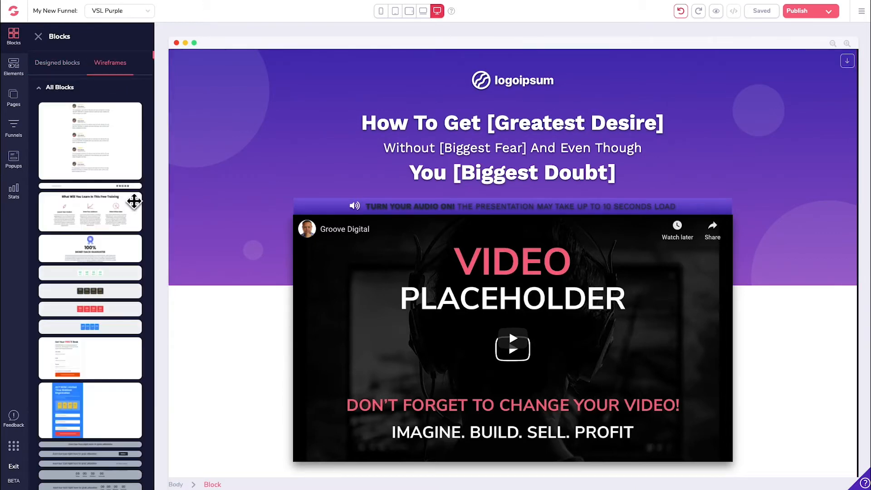
scroll(125, 414, "down", 1)
scroll(125, 414, "down", 12)
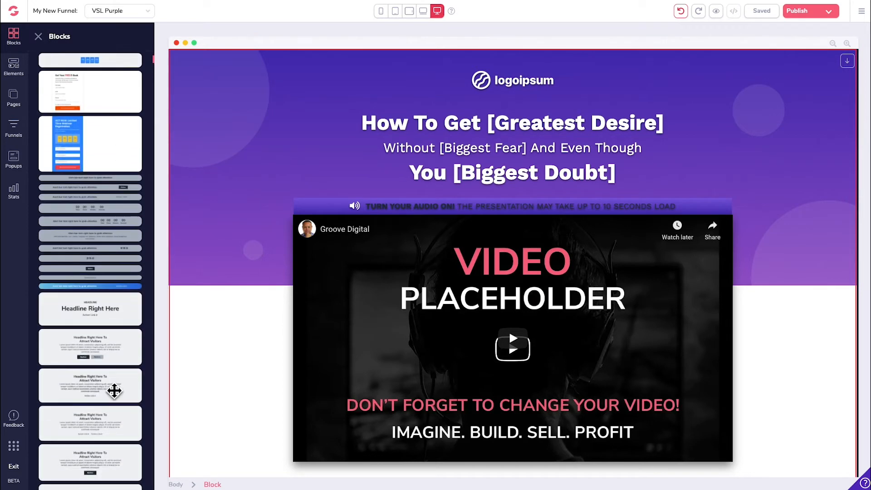
scroll(114, 371, "down", 3)
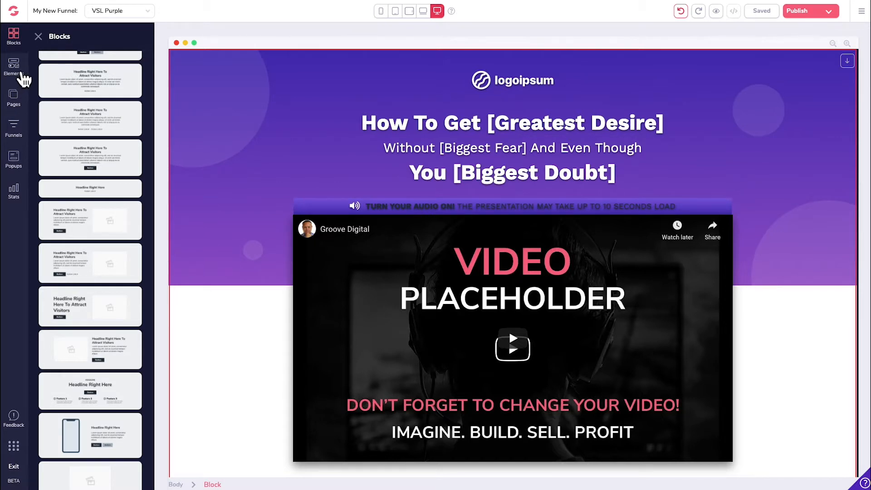
- Add a Paragraph element between the "You [Biggest Doubt]" heading and the audio notice bar
left_click(23, 76)
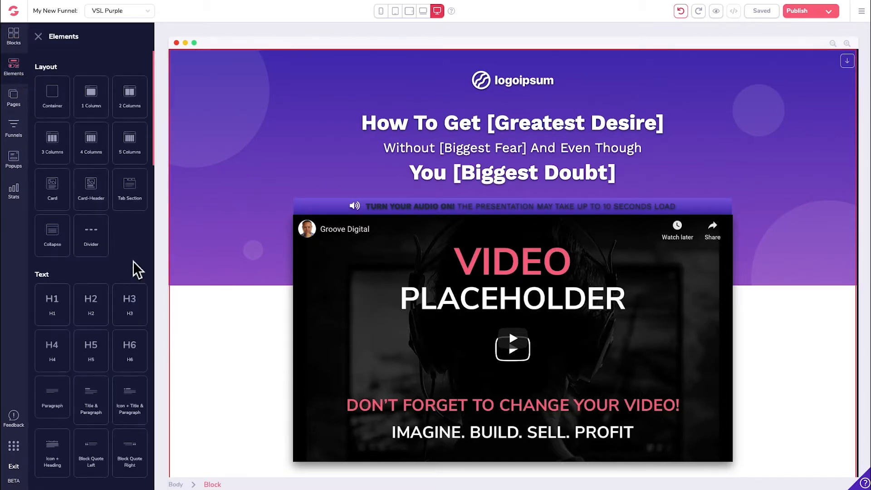
scroll(137, 271, "down", 5)
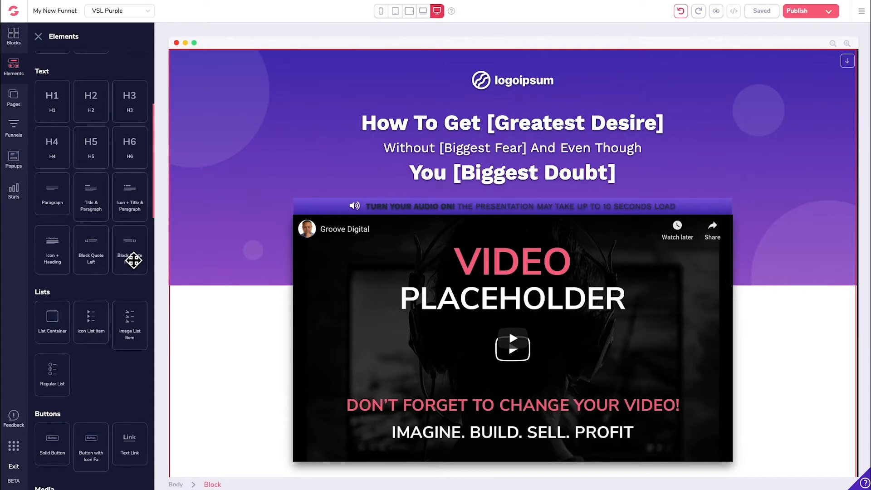
scroll(133, 260, "down", 4)
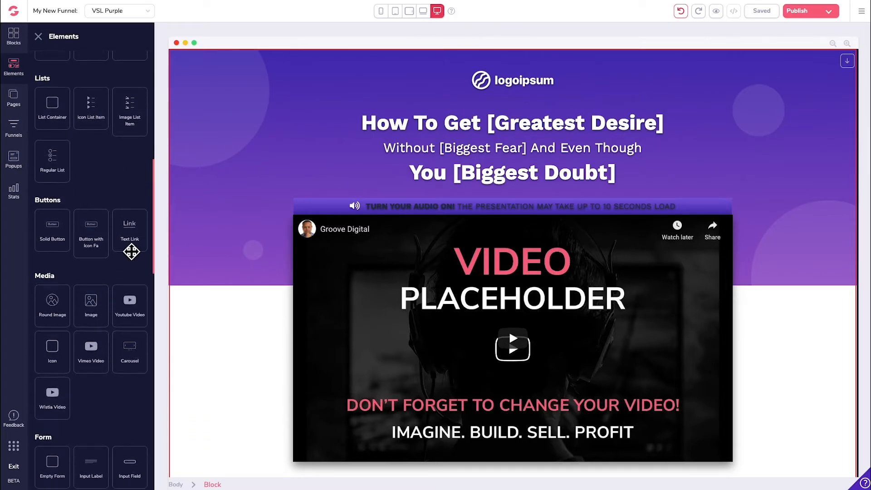
scroll(127, 242, "up", 5)
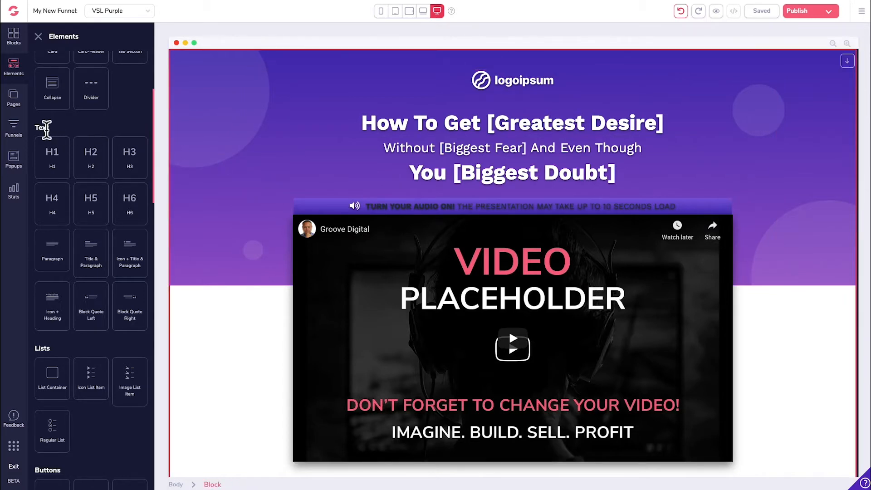
double_click(46, 130)
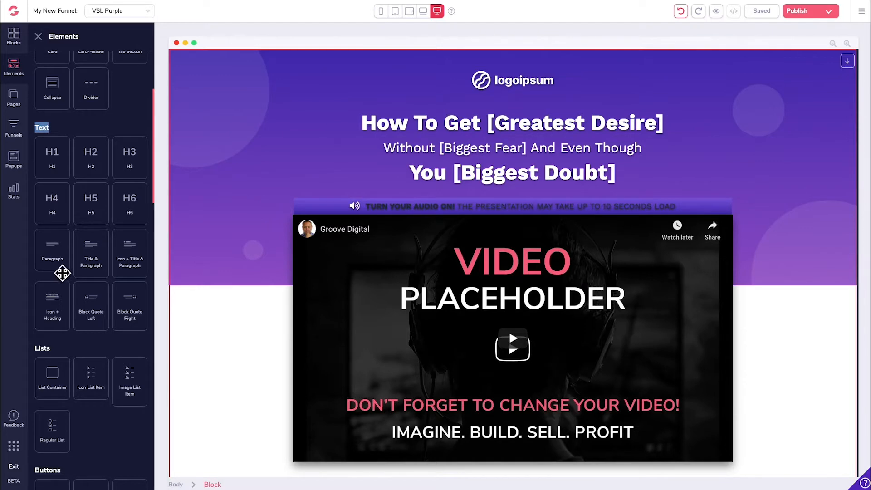
left_click_drag(62, 273, 540, 216)
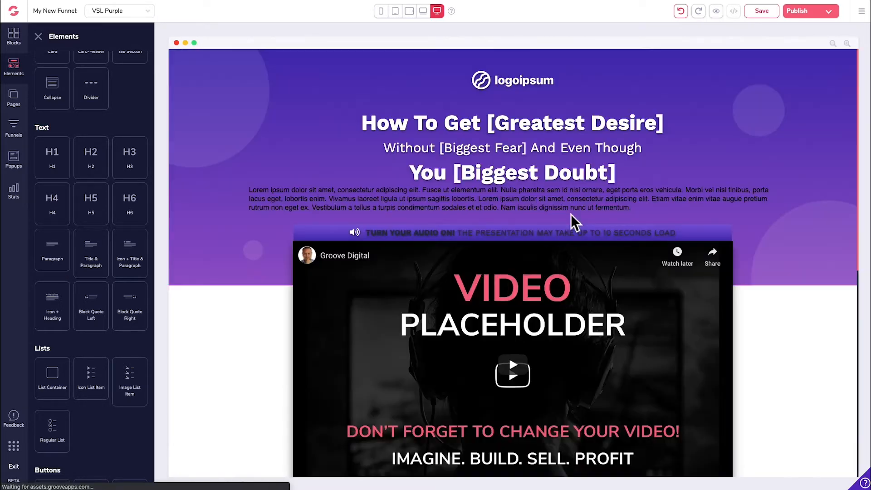
- Centre-align the text of the new lorem ipsum paragraph
left_click(609, 204)
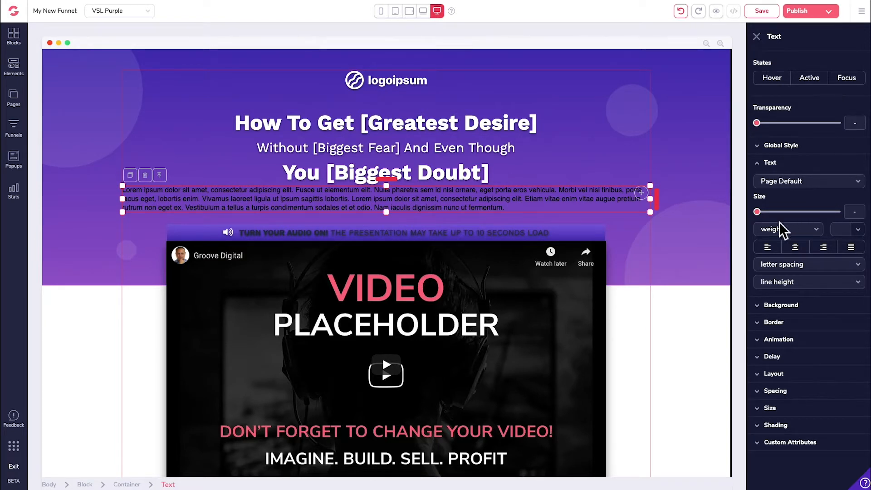
left_click(816, 231)
left_click(816, 234)
left_click(861, 233)
left_click(861, 234)
left_click(794, 247)
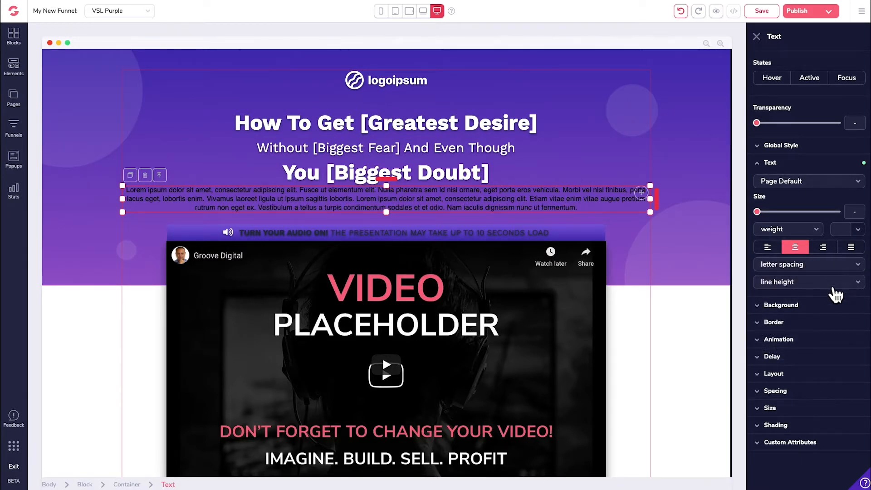
left_click(813, 396)
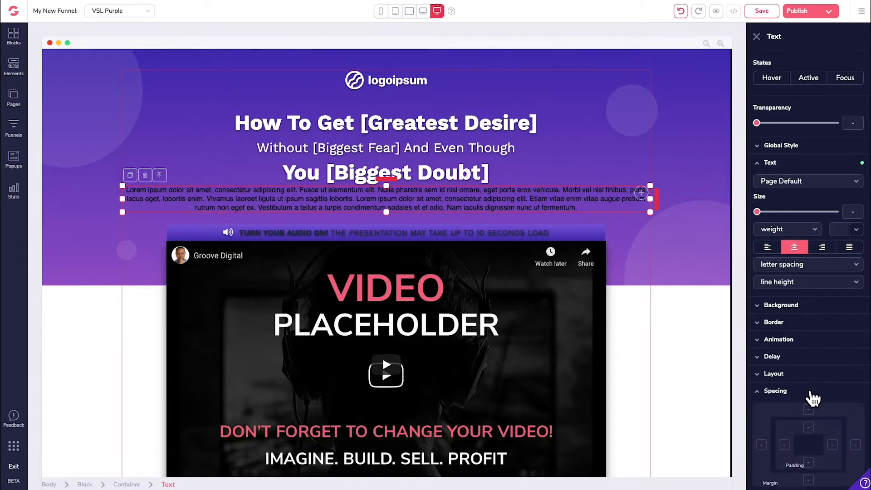
left_click(813, 397)
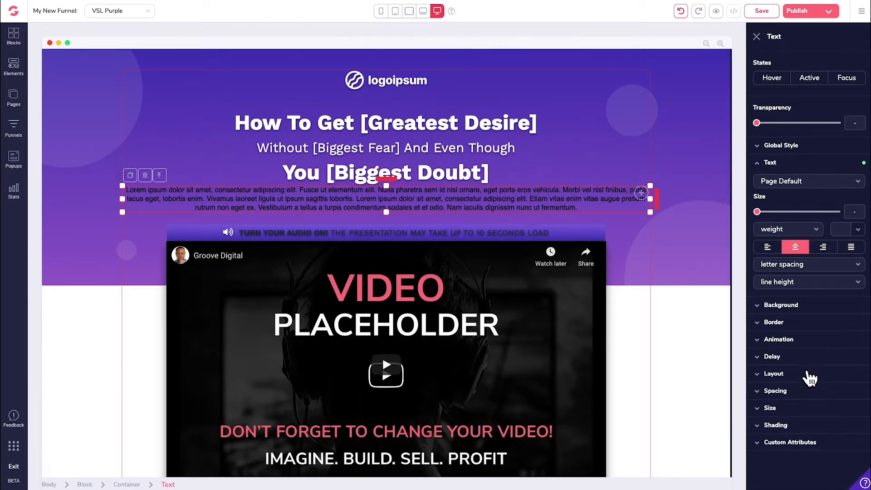
- Format the paragraph text as semibold, white (#FFFFFF) and 1rem in size
left_click(818, 229)
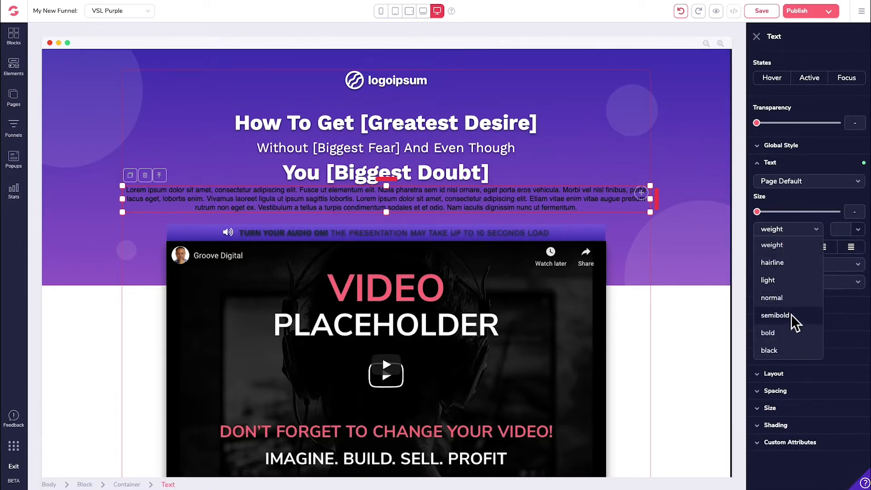
left_click(775, 315)
left_click(858, 229)
left_click(766, 277)
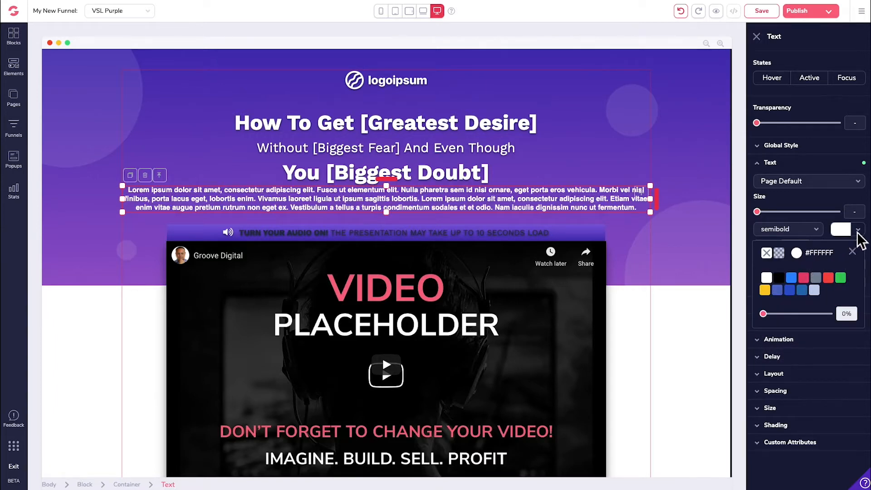
left_click(852, 252)
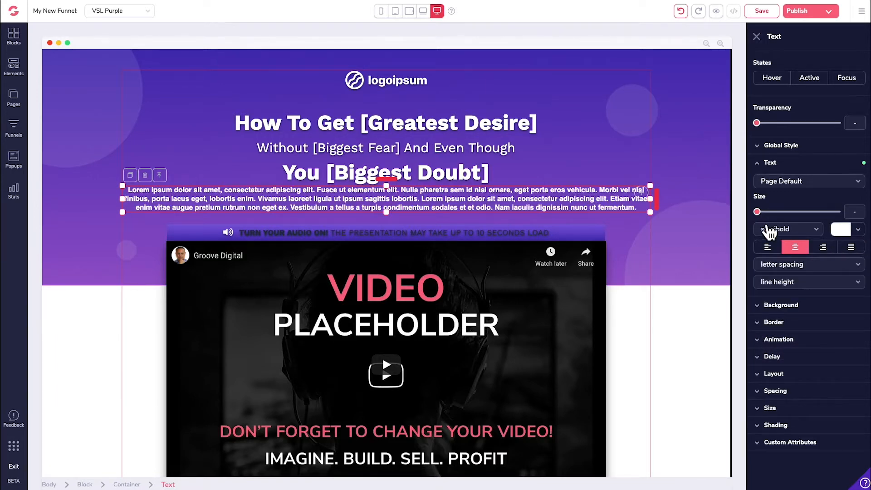
left_click_drag(756, 212, 777, 212)
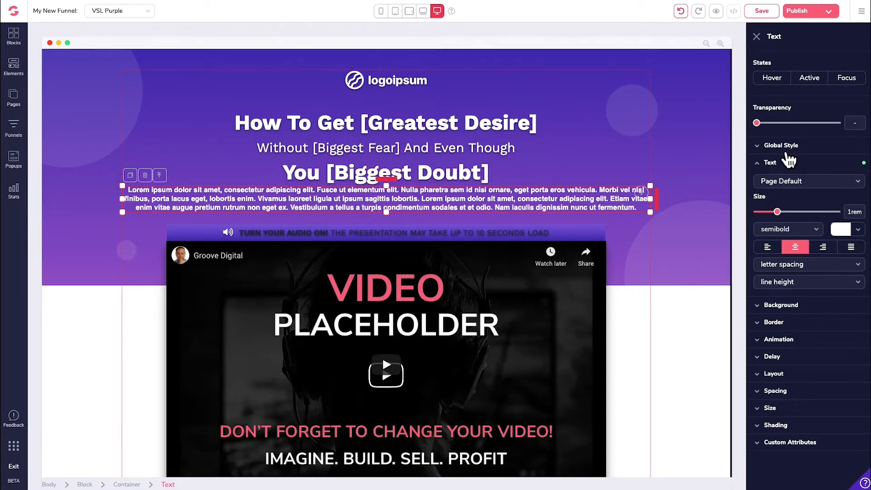
- Set the paragraph's top and bottom margins to 0.75rem
left_click(803, 149)
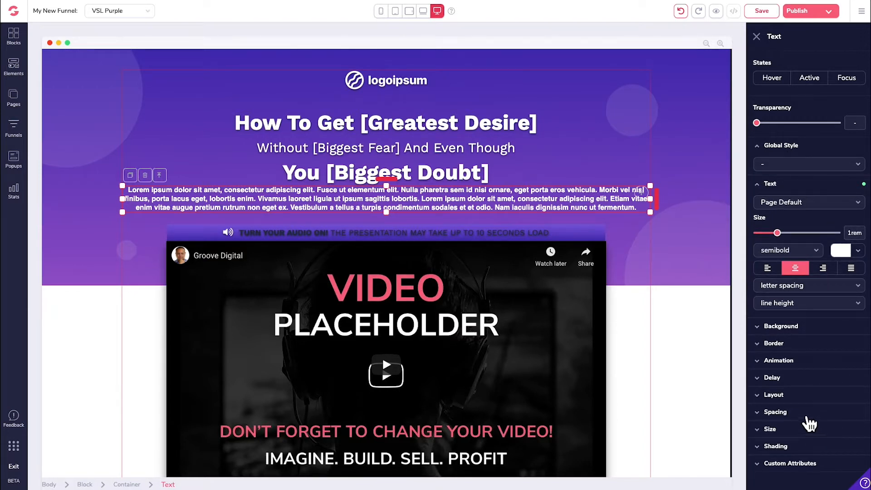
left_click(808, 413)
scroll(803, 453, "down", 1)
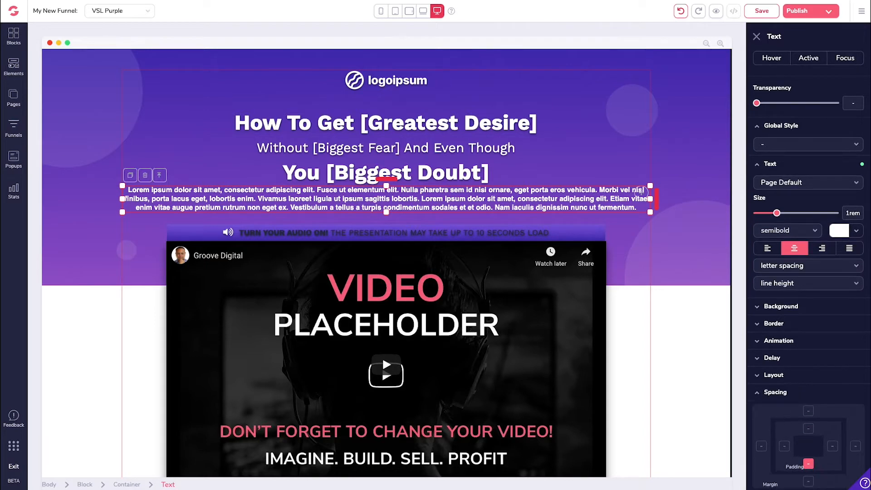
scroll(805, 443, "down", 1)
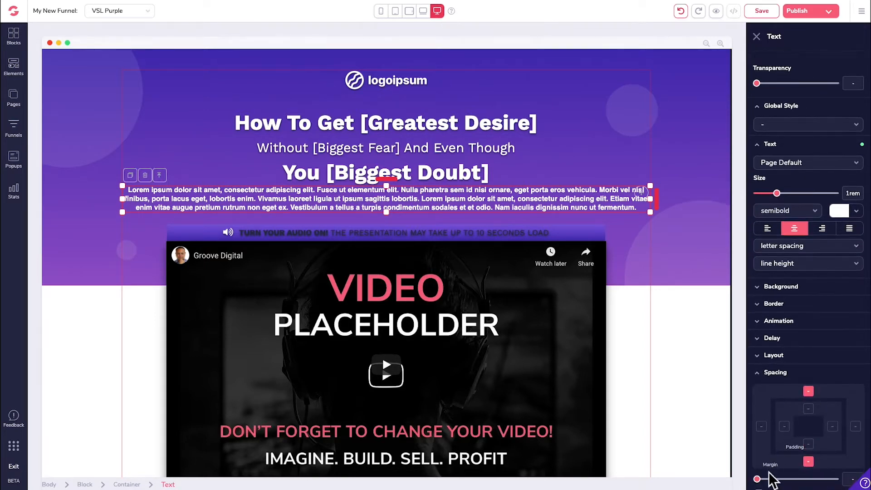
left_click_drag(758, 479, 771, 479)
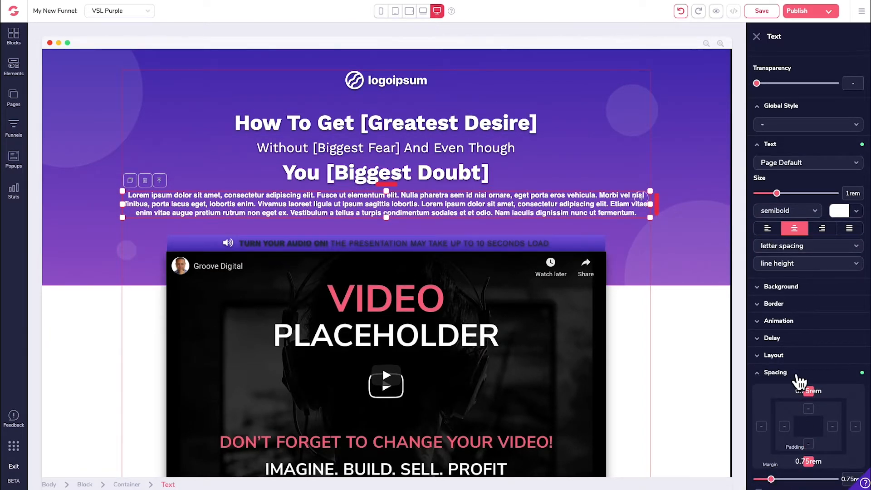
left_click(799, 377)
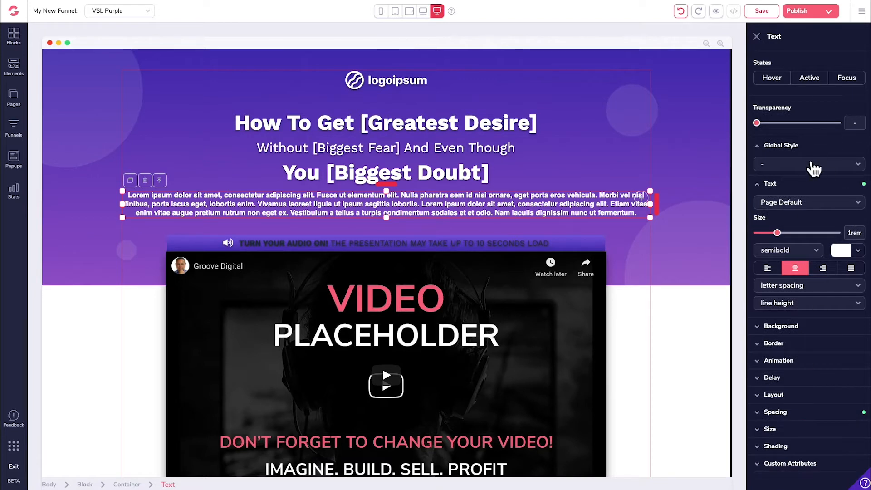
- Save the paragraph's formatting as a new global style named "paragraph-style"
left_click(814, 165)
left_click(825, 178)
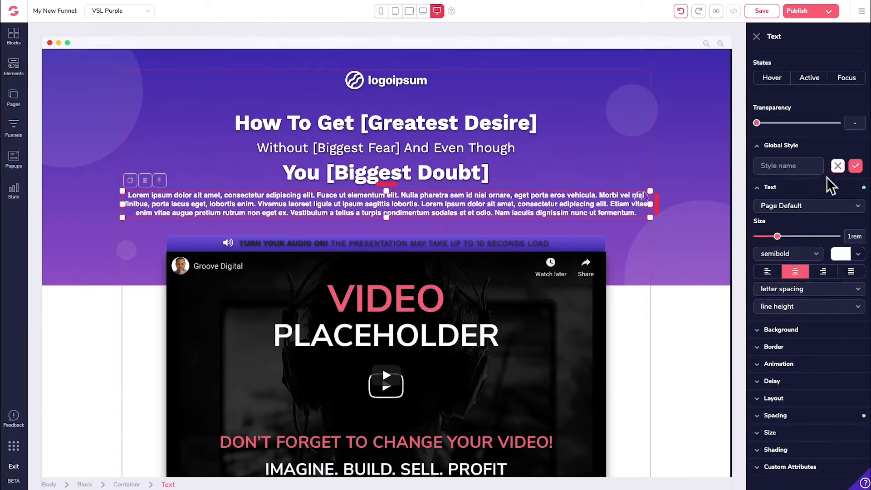
type("paragraphy-style")
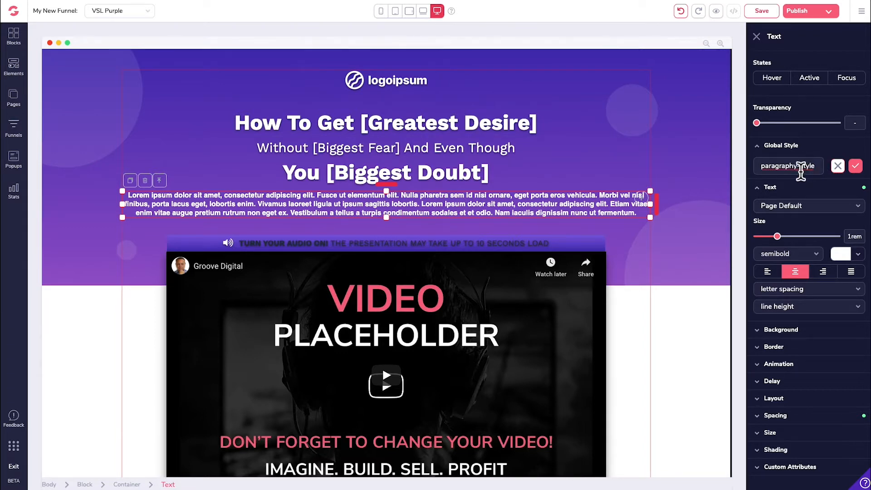
left_click(795, 169)
key("BackSpace")
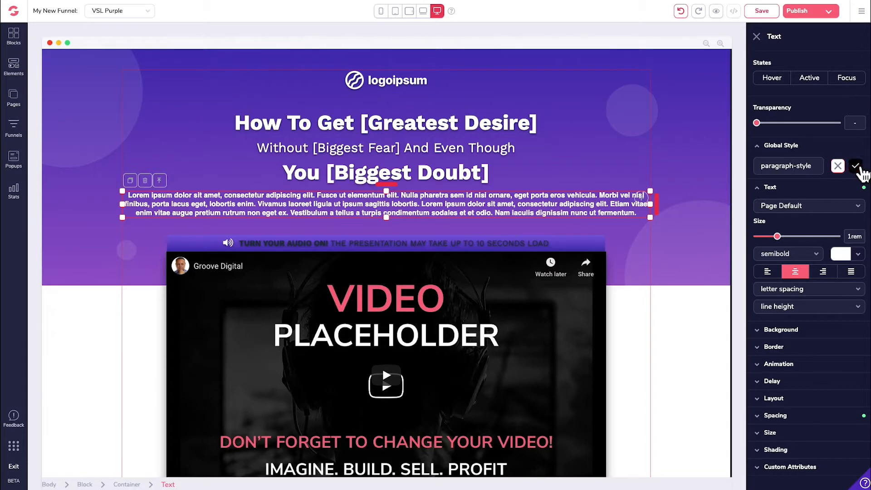
left_click(855, 166)
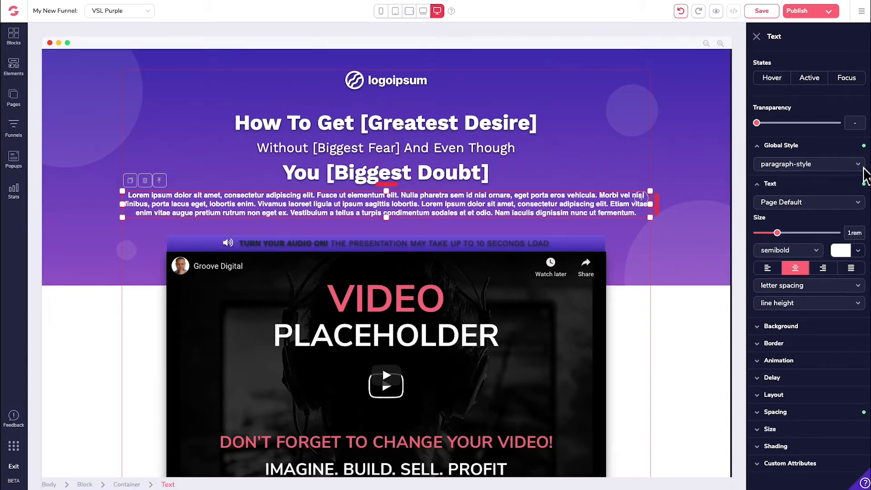
- Add a second Paragraph element below the first one and apply the "paragraph-style" global style to it
left_click(13, 68)
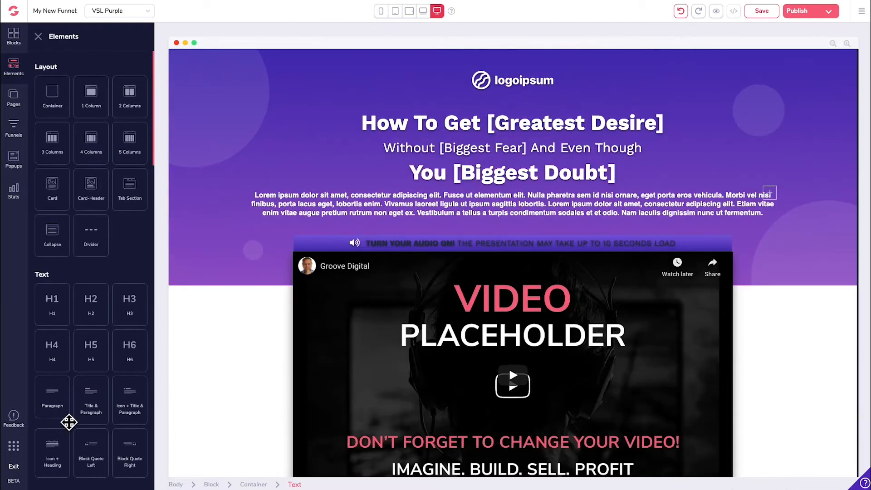
left_click_drag(69, 423, 546, 252)
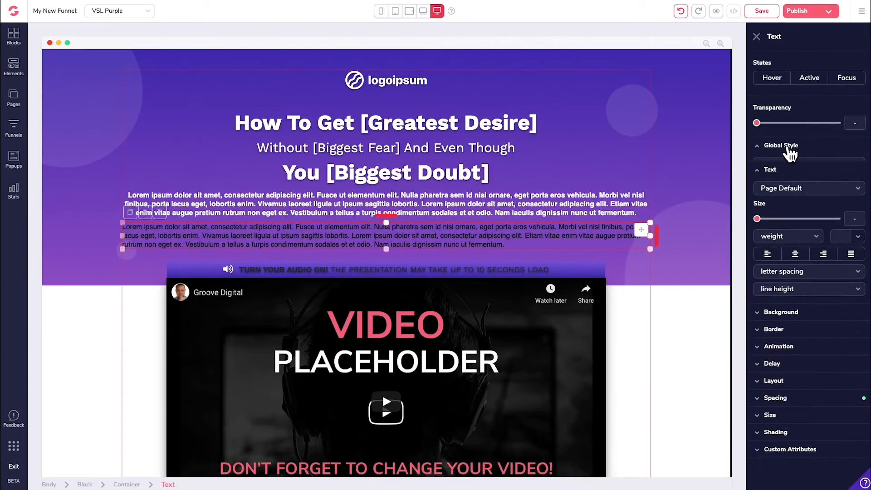
left_click(771, 164)
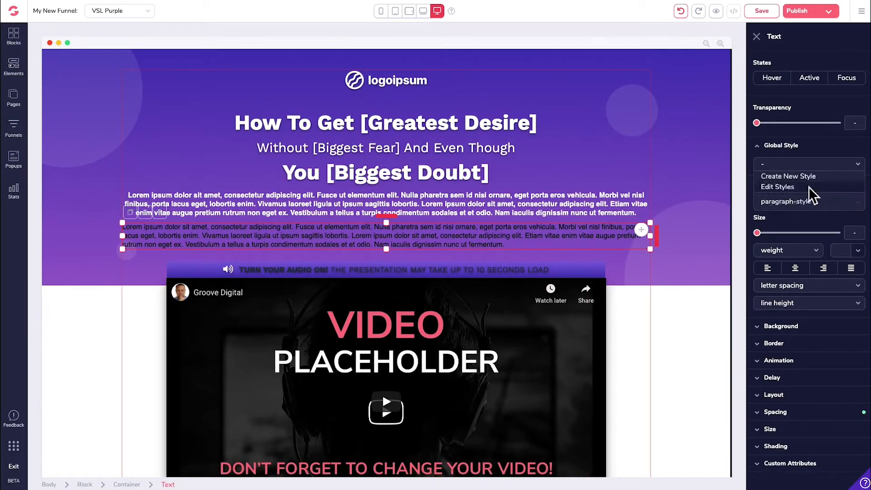
left_click(802, 207)
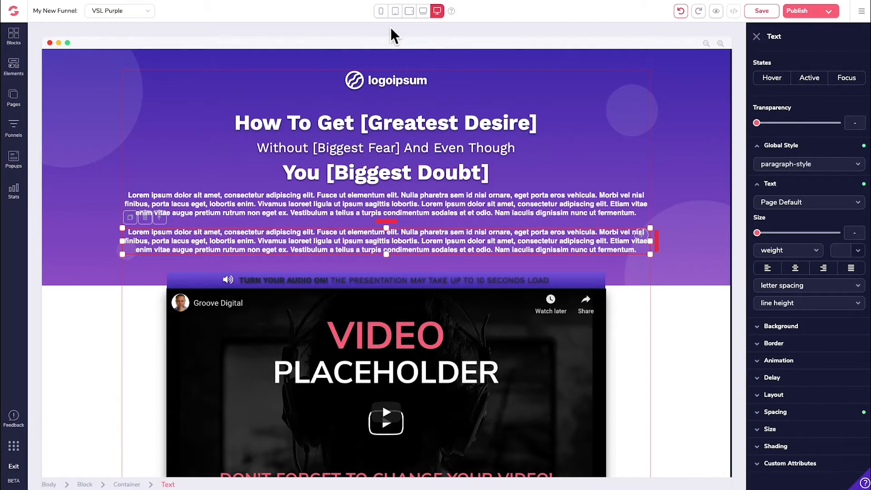
- Compare how the two styled paragraphs look at the mobile, tablet, laptop and desktop sizes
left_click(381, 11)
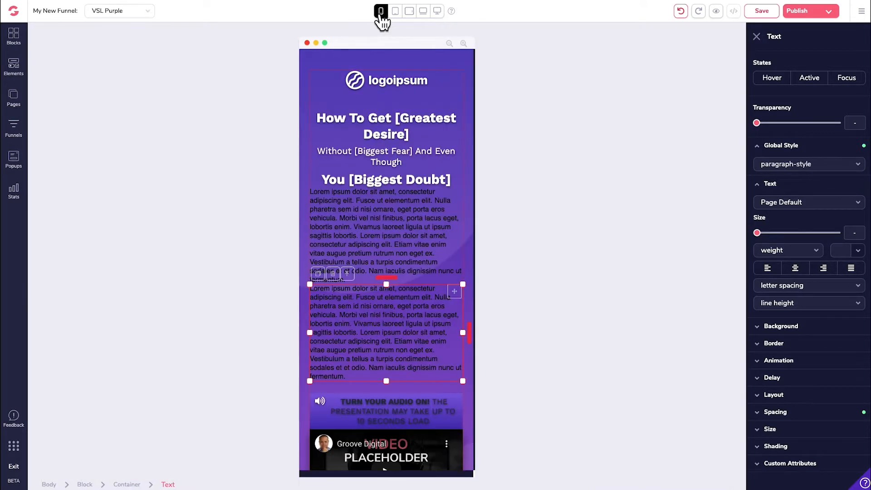
left_click(396, 11)
left_click(423, 11)
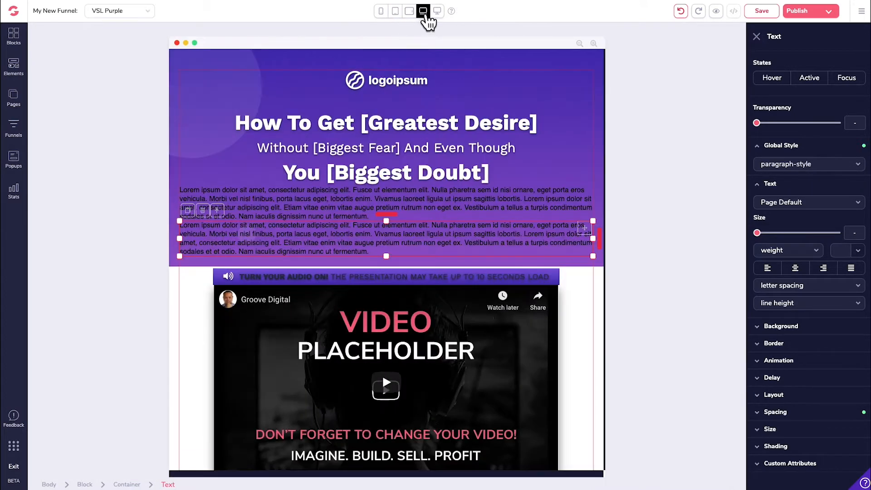
left_click(437, 11)
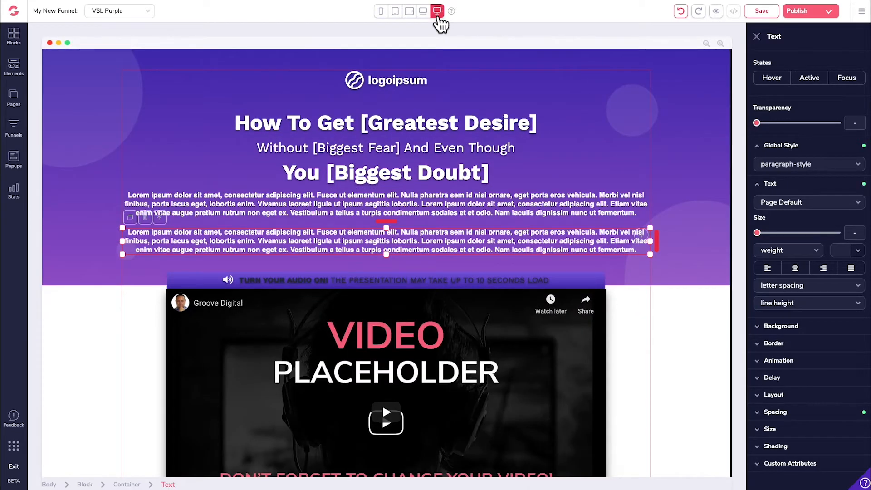
left_click(381, 12)
left_click(395, 11)
left_click(409, 12)
left_click(423, 12)
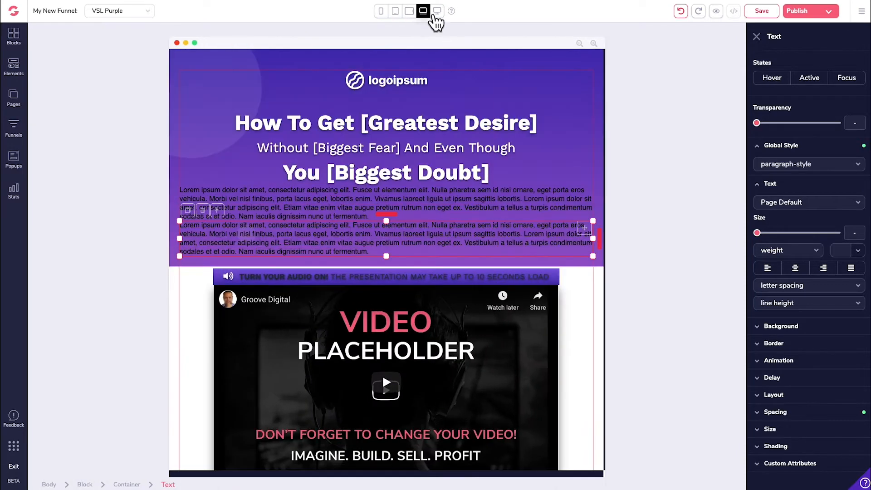
left_click(437, 12)
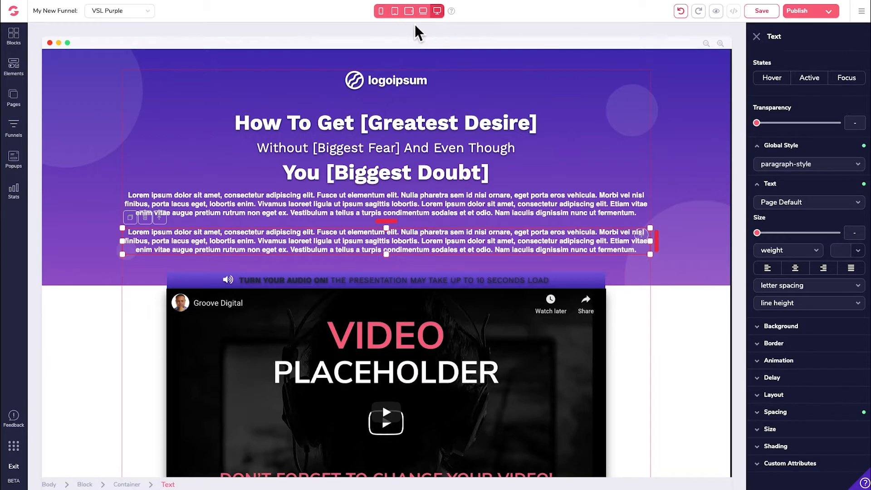
- Select all five device sizes, from mobile to desktop, together for simultaneous editing
left_click(381, 11)
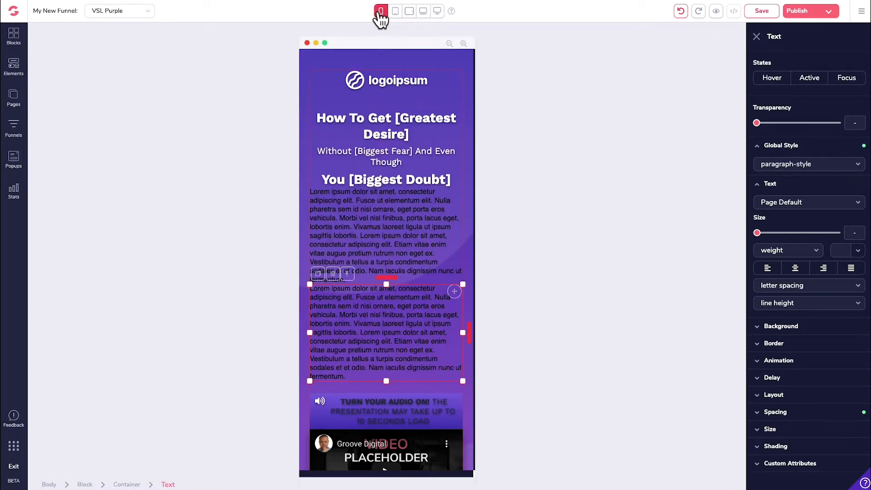
left_click(437, 11)
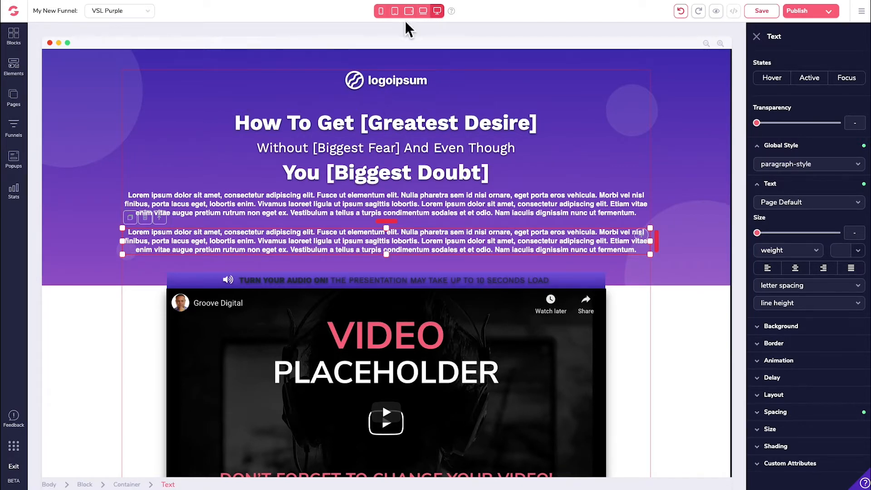
left_click(381, 13)
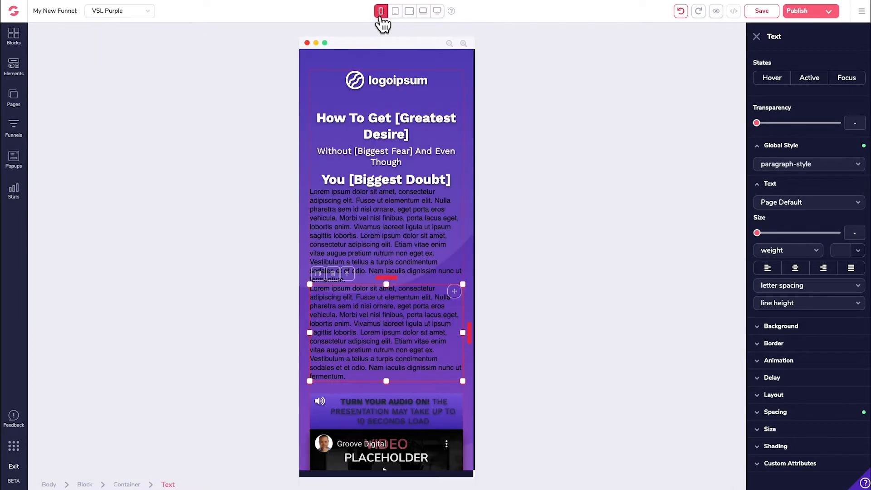
left_click(396, 14)
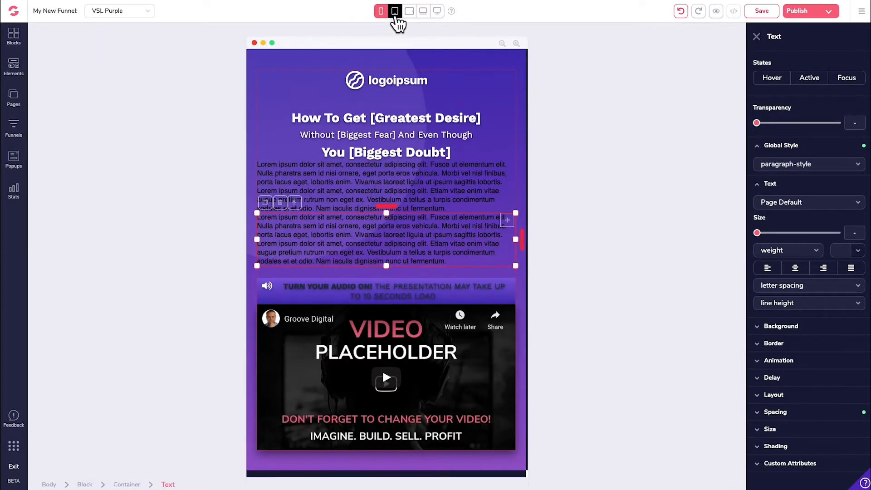
left_click(423, 14)
left_click(438, 14)
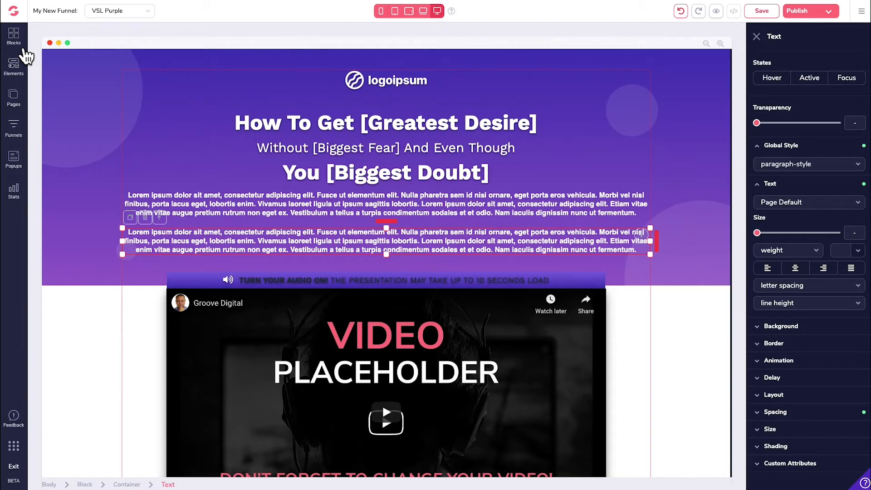
- Insert the designed testimonial quote block from All Blocks at the top of the page, above the hero section
left_click(22, 43)
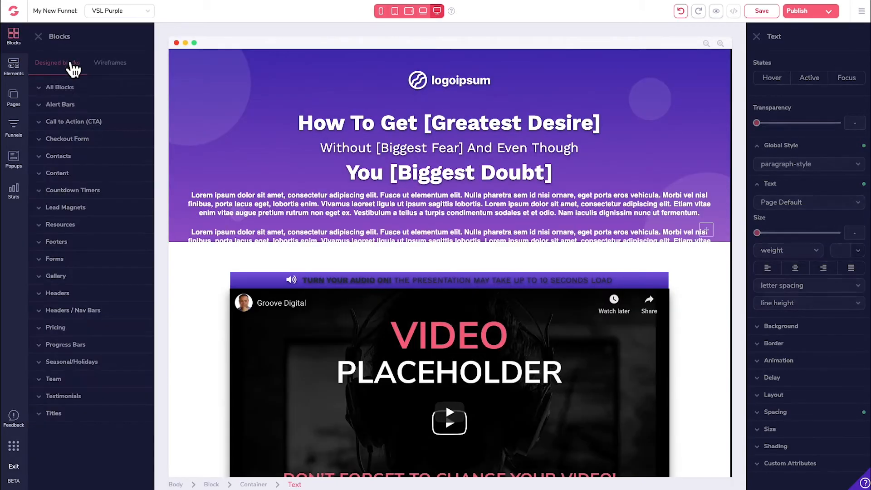
left_click(70, 93)
left_click_drag(116, 140, 420, 78)
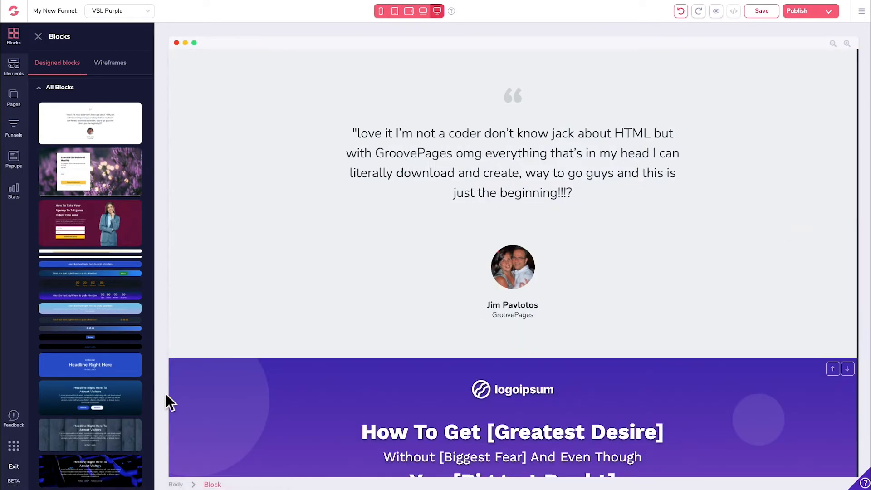
- Add an H1 heading above the testimonial quote and check it at every device size
left_click(14, 68)
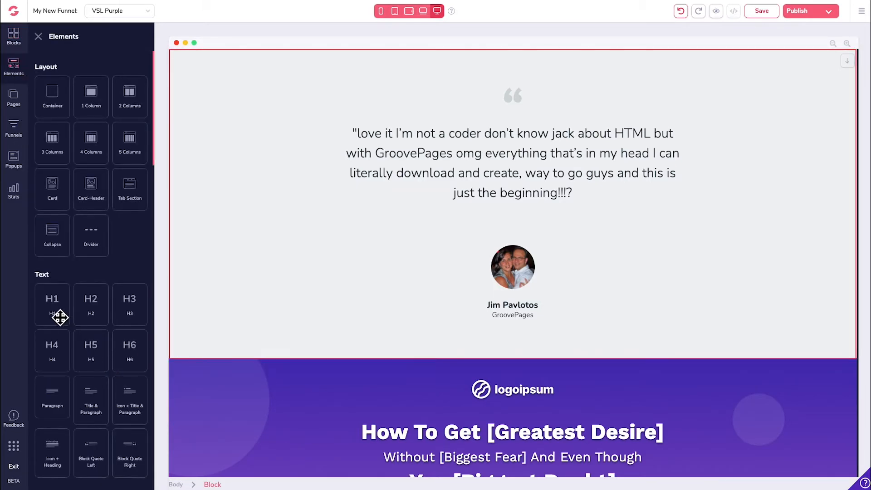
left_click_drag(60, 317, 506, 168)
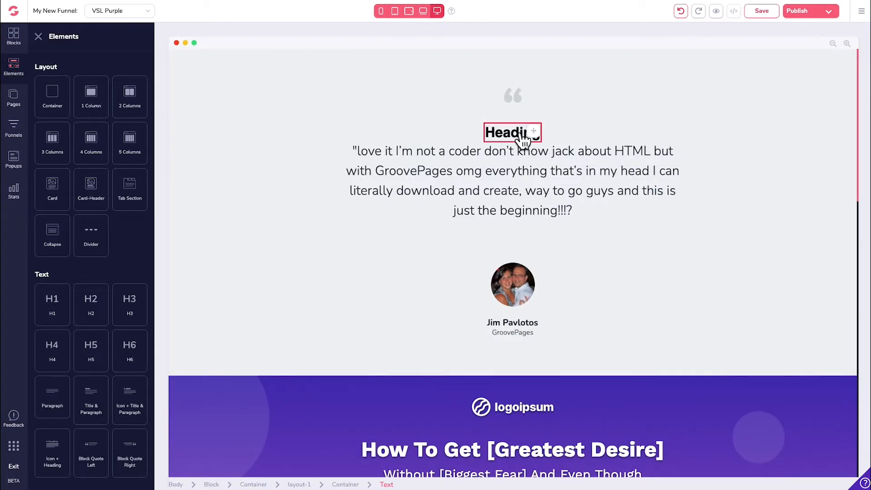
left_click(380, 10)
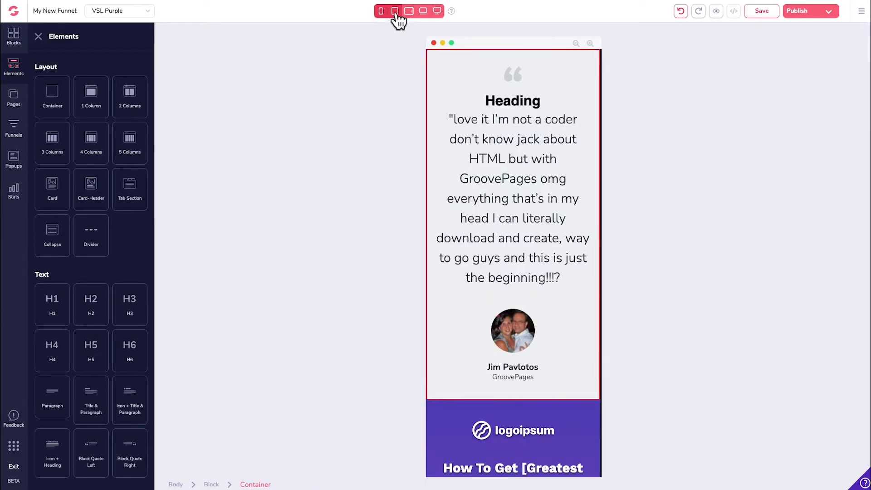
left_click(394, 11)
left_click(408, 10)
left_click(423, 11)
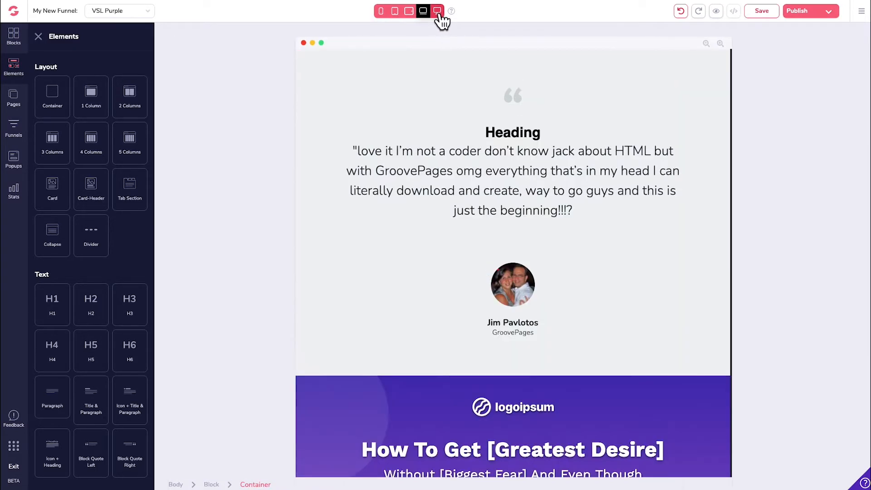
left_click(437, 11)
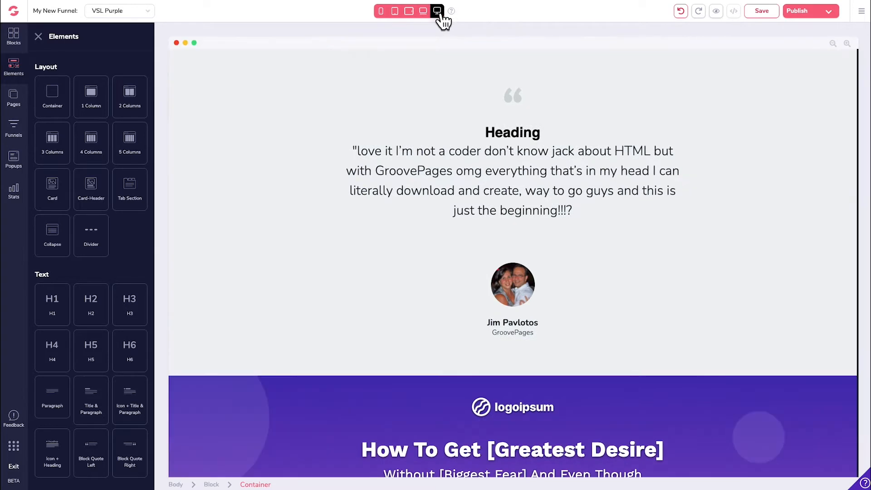
left_click(472, 50)
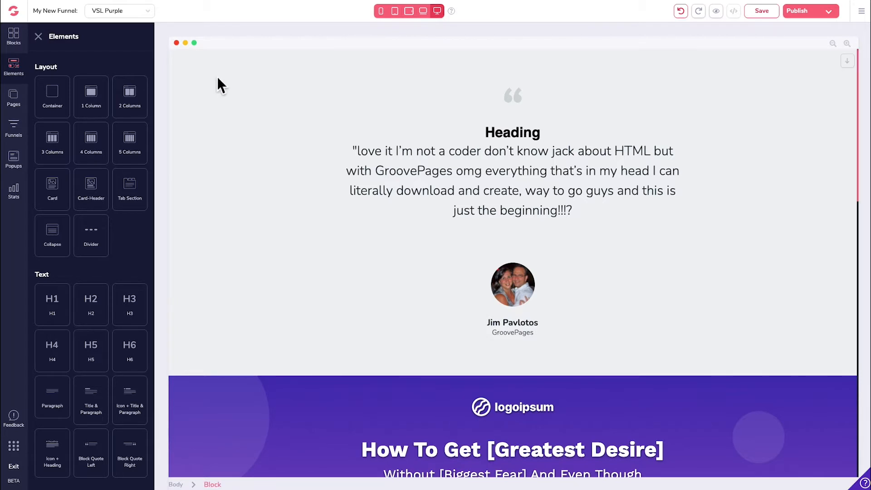
- Preview the whole page down to its footer and return to the editor
left_click(721, 18)
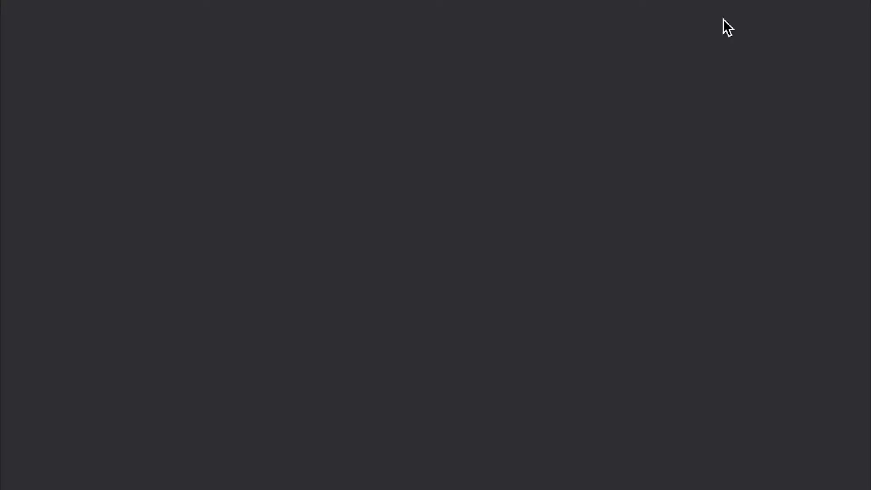
scroll(702, 306, "down", 8)
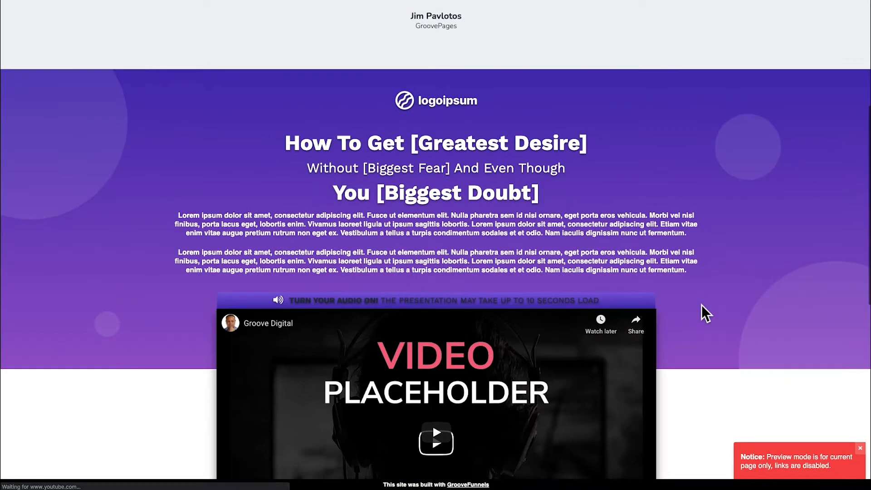
scroll(701, 306, "down", 7)
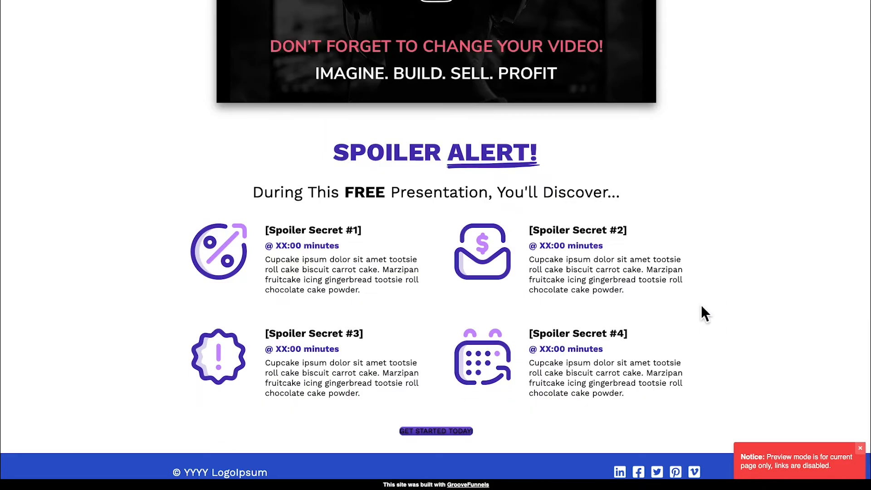
key("Escape")
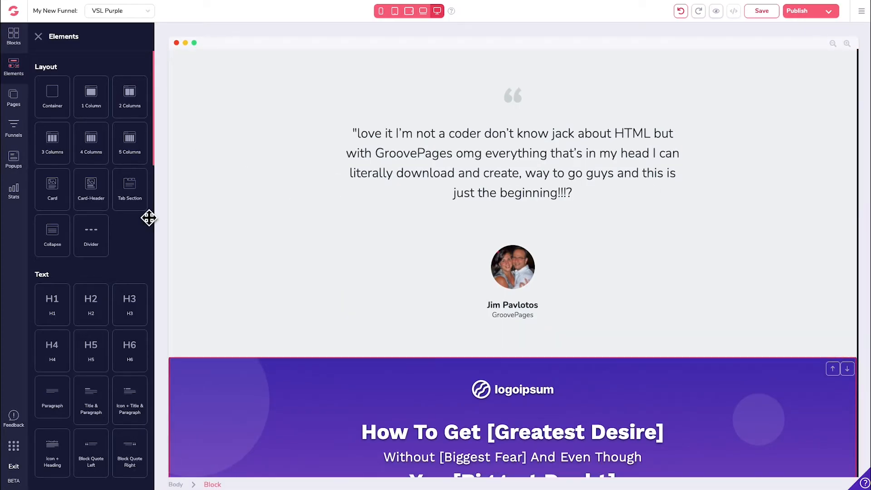
- Add a new page to the funnel from the Simple Landing Page template
left_click(14, 107)
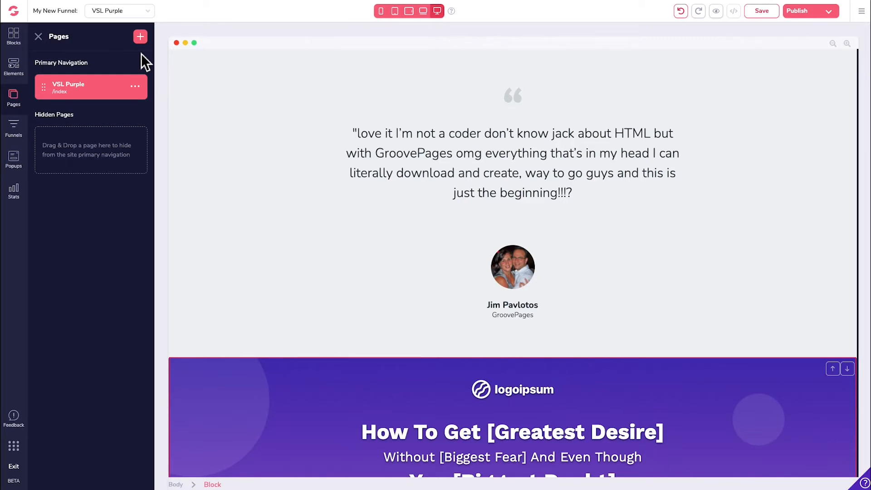
left_click(142, 42)
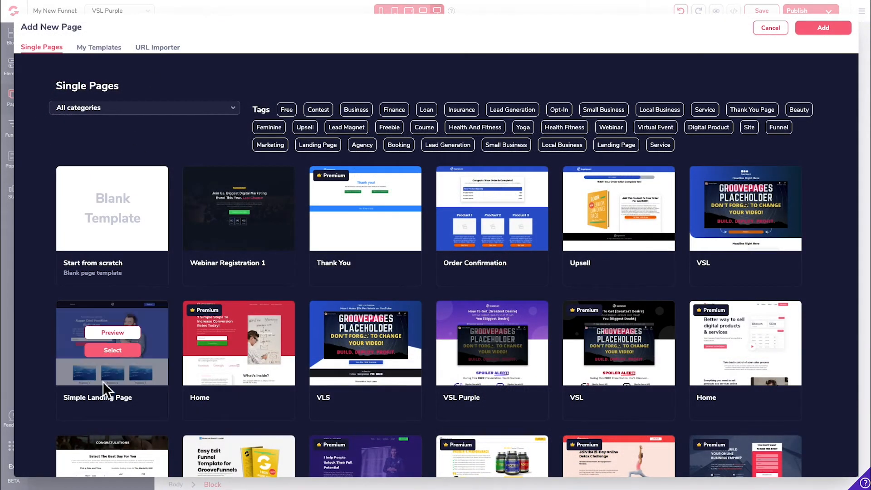
left_click(112, 350)
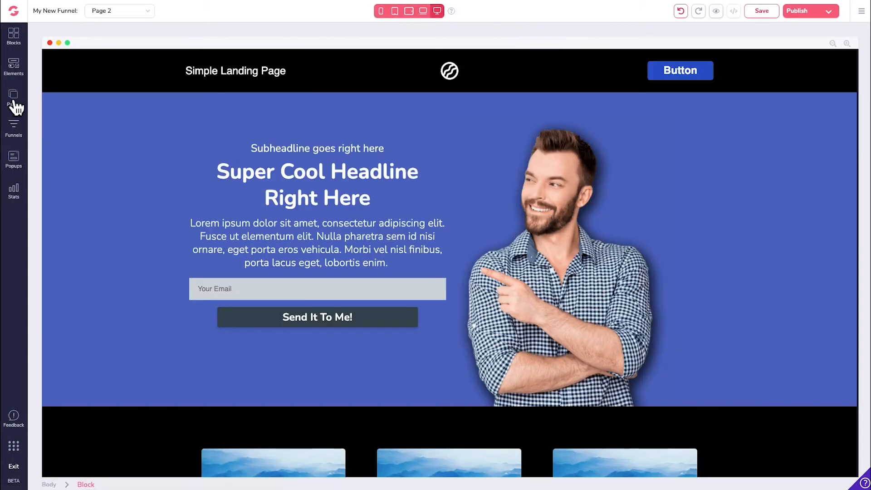
- Move Page 2 from the primary navigation to the hidden pages, and open the funnels list
left_click(15, 100)
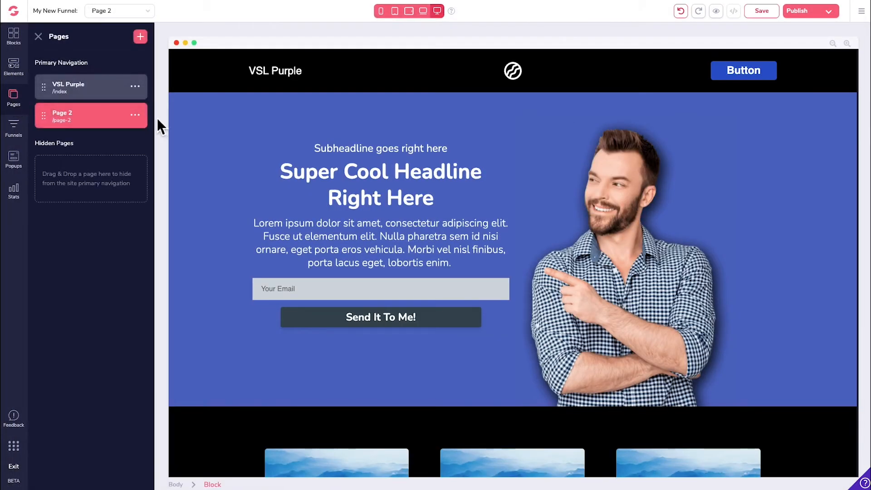
left_click(135, 115)
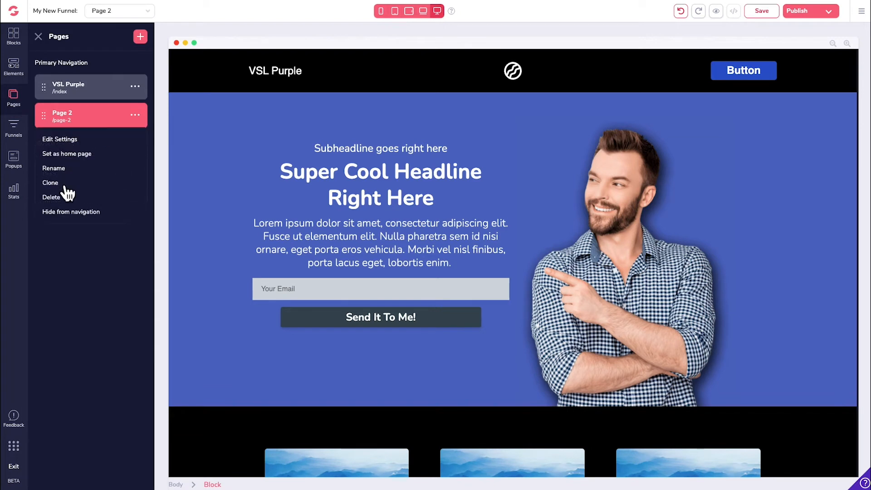
left_click(135, 116)
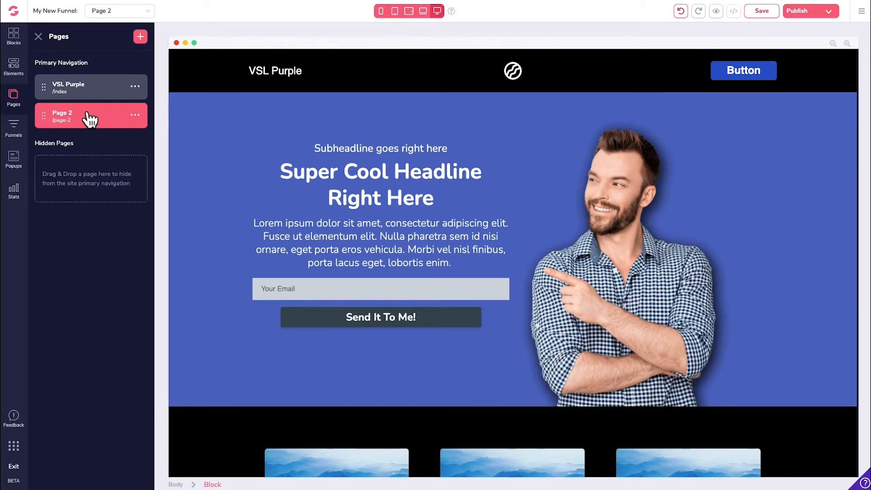
left_click_drag(91, 118, 90, 194)
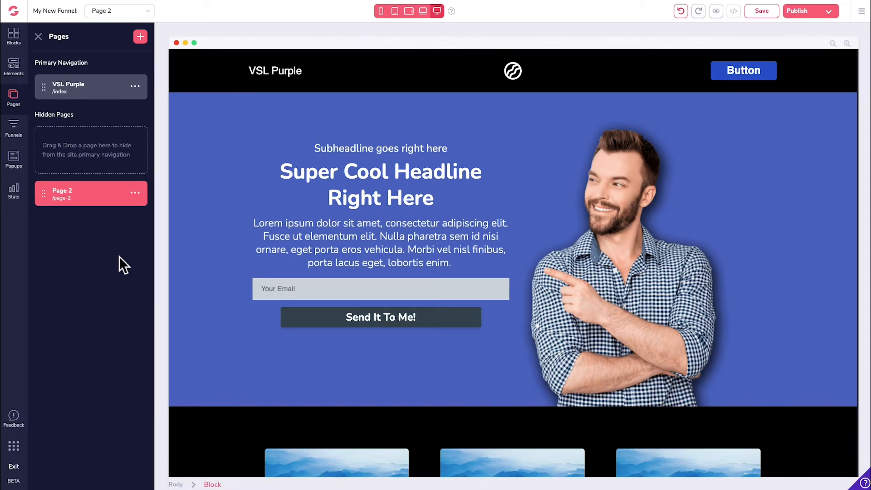
left_click(16, 129)
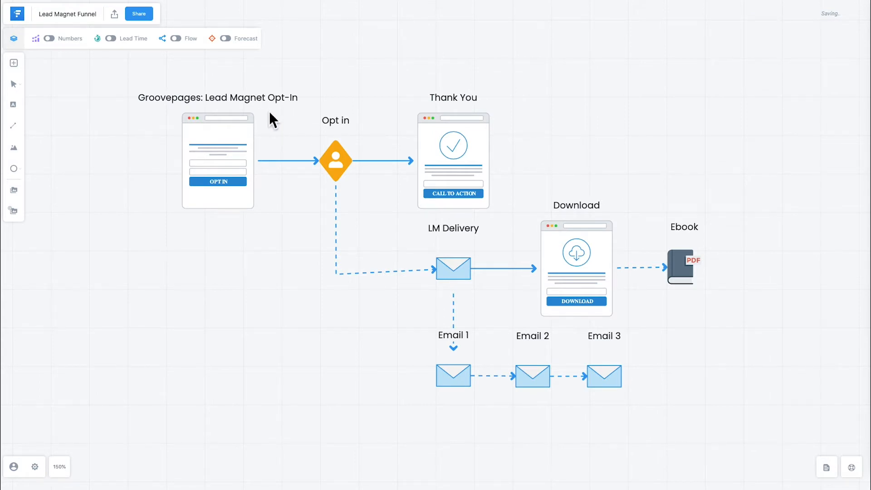
- Examine the Lead Magnet Funnel diagram from the opt-in page through the Thank You and Download pages, the ebook and the delivery and follow-up emails
left_click(208, 180)
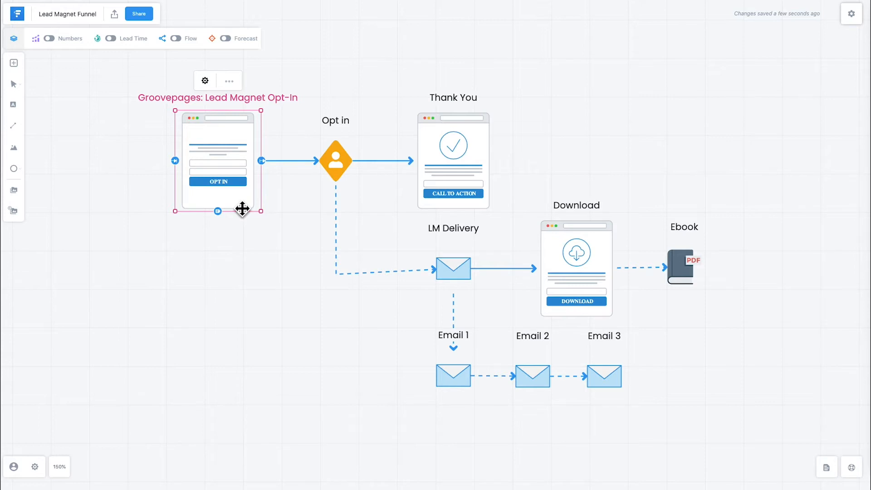
left_click(335, 169)
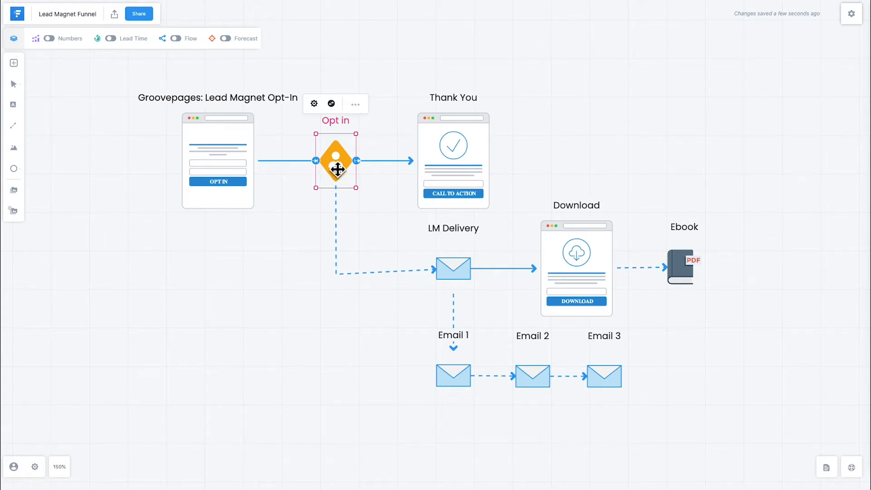
left_click(452, 176)
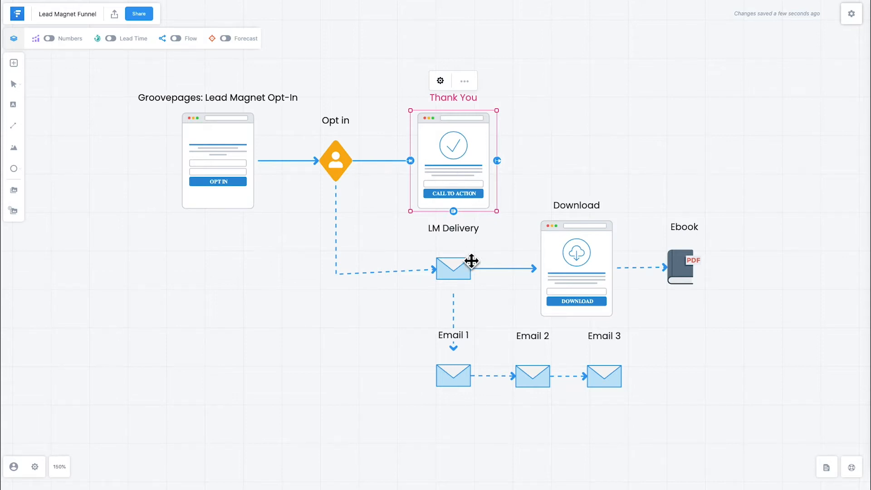
left_click(466, 277)
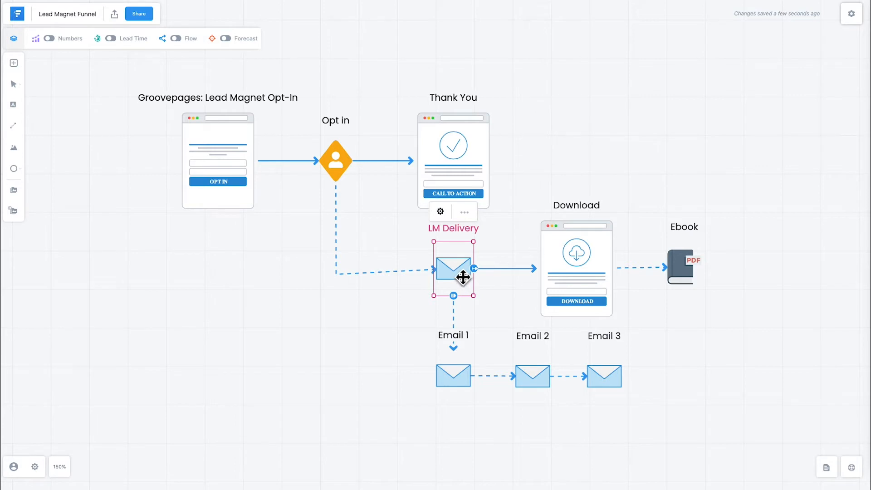
left_click_drag(463, 277, 459, 277)
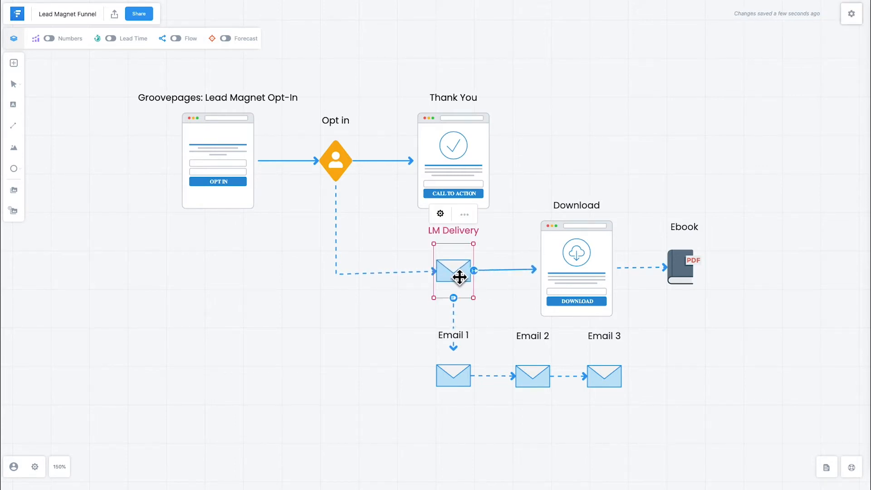
left_click(599, 293)
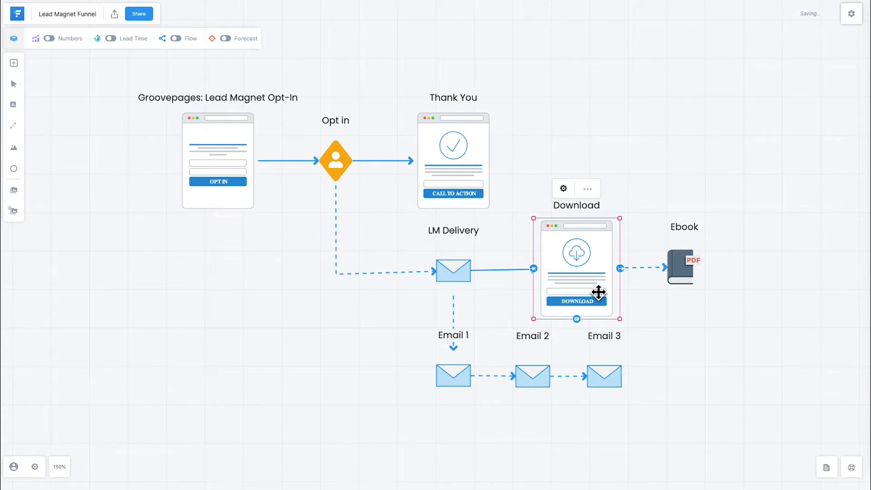
mouse_move(639, 278)
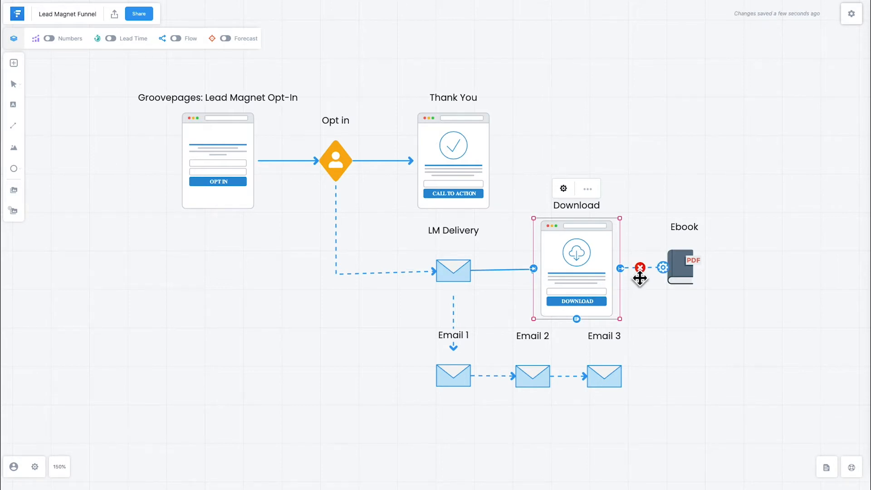
left_click(683, 271)
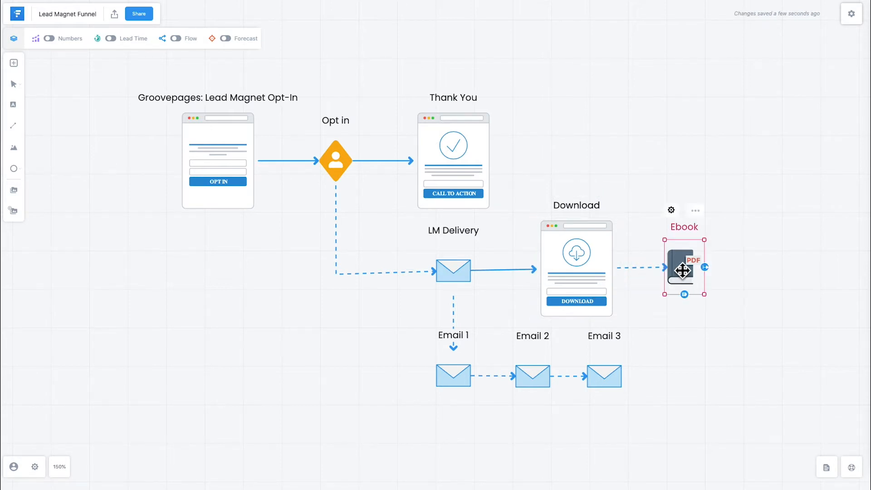
left_click(453, 289)
left_click(462, 394)
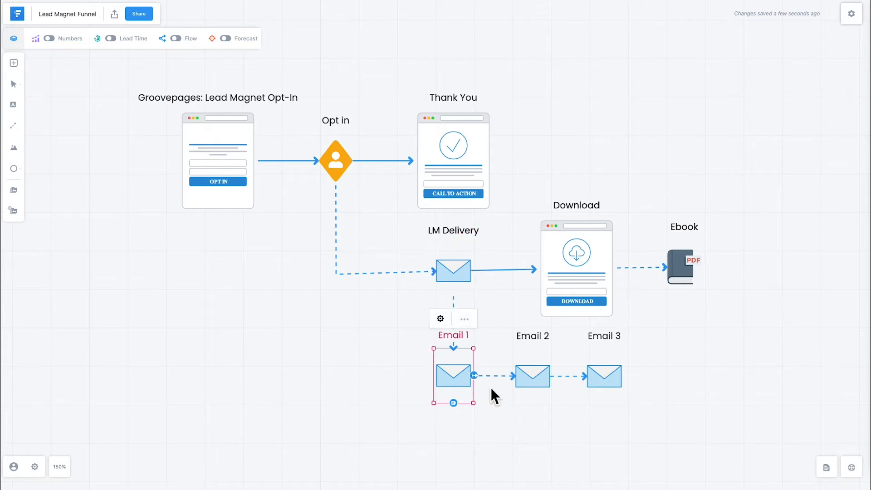
left_click(531, 377)
left_click(618, 385)
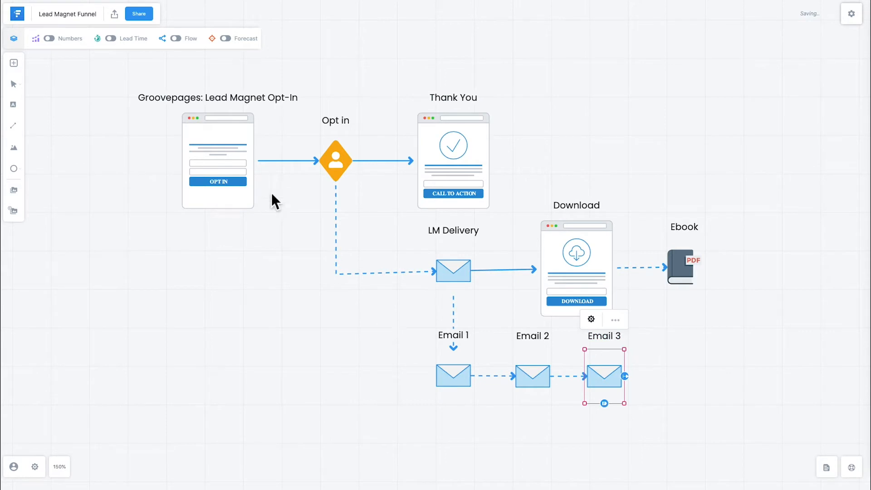
left_click(245, 184)
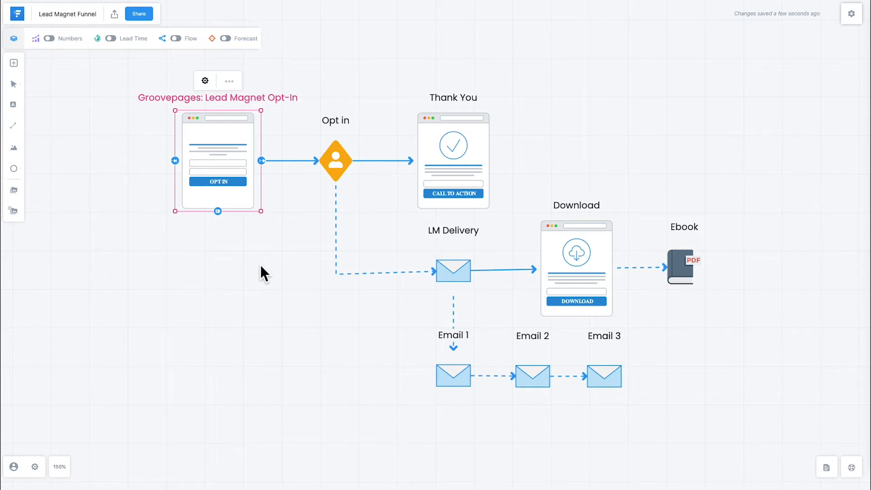
left_click(481, 208)
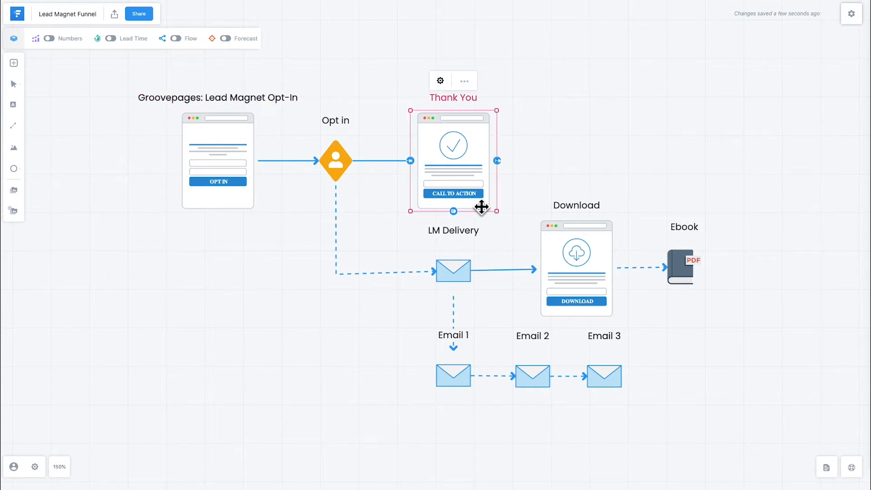
left_click(612, 314)
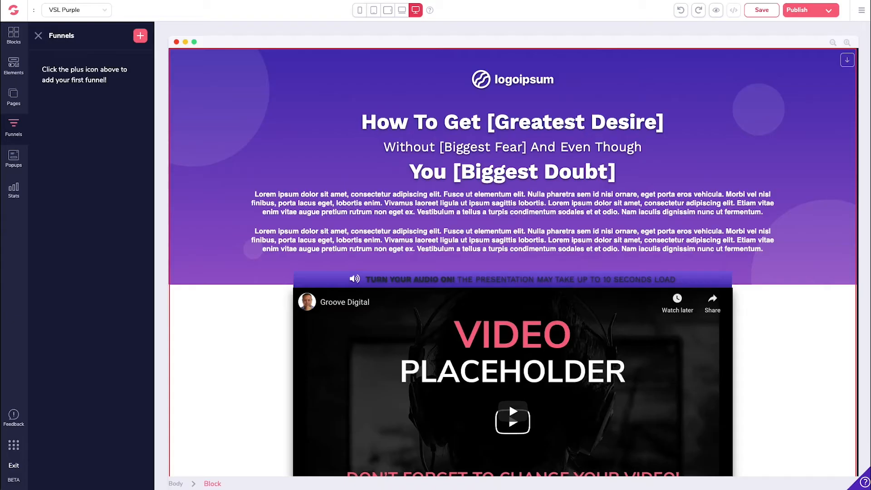
- Create a new funnel from the Simple Landing Page template and add a second page to it from the same template
left_click(142, 39)
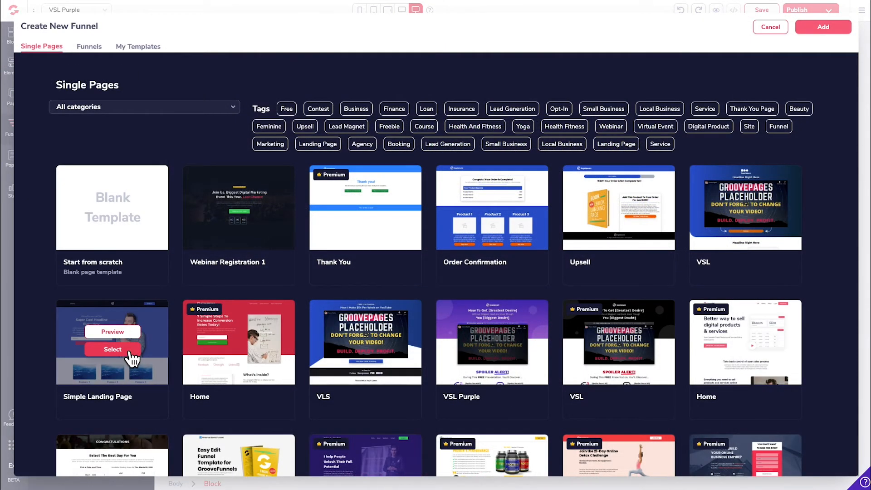
left_click(129, 349)
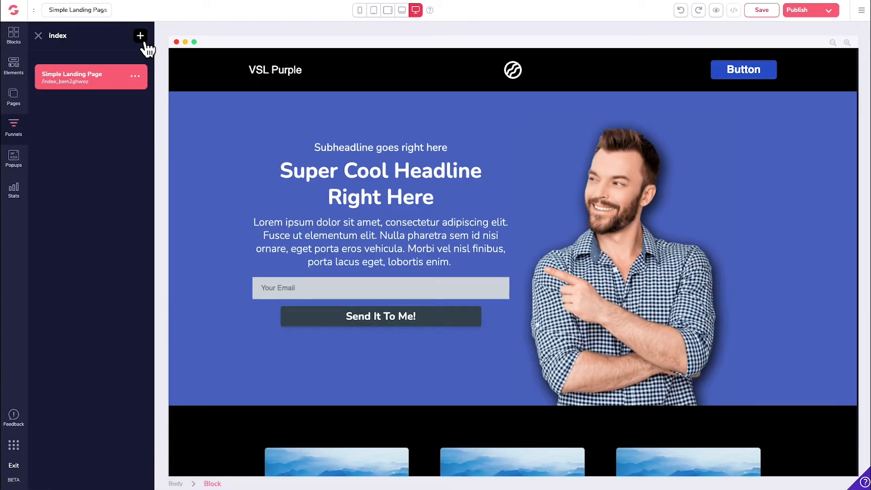
left_click(140, 36)
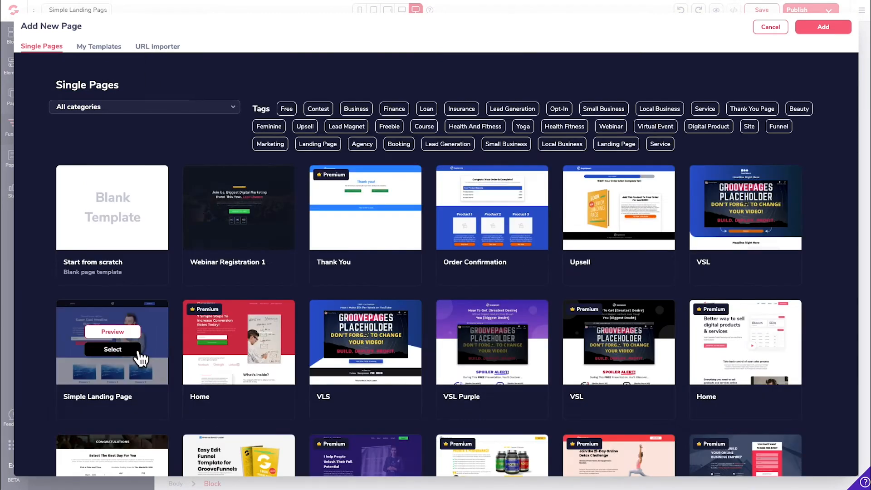
left_click(137, 353)
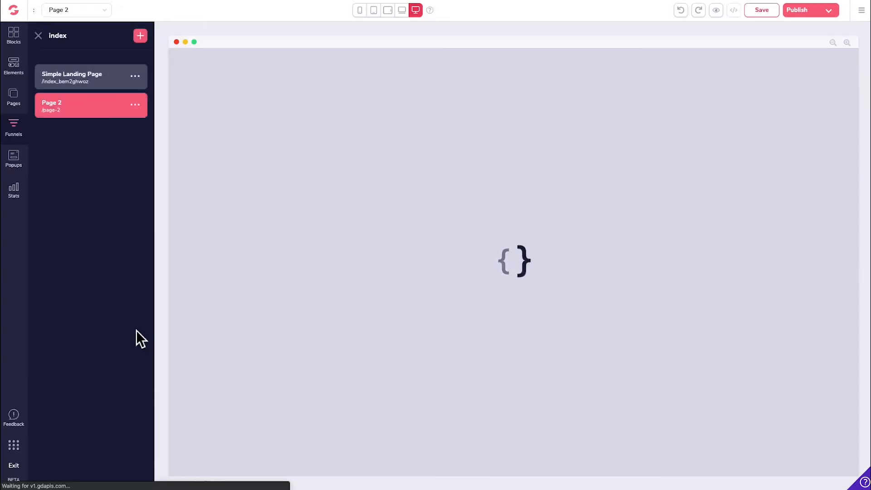
- Set the page name and page title of the funnel's first page to "Thank You" and save its settings
left_click(135, 76)
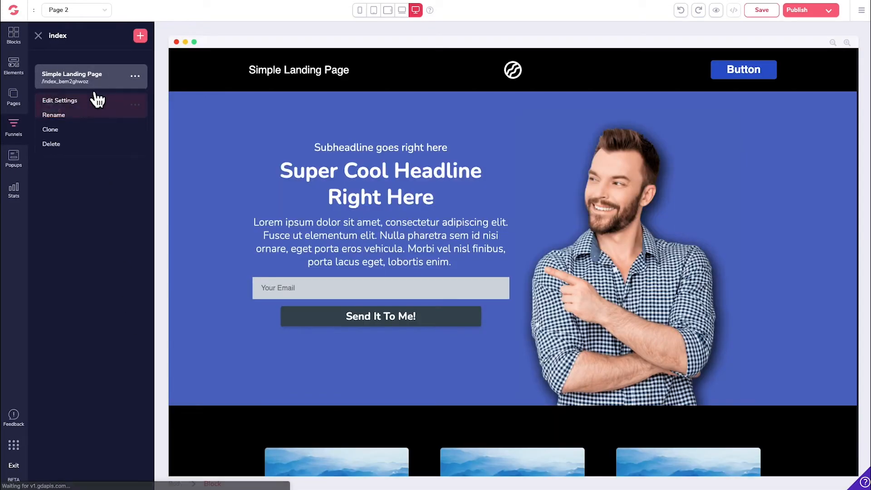
left_click(68, 102)
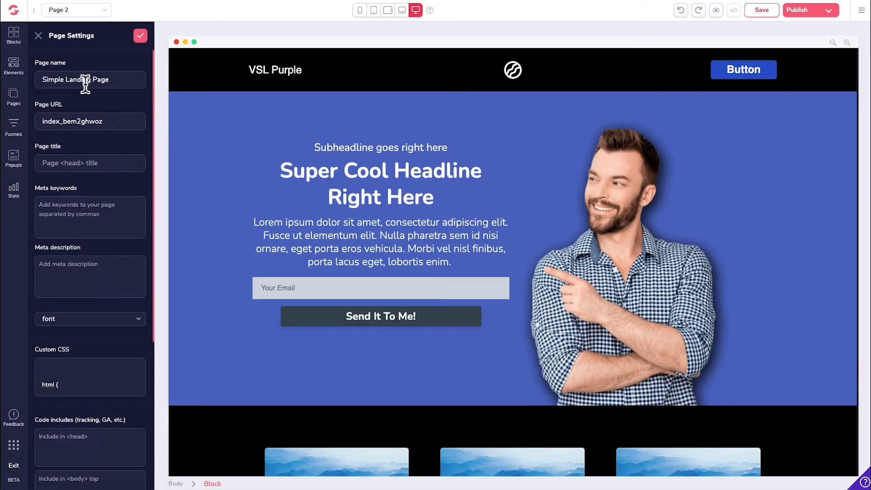
triple_click(85, 84)
type("Thank You")
key("ctrl+a")
left_click(101, 164)
type("Thank You")
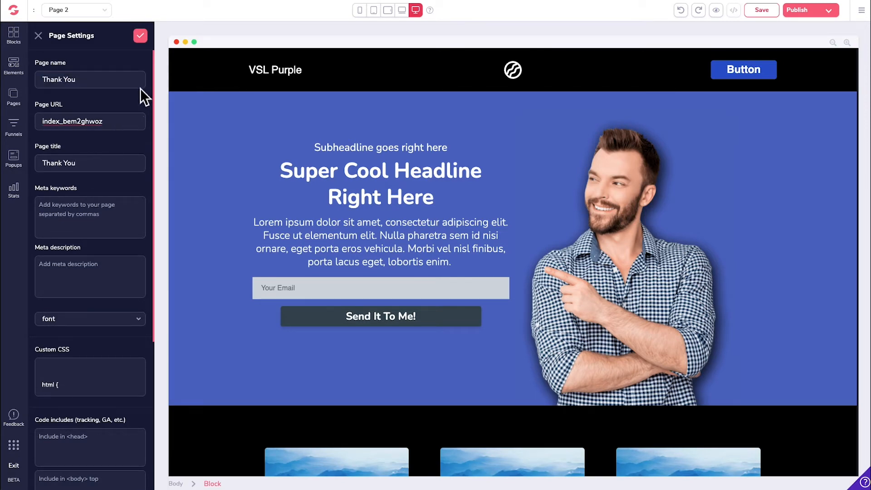
left_click(140, 36)
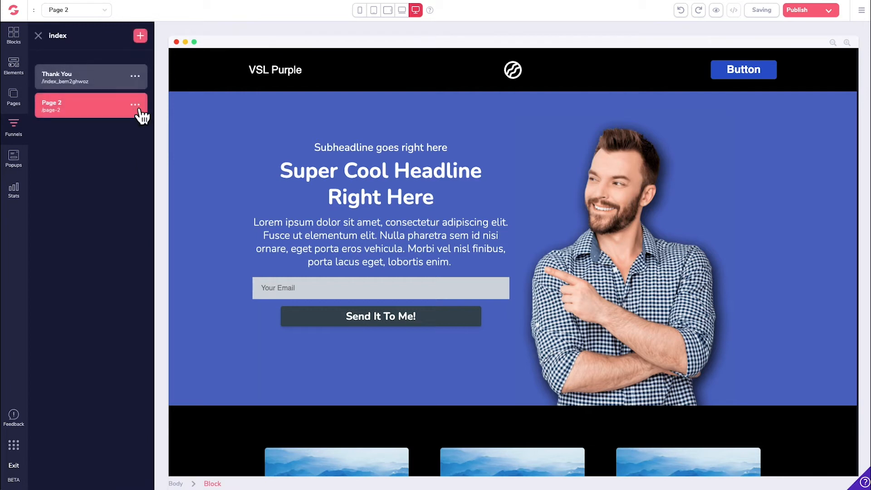
- Set the page name and page title of the funnel's Page 2 to "Download Page" and save its settings
left_click(135, 105)
left_click(85, 126)
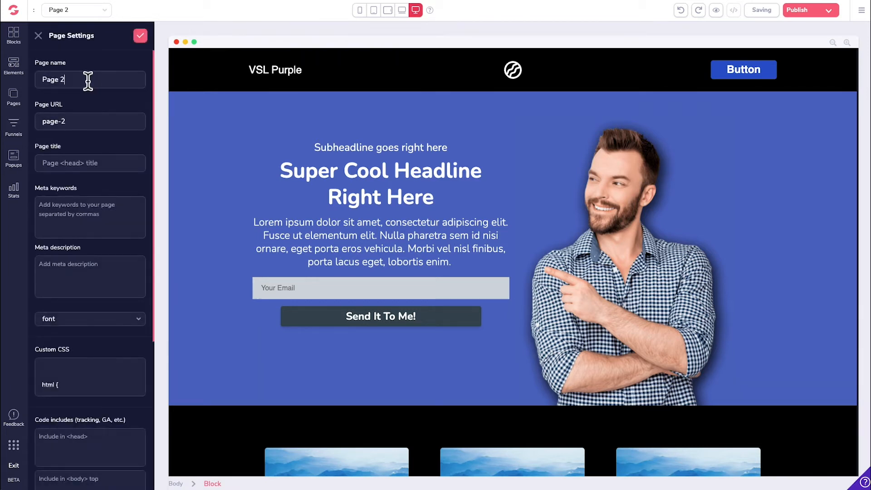
triple_click(77, 81)
type("Download Page")
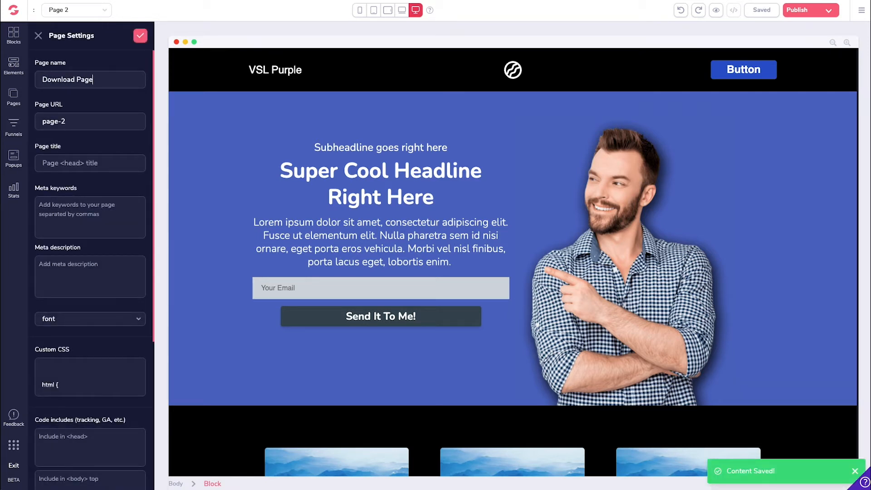
key("ctrl+a")
key("ctrl+c")
left_click(87, 164)
key("ctrl+v")
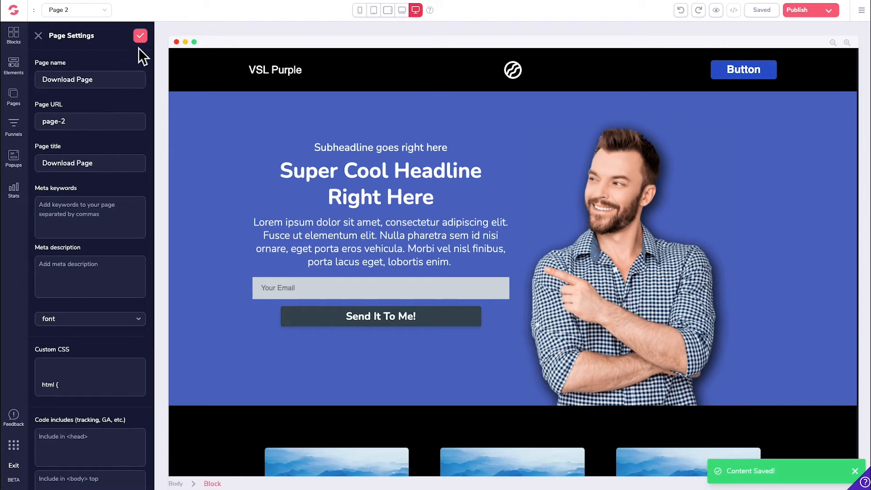
left_click(141, 36)
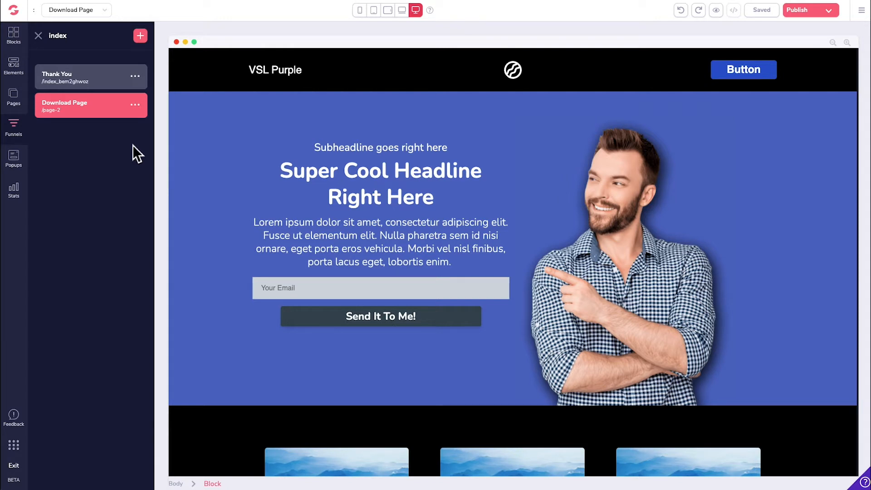
- Switch to GrooveMail and open the Senders settings to check for existing senders
left_click(15, 450)
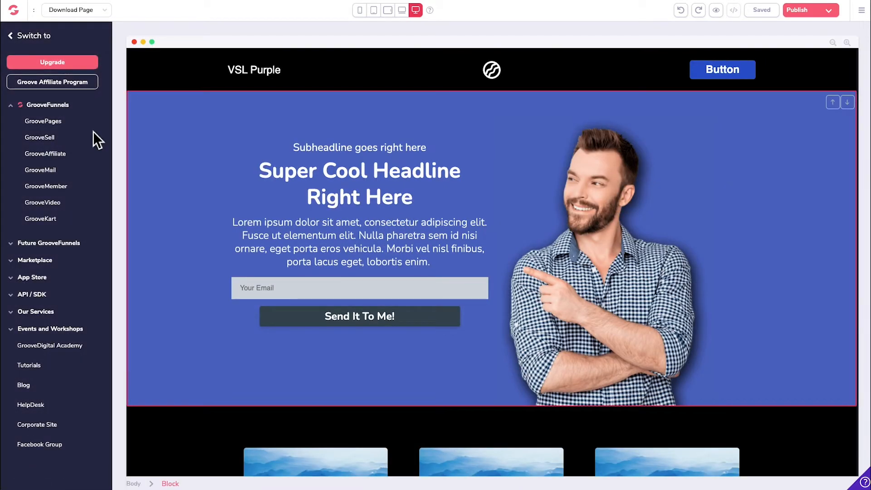
left_click(52, 171)
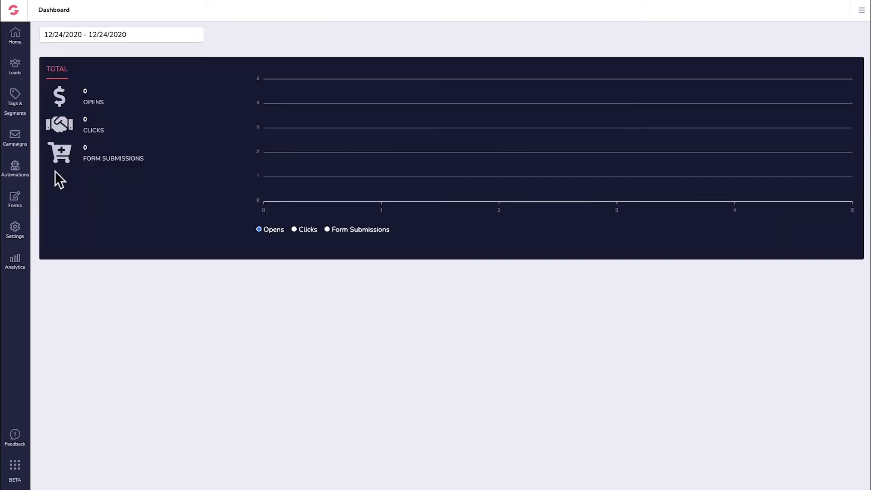
left_click(22, 237)
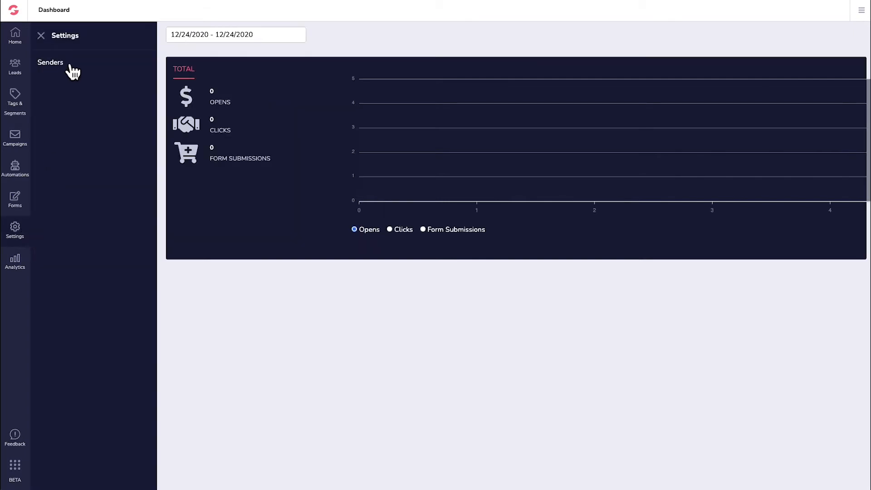
left_click(68, 67)
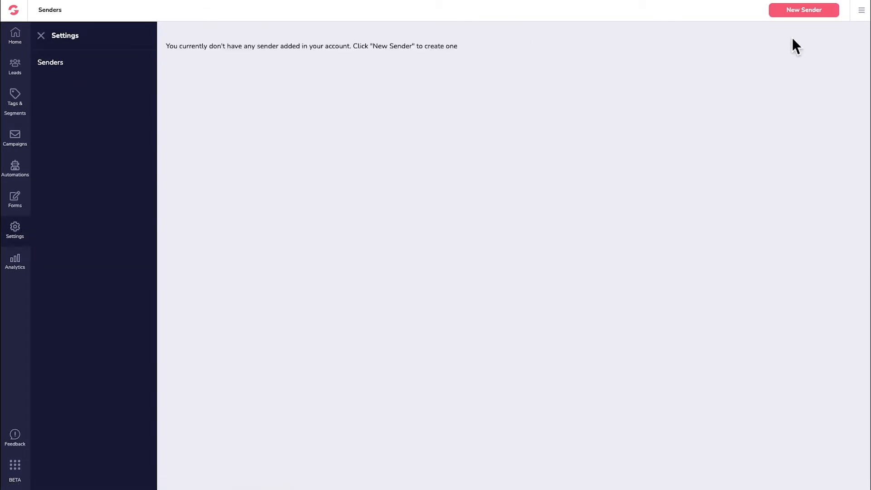
double_click(172, 45)
left_click_drag(192, 51, 474, 89)
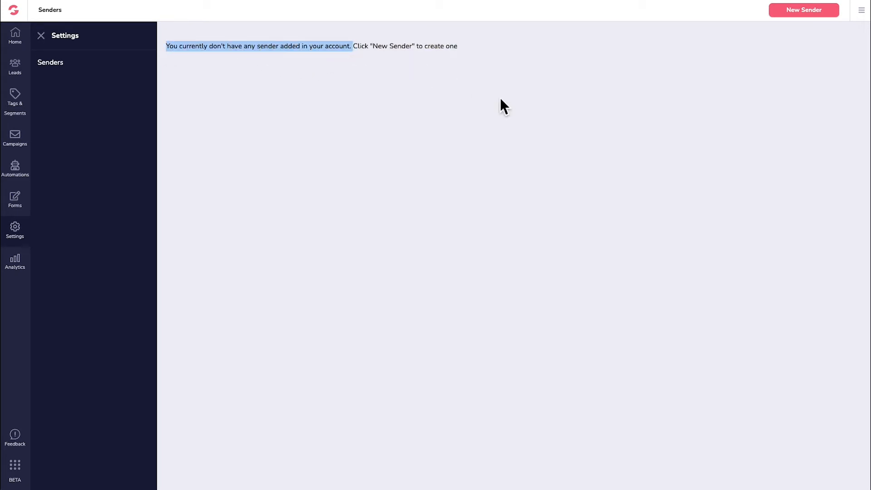
- Create a new default sender, filling in the sender identity, sender name, sender email and reply email
left_click(375, 50)
left_click(783, 18)
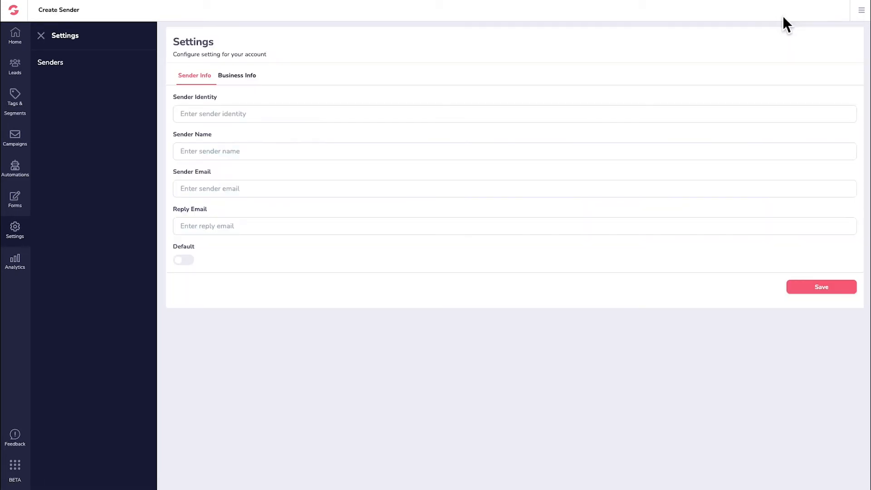
left_click(276, 113)
type("Your Info")
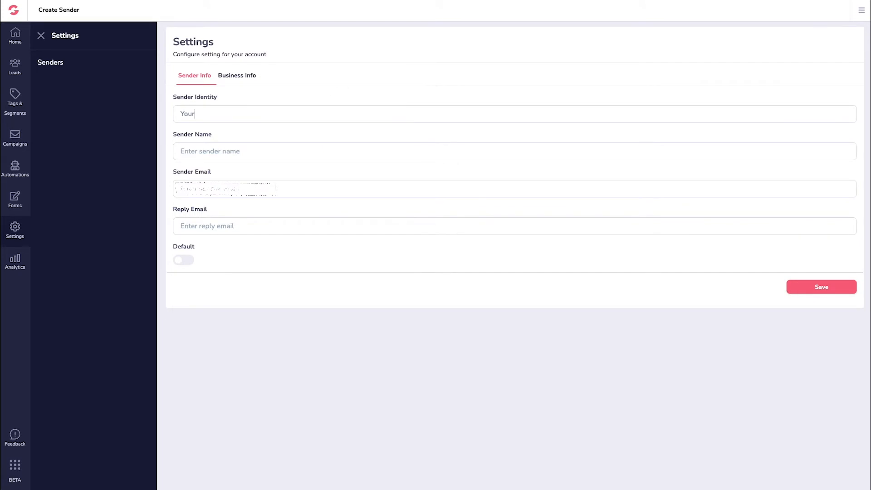
key("Tab")
type("Lorenzo")
key("Tab")
key("super+v")
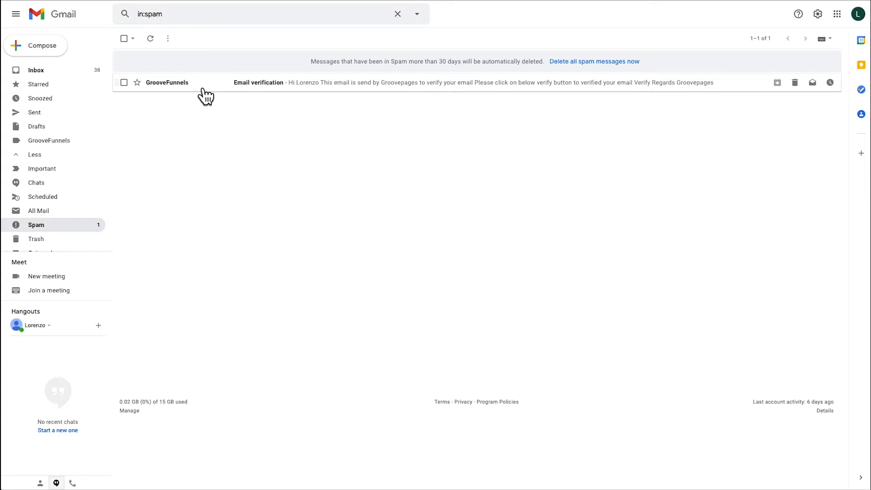
- Switch to Gmail and verify the sender's email address from the GrooveFunnels "Email verification" message in Spam
left_click(205, 94)
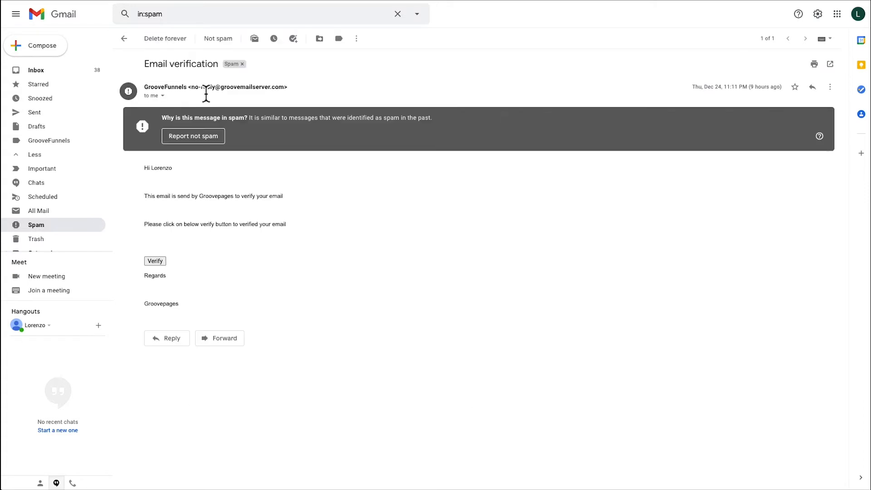
left_click(161, 265)
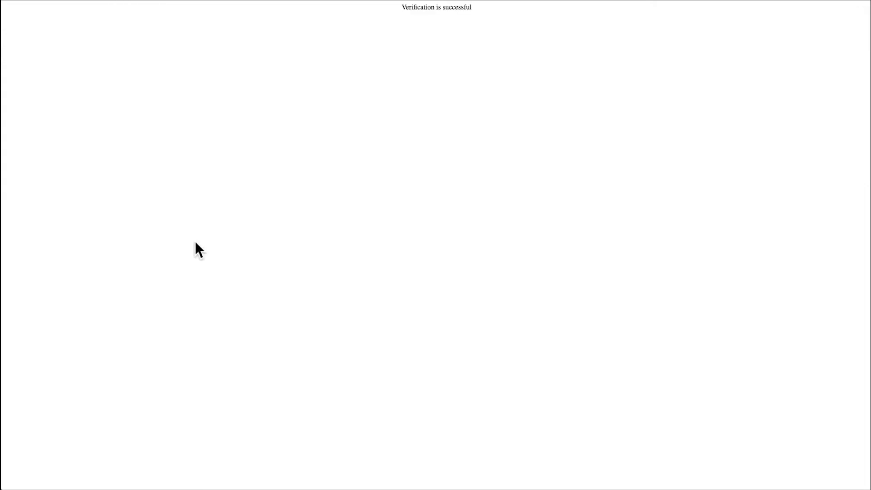
left_click_drag(406, 17, 508, 10)
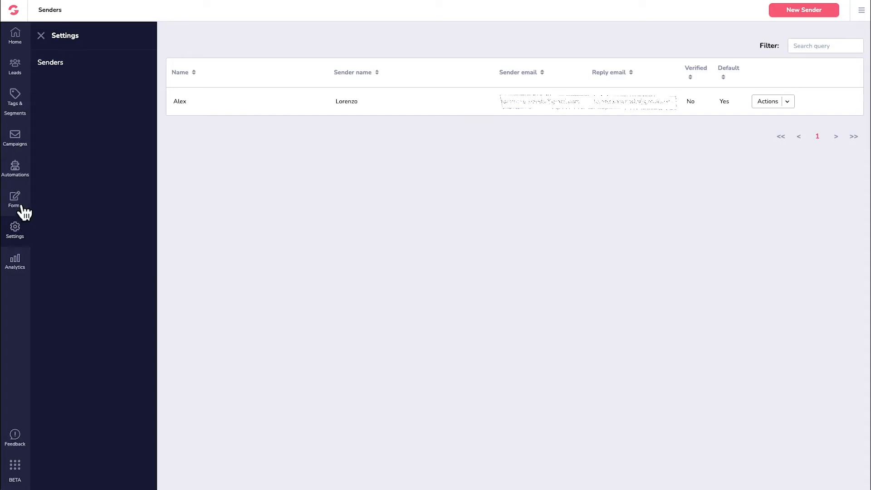
- Switch back to GrooveMail and create a new form named "My Funnel Opt-in"
left_click(22, 210)
left_click(51, 63)
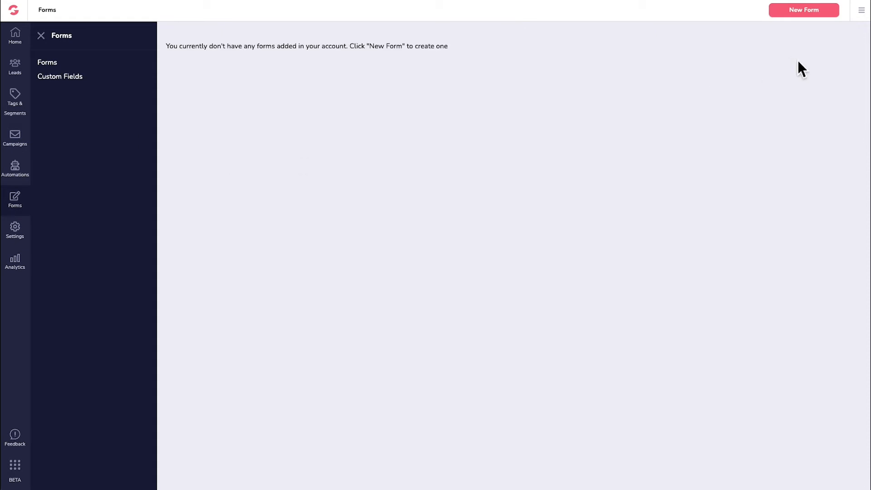
left_click(835, 19)
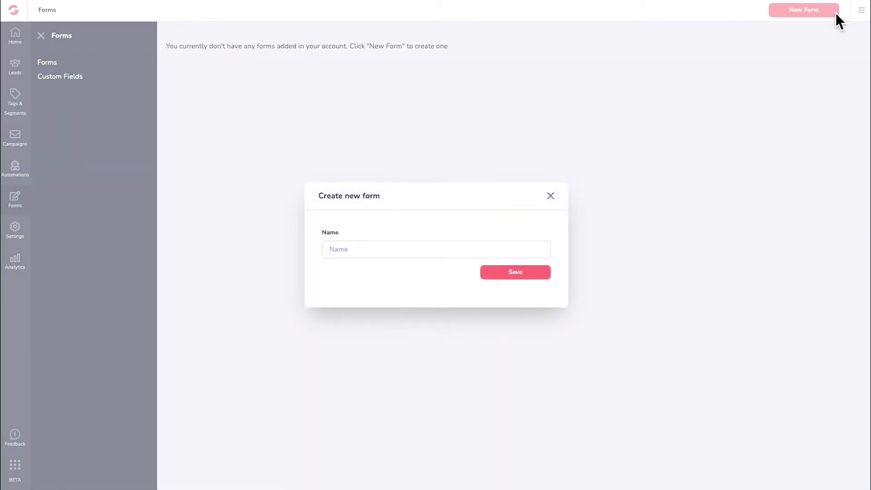
left_click(418, 255)
type("My Funnel Opt-in")
left_click(502, 272)
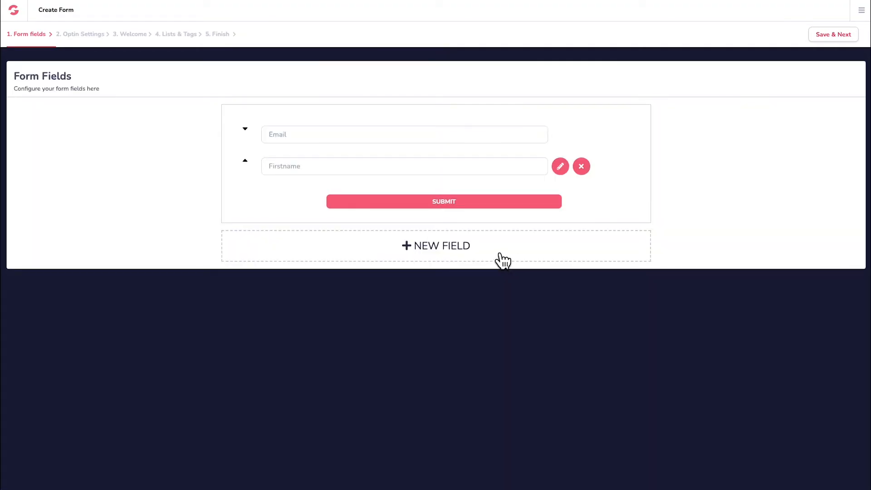
- Move the Firstname field above Email, save the form fields and open the success page setting of the opt-in
left_click(245, 161)
left_click(840, 40)
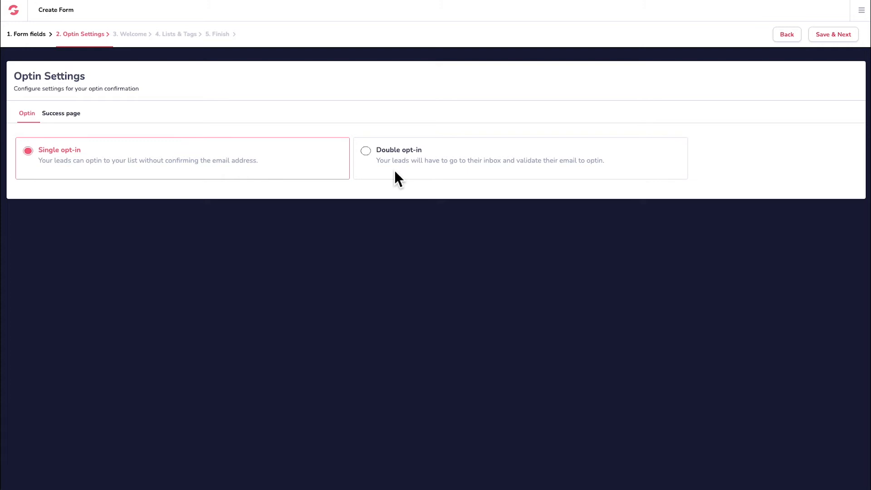
left_click(72, 120)
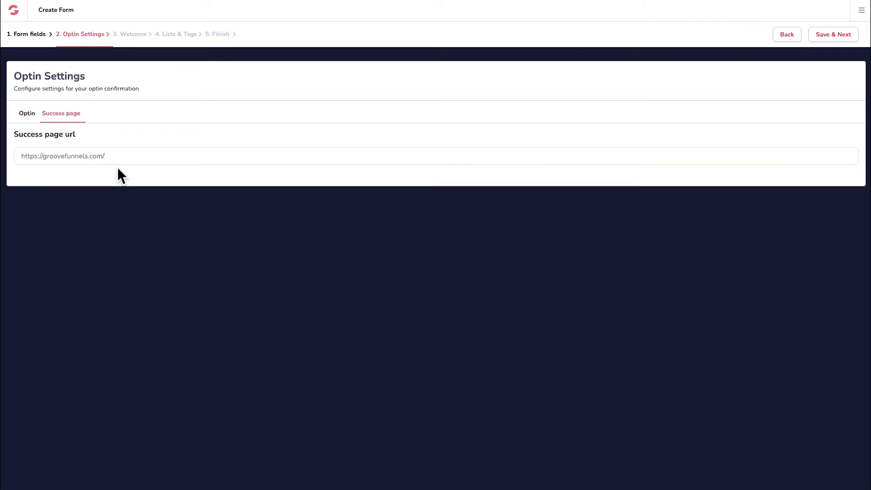
- Open the GrooveFunnels dashboard in a separate browser tab and open the My New Funnel site in GroovePages
right_click(13, 10)
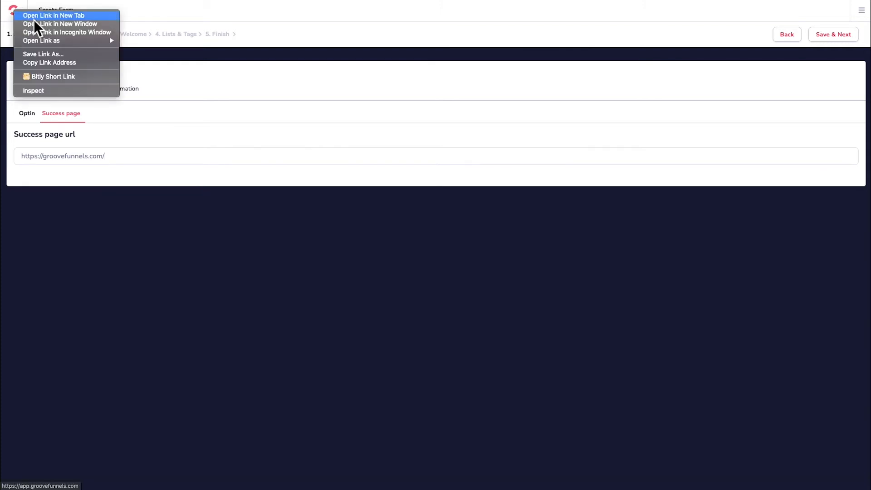
left_click(34, 19)
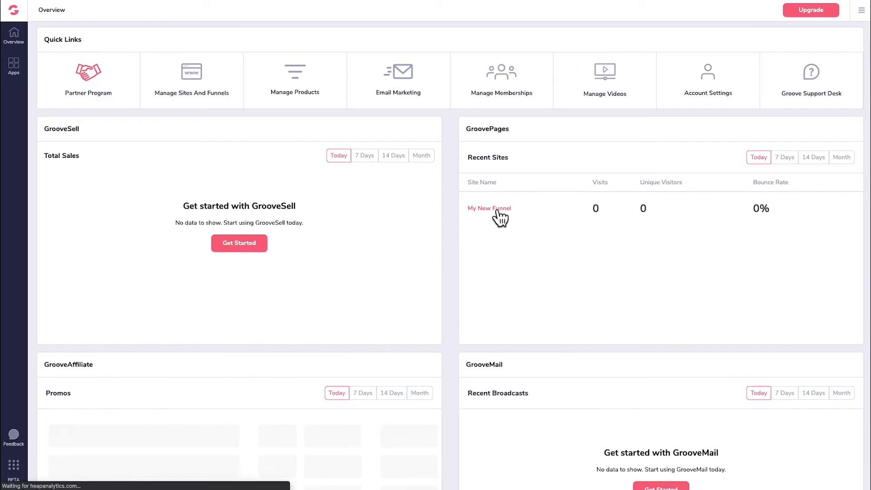
left_click(497, 212)
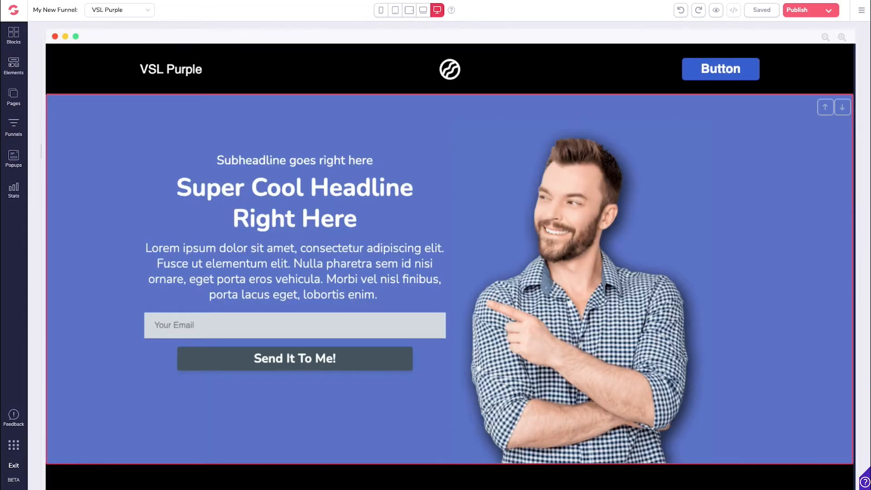
- Rename the two-page "index" funnel as "Funnel 1"
left_click(18, 137)
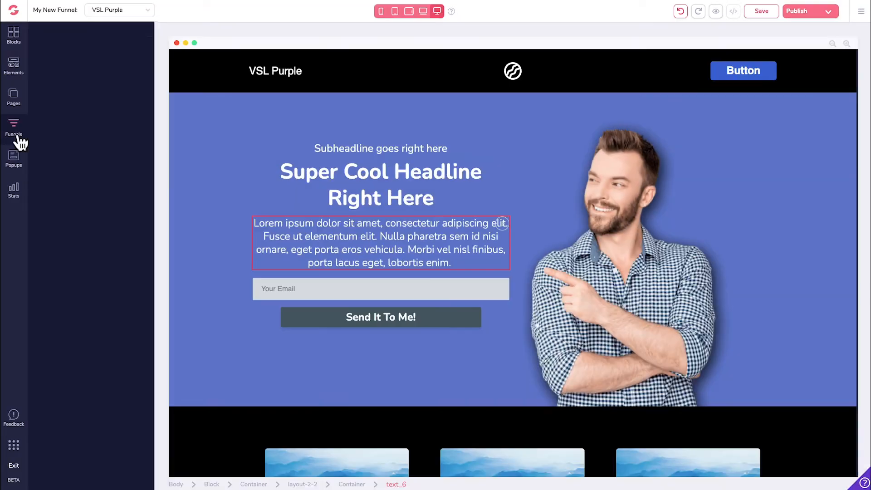
left_click(136, 69)
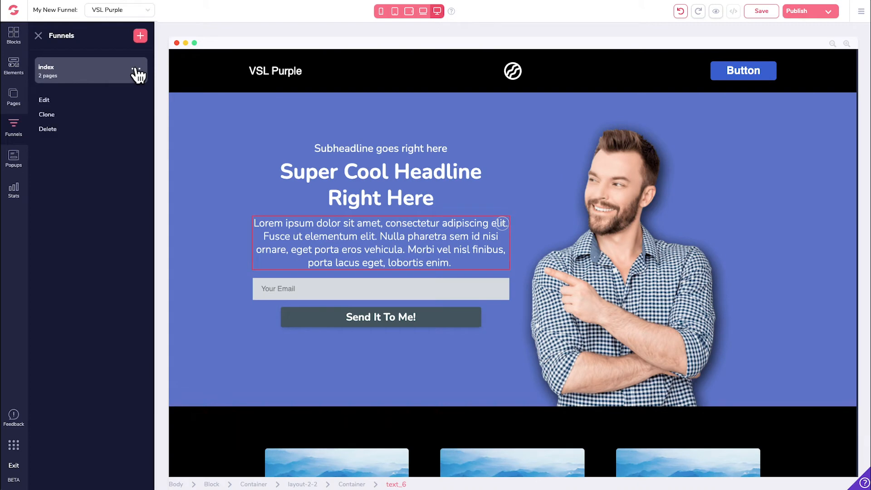
left_click(46, 101)
double_click(121, 90)
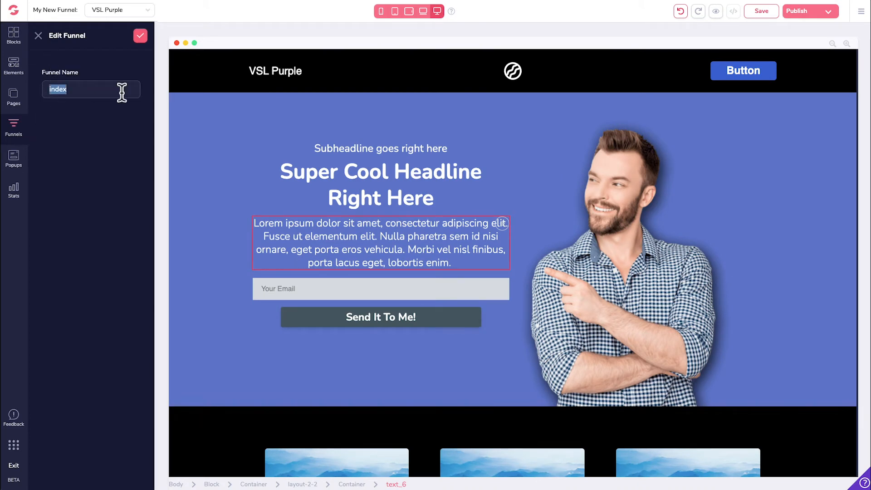
type("Funnel 1")
left_click(140, 35)
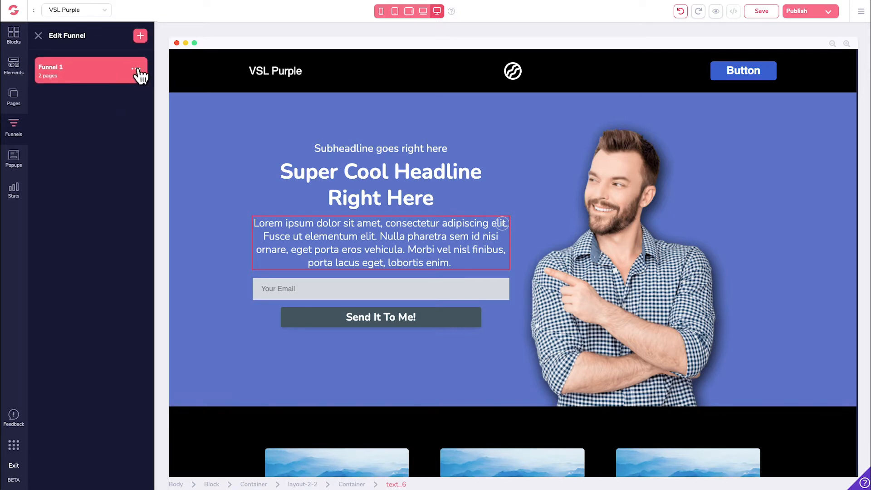
- Open the page settings of the Thank You page in Funnel 1
left_click(119, 80)
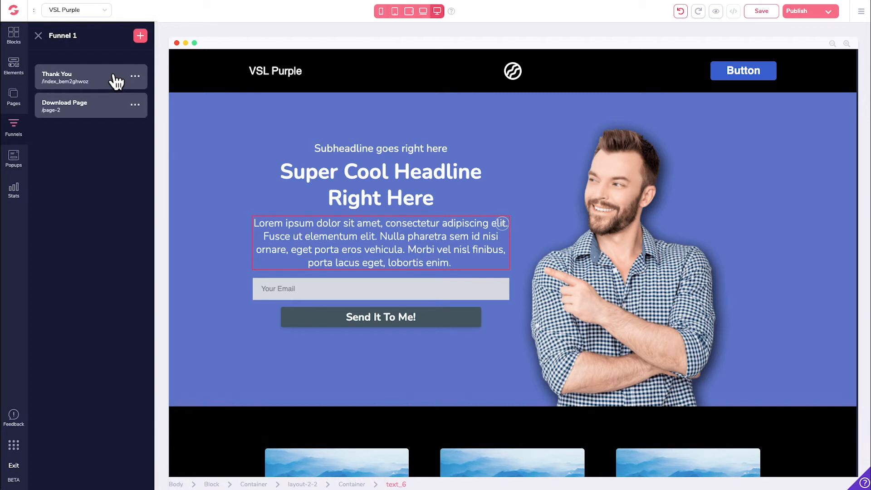
left_click(136, 82)
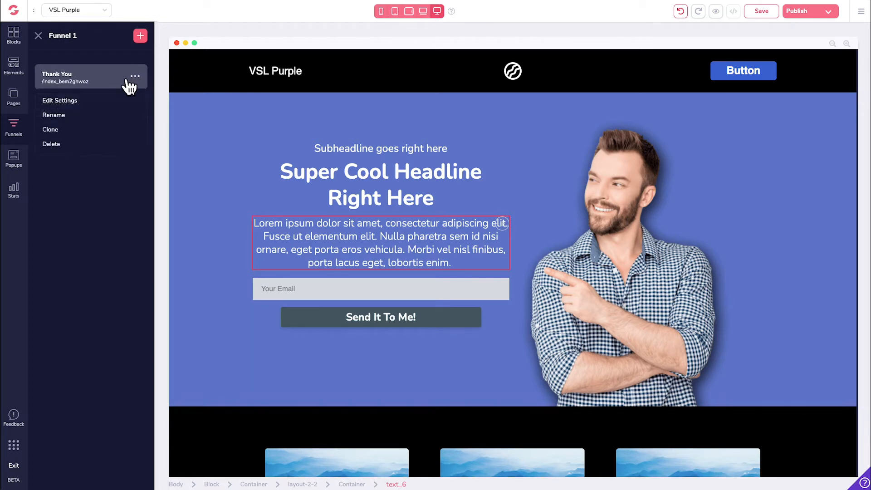
left_click(63, 101)
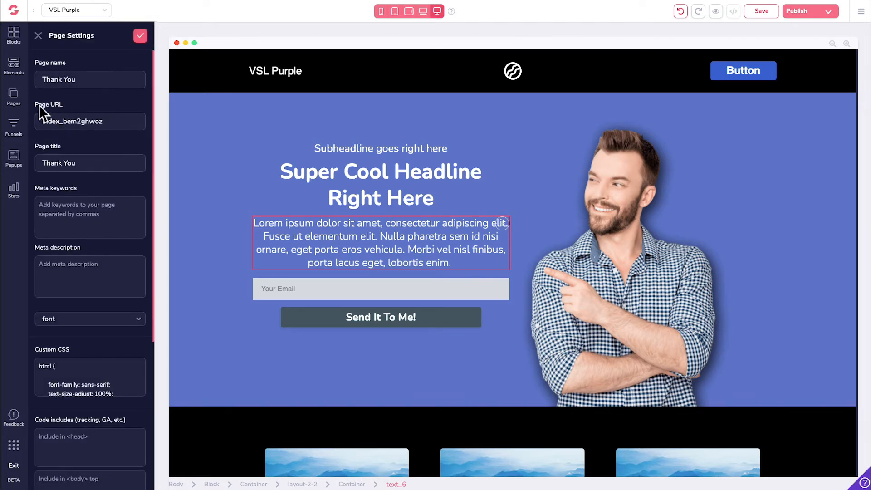
left_click_drag(39, 105, 63, 109)
- Shorten the Thank You page's URL to "bem2ghwoz", copy it and save the page settings
left_click(123, 130)
double_click(123, 131)
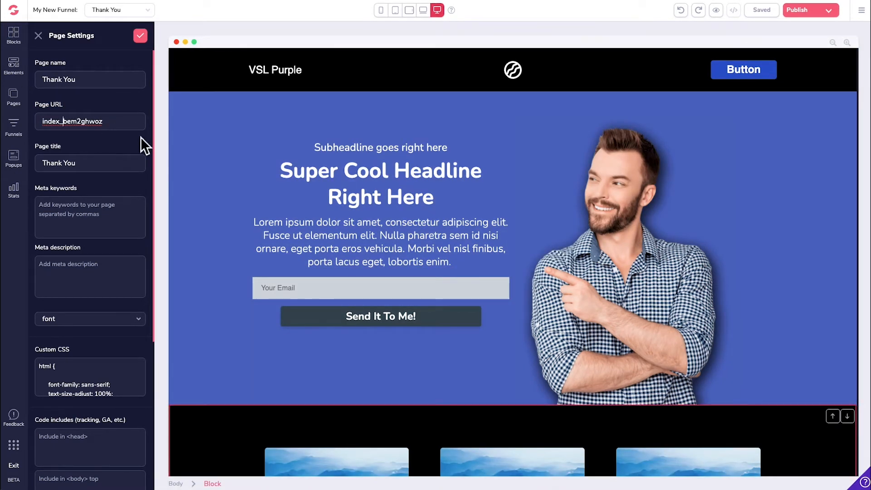
double_click(117, 125)
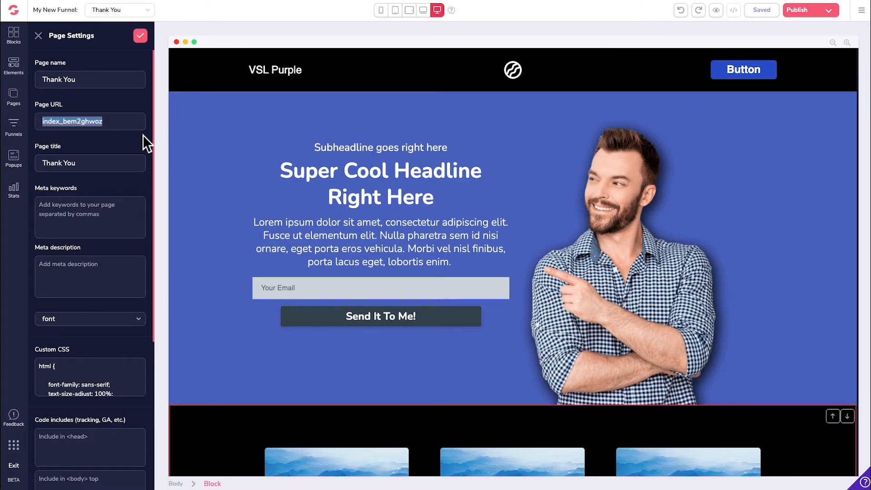
left_click(63, 121)
key("shift+Home")
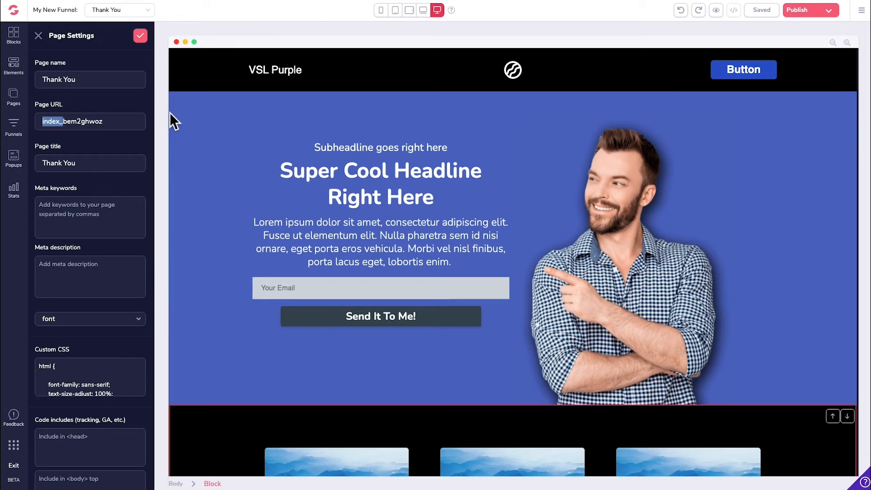
key("BackSpace")
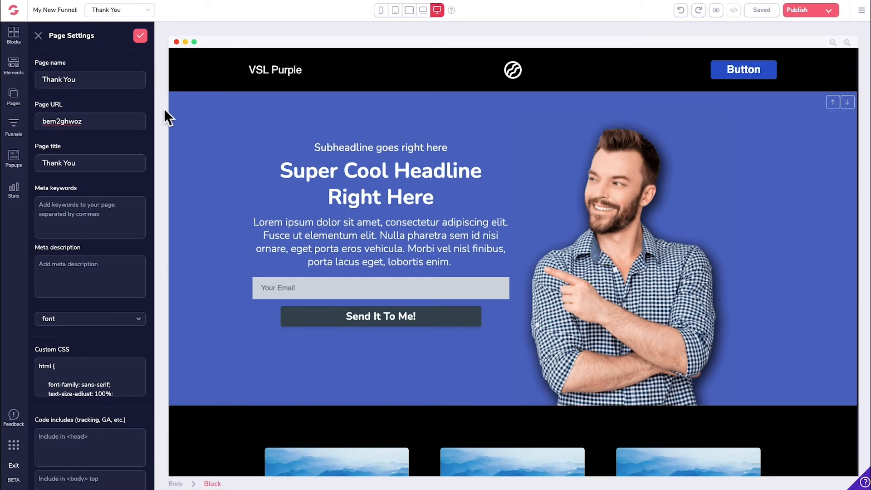
key("shift+End")
key("ctrl+c")
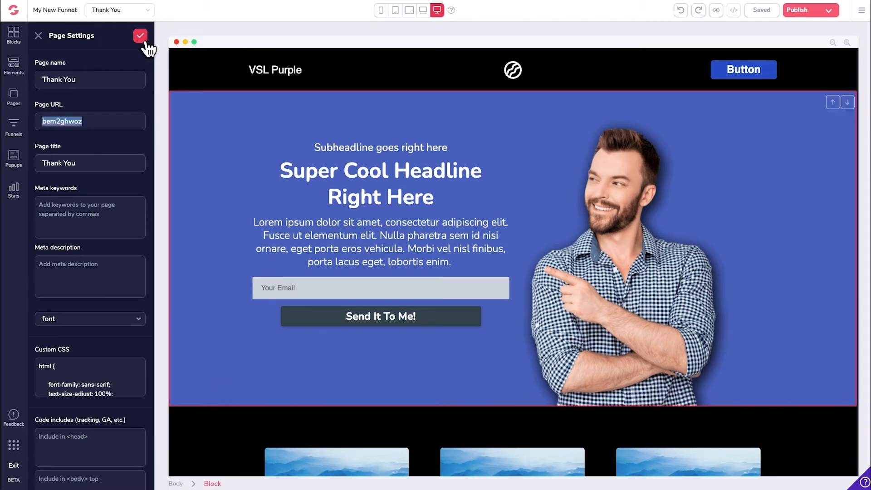
left_click(144, 39)
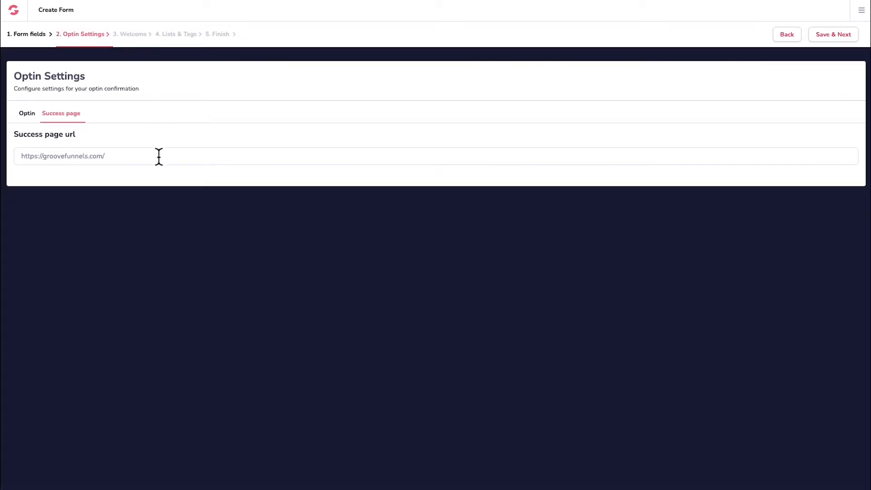
- Switch back to the GrooveMail form, set its success page URL to "youtubedemo.xyz/bem2ghwoz" and save the opt-in settings
triple_click(134, 162)
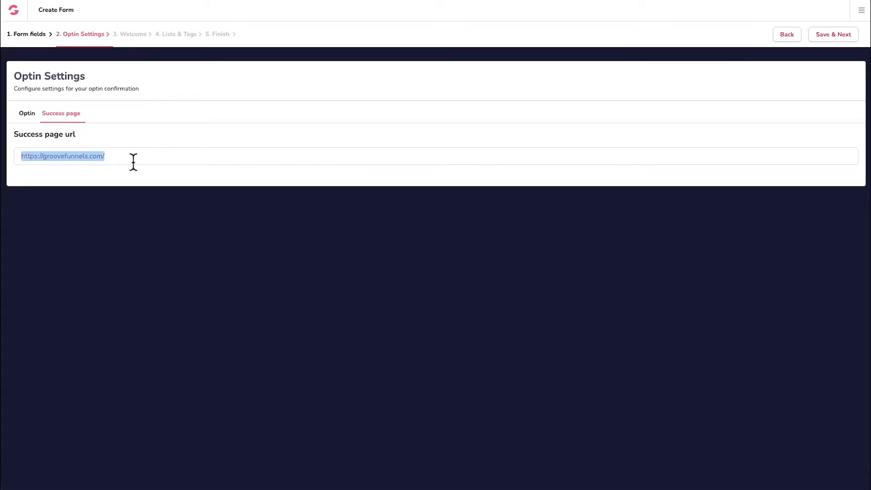
type("yourcompany.com/")
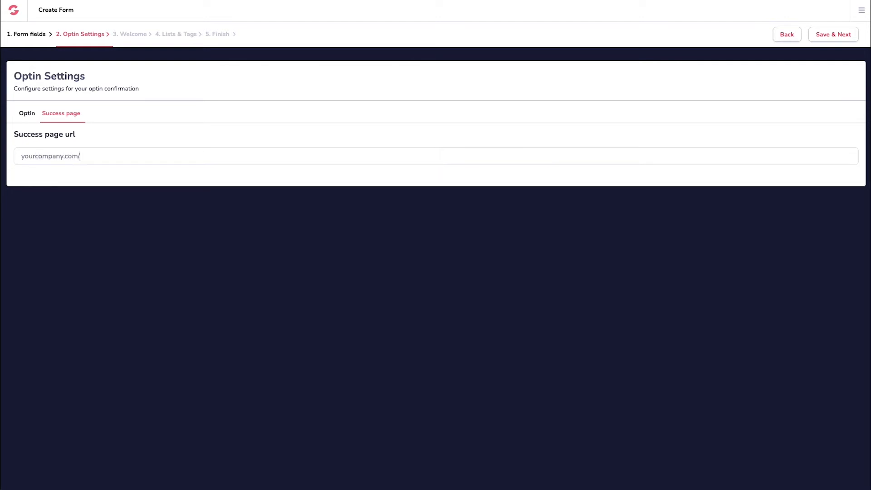
key("ctrl+v")
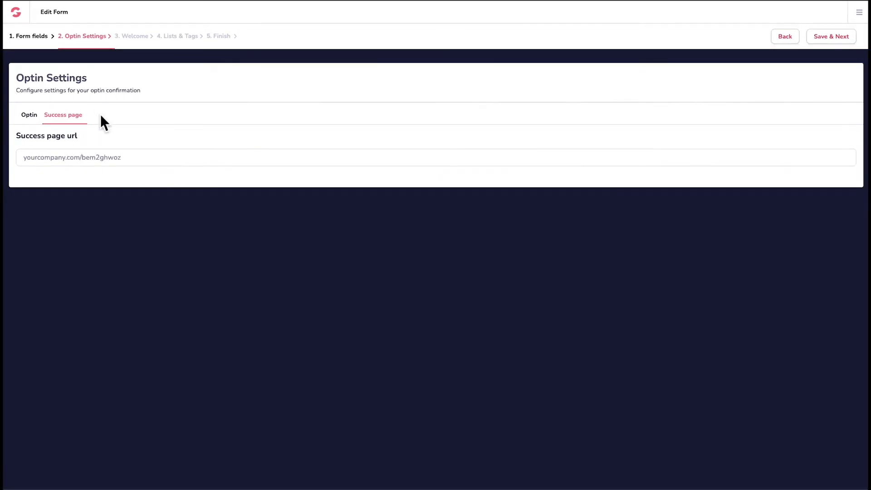
left_click_drag(81, 157, 21, 168)
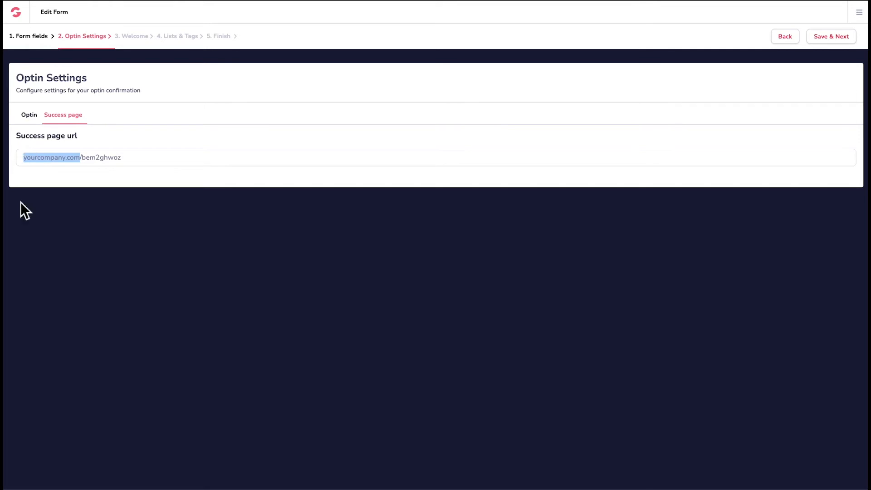
type("youtubedemo.xyz")
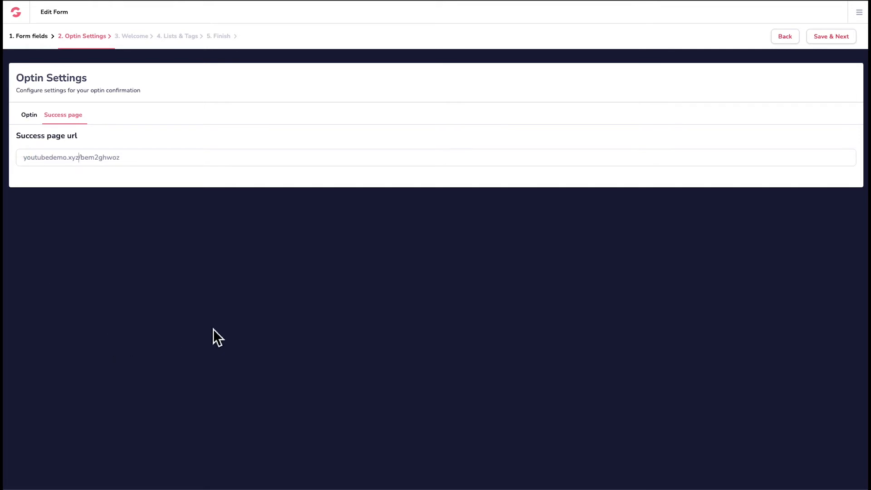
left_click(851, 42)
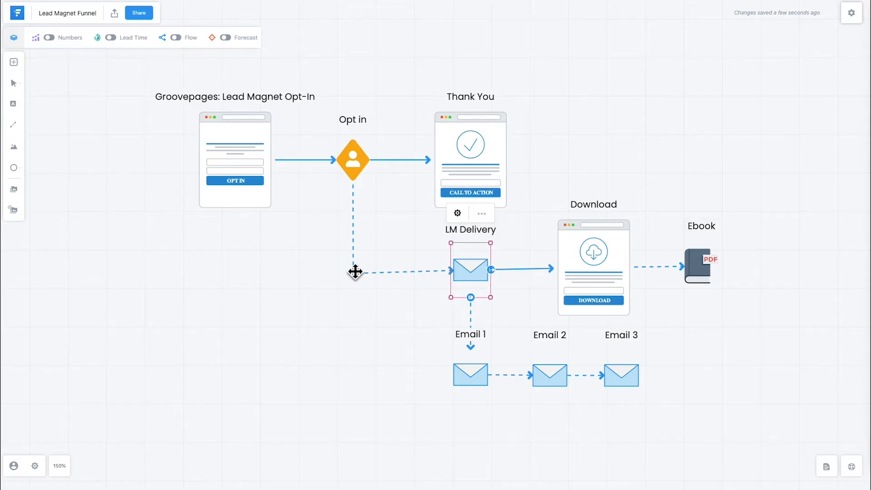
- Switch to the Lead Magnet Funnel map and add an Email icon below the Opt in node, connected from it
left_click(368, 160)
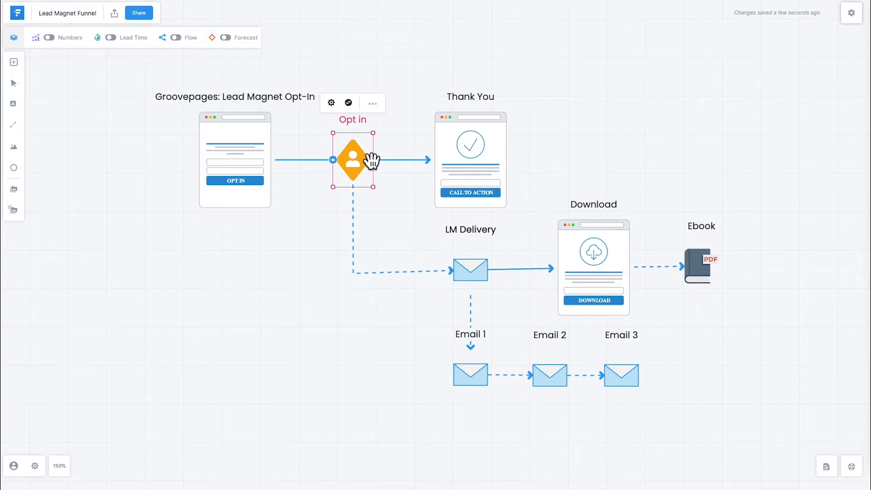
left_click_drag(372, 160, 307, 279)
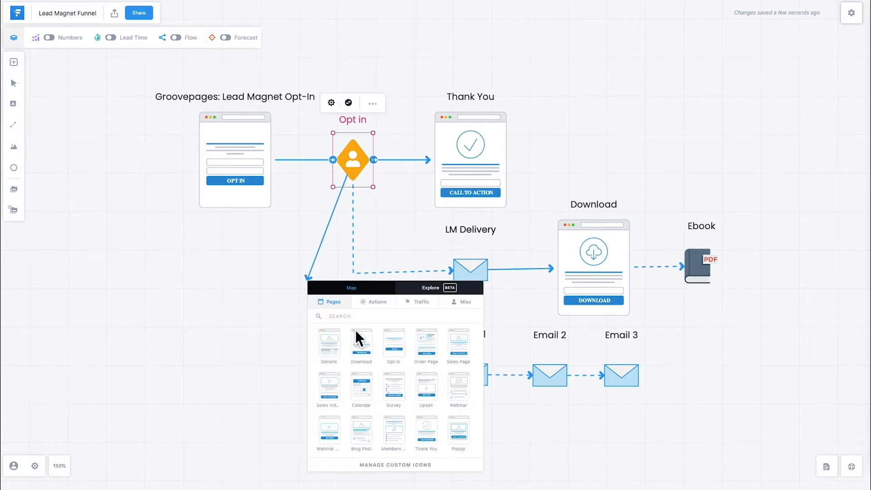
type("mail")
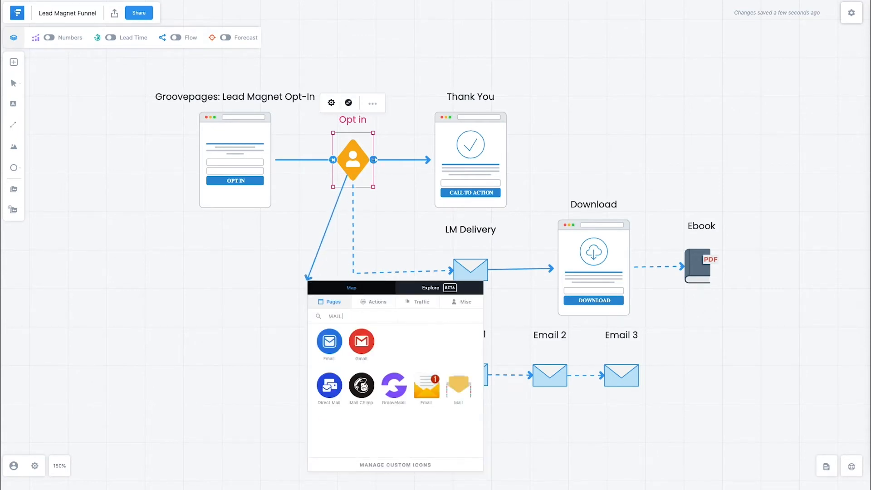
left_click(330, 344)
left_click_drag(335, 311, 307, 276)
- Rename the new Email icon in the funnel map as "Welcome Email"
left_click(307, 217)
left_click(331, 226)
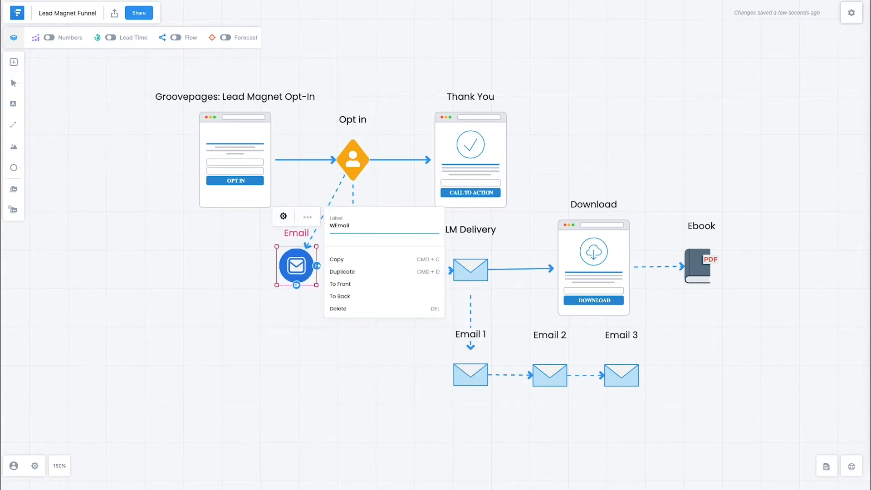
type("Welcome")
left_click(330, 381)
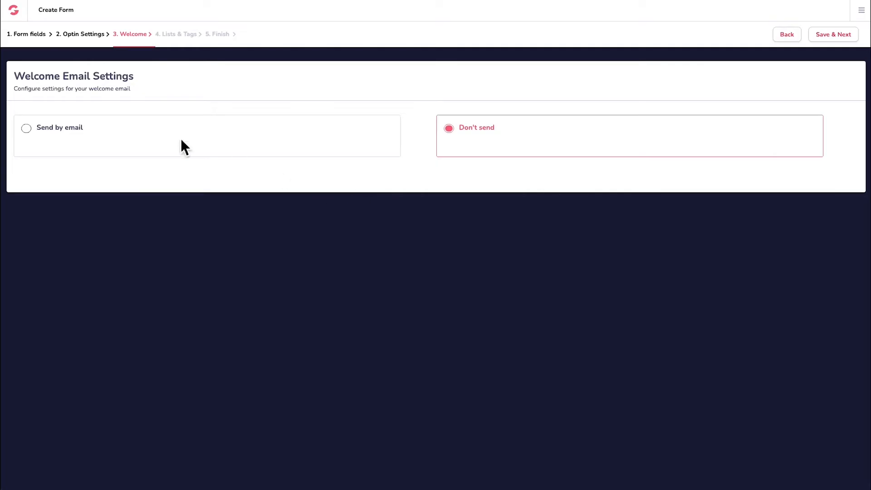
- Switch back to the GrooveMail form, set the welcome message to send by email and choose its sender
left_click(27, 129)
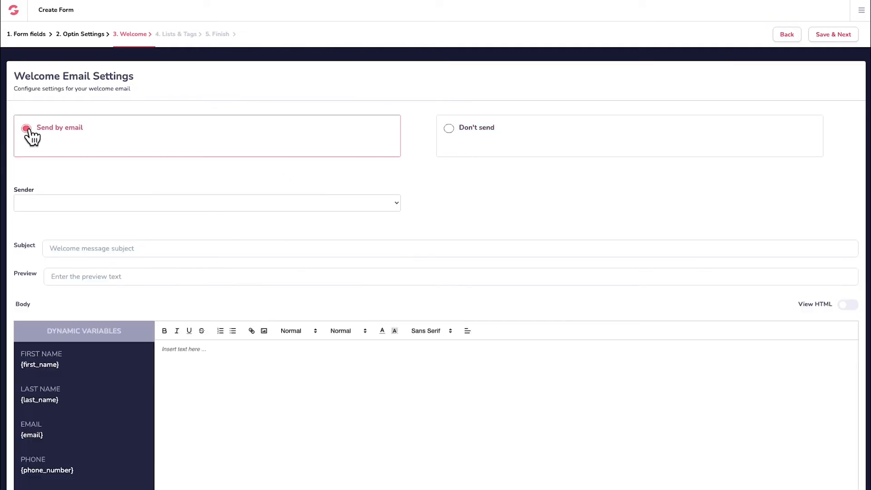
left_click(165, 202)
left_click(78, 215)
- Set the welcome email's subject to "Thank you for Subscribing!" and its preview text to "Welcome to the family!"
type("Thank you fo")
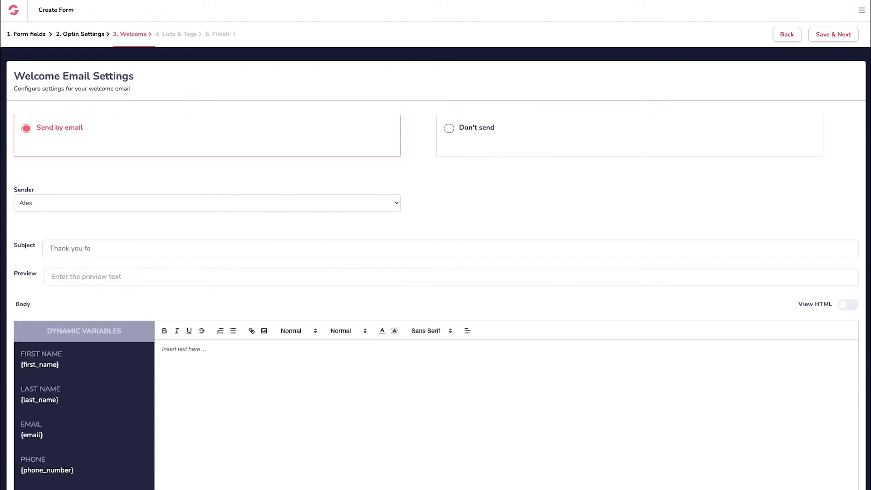
type("r subcribing!")
right_click(124, 250)
left_click(137, 253)
type("S")
key("Tab")
type("Welcome to the F")
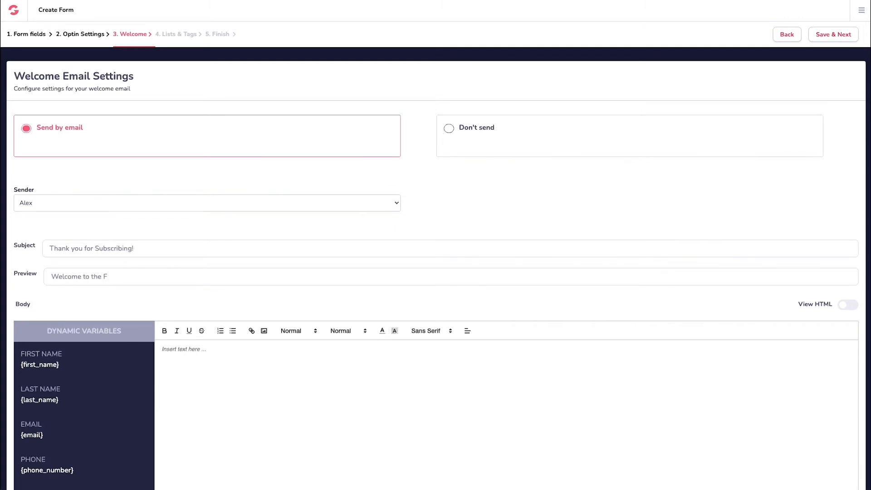
key("BackSpace")
type("family!")
- Begin the email body with "Hello {first_name}," using the first-name variable, followed by the line "Welcome to the family!"
left_click(241, 353)
type("Hello")
left_click(28, 366)
type(", Welcome to the family,")
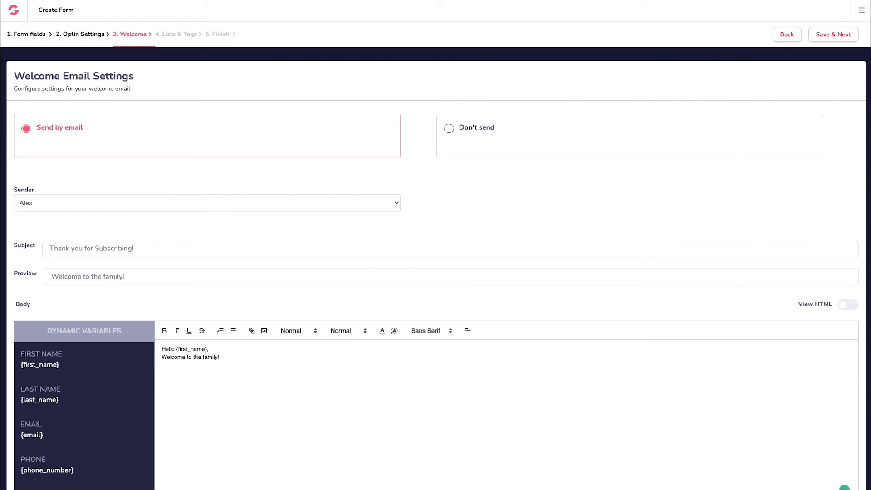
- Add the lines "You're invited to join our Facebook Community:", "URL:_____" and "More message..." to the email body
type("You're invited to join on")
key("BackSpace")
type("ur Facebook Community: URL:_____  More message... ")
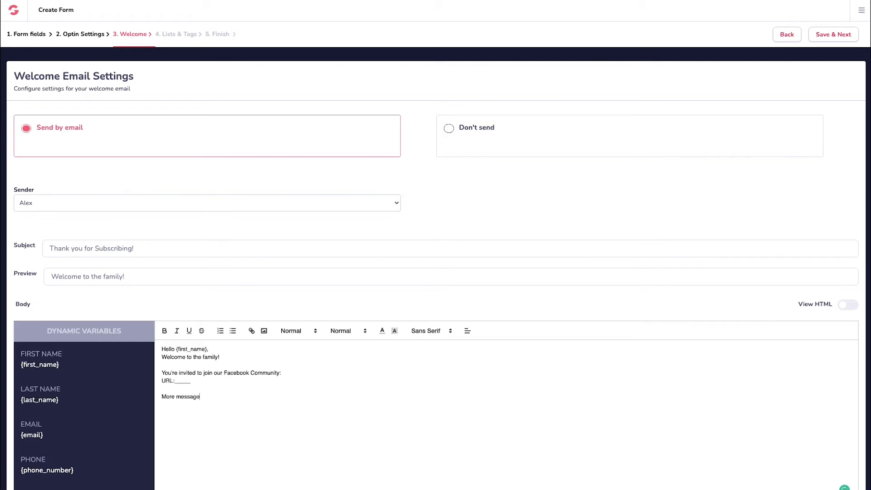
- Finish the body with two "etc" lines and a "Cheers," sign-off with the sender's first name, and save the welcome email
type("etc")
key("Return")
type("etc")
key("Return")
key("Return")
type("Cheers,")
key("Return")
type("Ale")
key("BackSpace")
key("BackSpace")
key("BackSpace")
type("Alex")
scroll(396, 444, "down", 2)
scroll(395, 444, "up", 2)
left_click(840, 38)
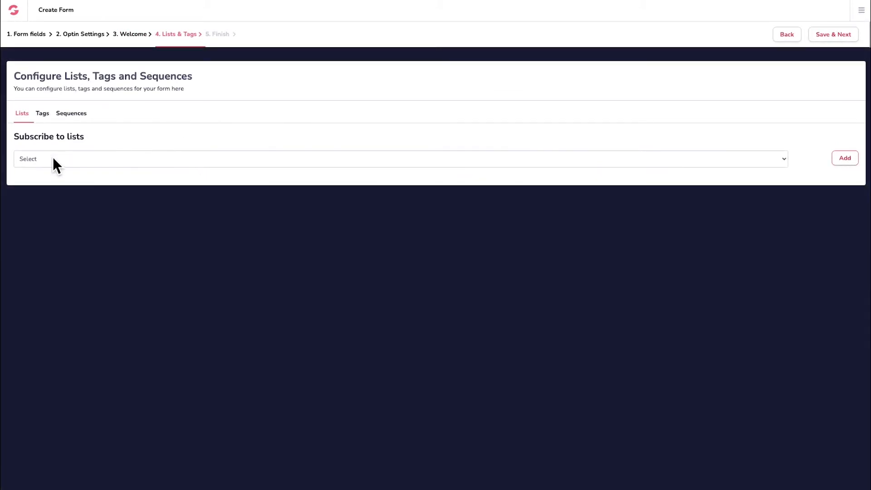
- Check which lists the form can subscribe to, turn on tag assignment and check the available tags
left_click(53, 157)
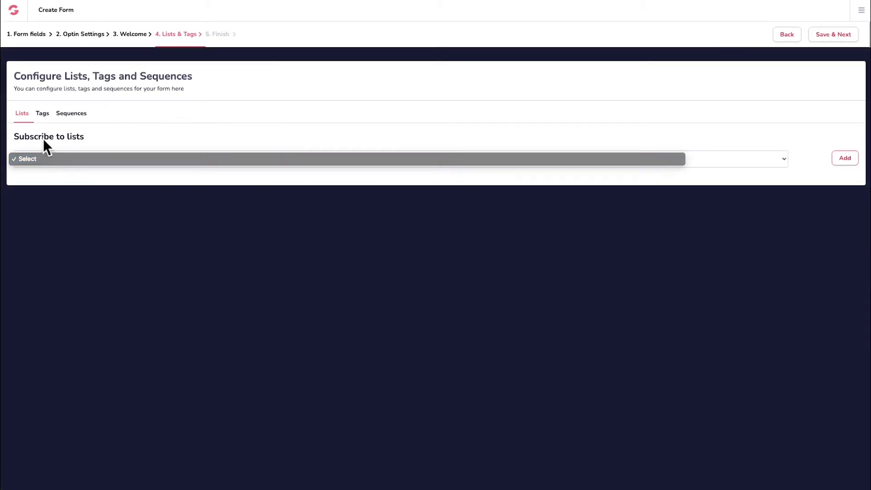
left_click(100, 137)
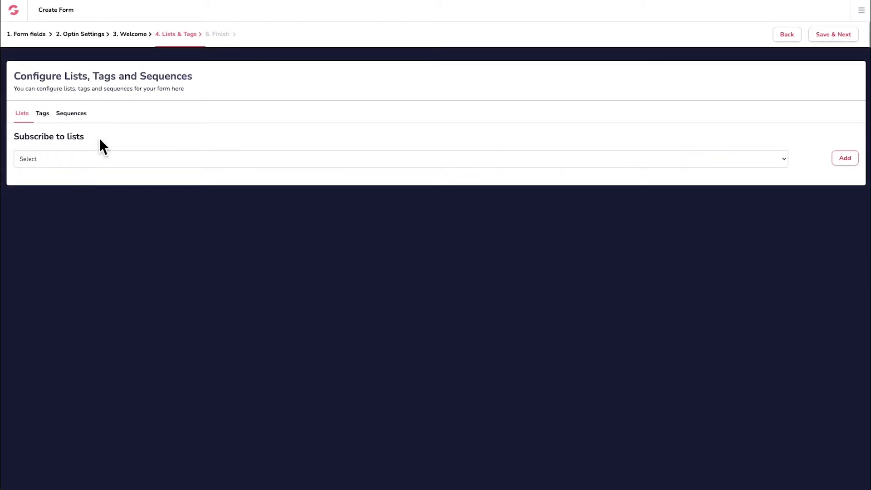
left_click(42, 115)
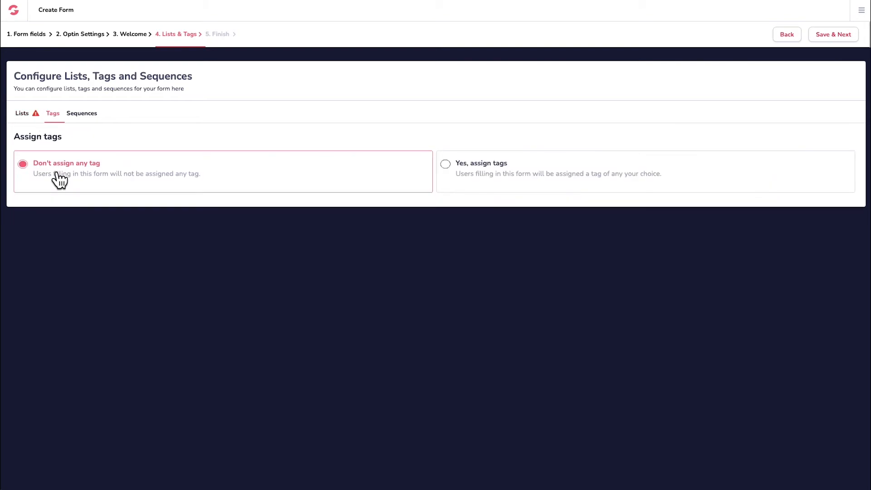
left_click(445, 165)
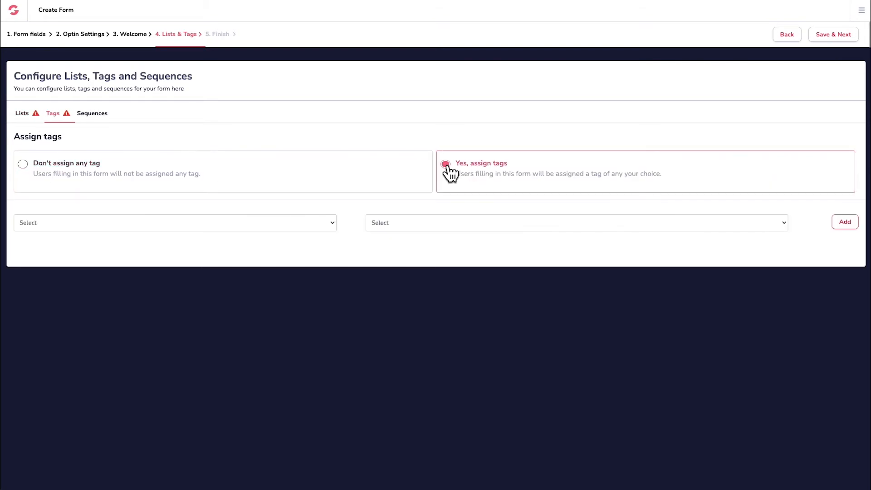
left_click(414, 223)
left_click(412, 221)
left_click(22, 114)
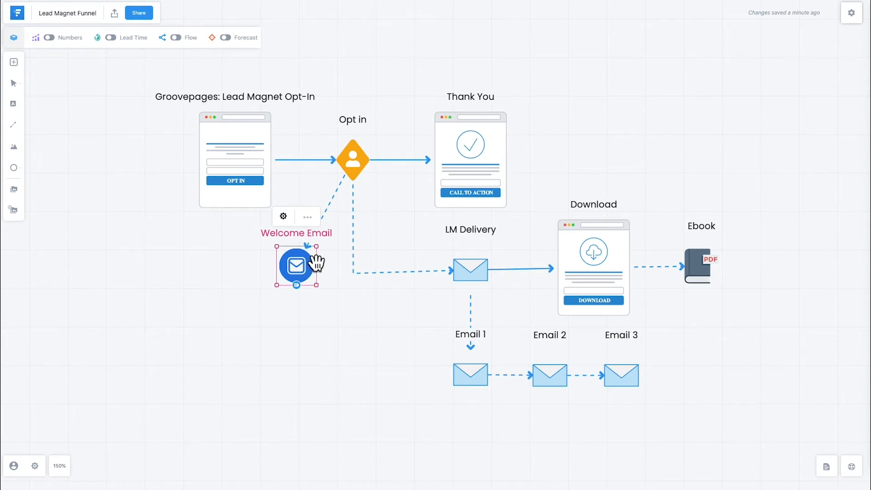
- Switch to the funnel map and place an Add Tag icon below the Welcome Email icon
left_click(317, 265)
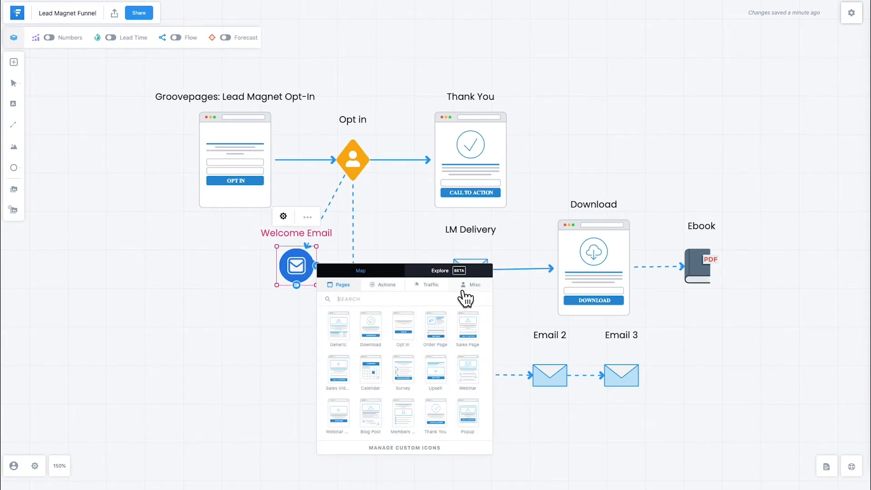
left_click(429, 284)
type("tag")
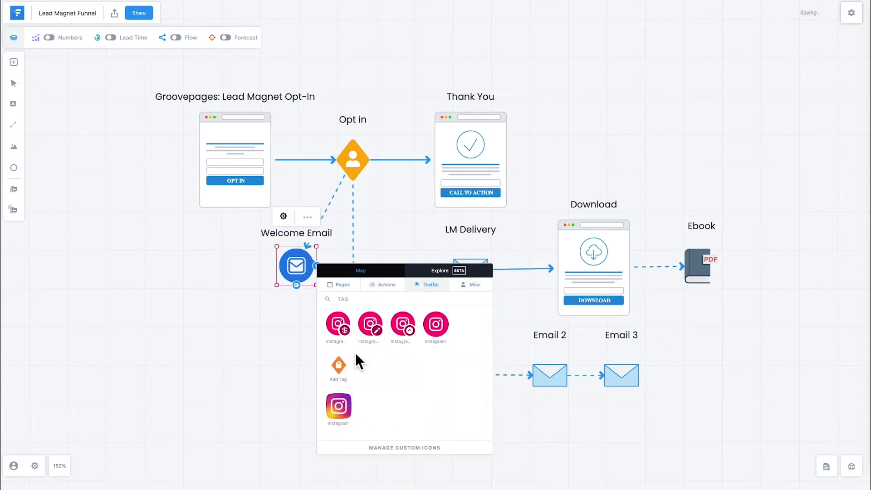
left_click_drag(338, 365, 282, 331)
left_click(255, 328)
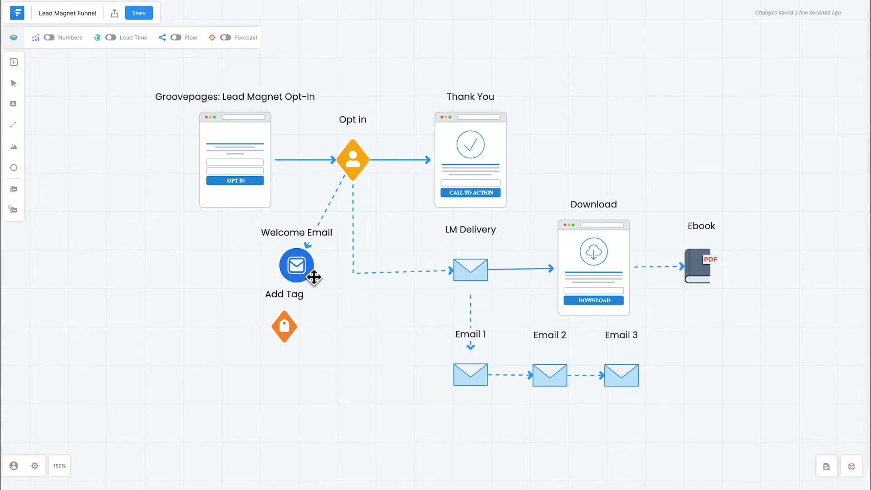
- Connect the Welcome Email icon to the Add Tag icon and align the tag directly beneath it
left_click(310, 274)
left_click_drag(317, 265, 289, 330)
left_click_drag(293, 334, 306, 356)
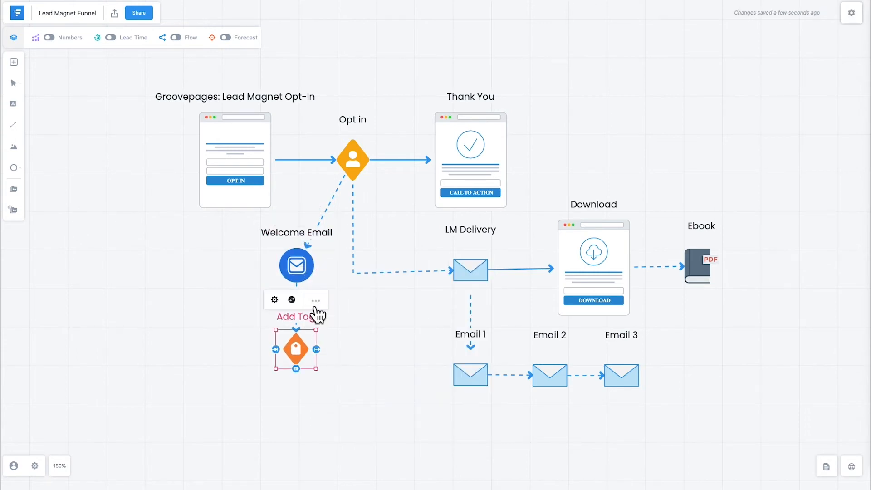
- Rename the tag icon in the funnel map as "Add Tag - New Sub"
left_click(316, 301)
type("N")
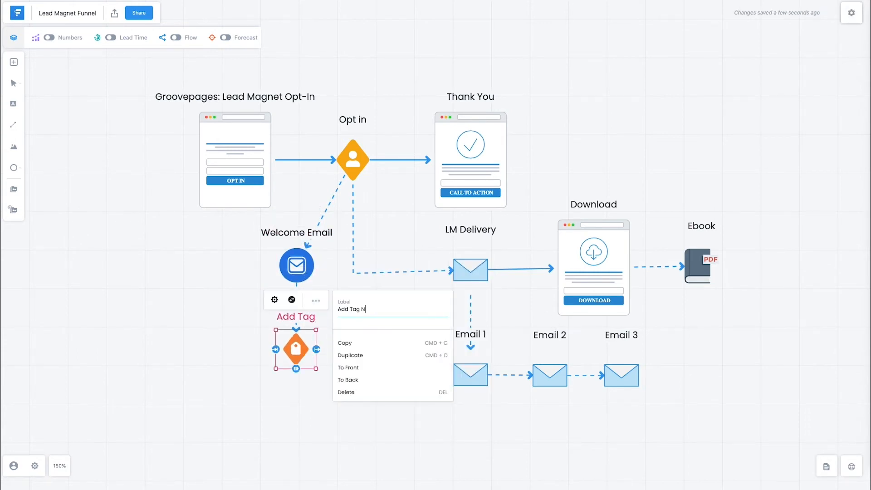
key("BackSpace")
type("- New Su")
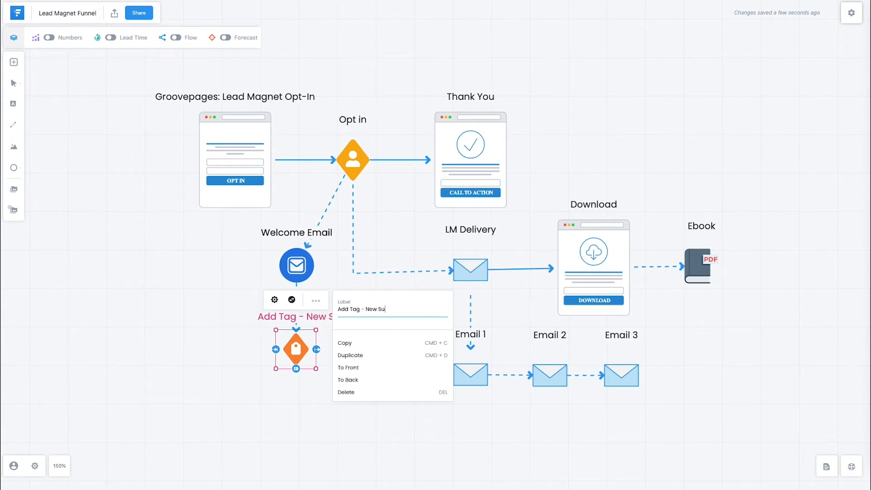
type("b")
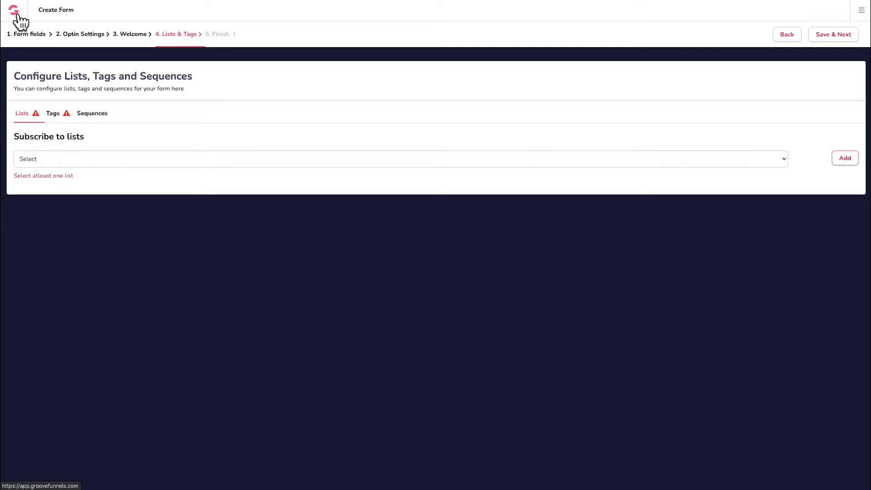
- Switch back to Groove, leave the form for the GrooveMail dashboard and open the list of tags
left_click(15, 11)
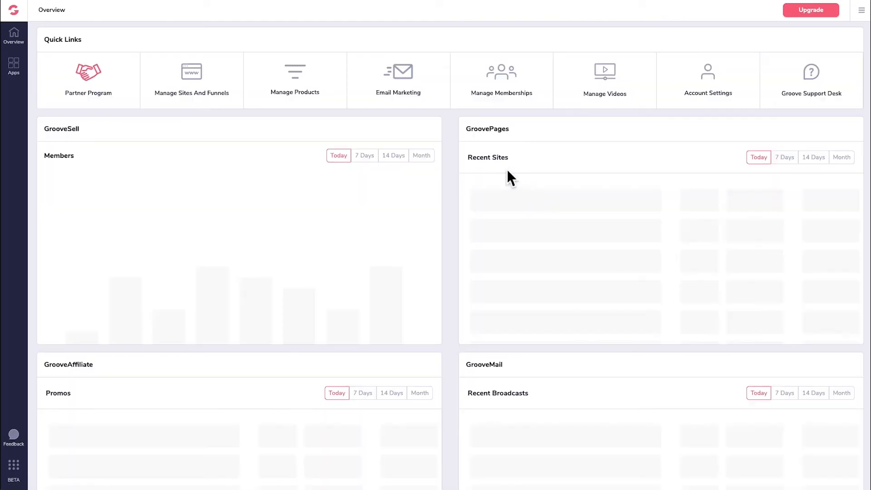
left_click(413, 100)
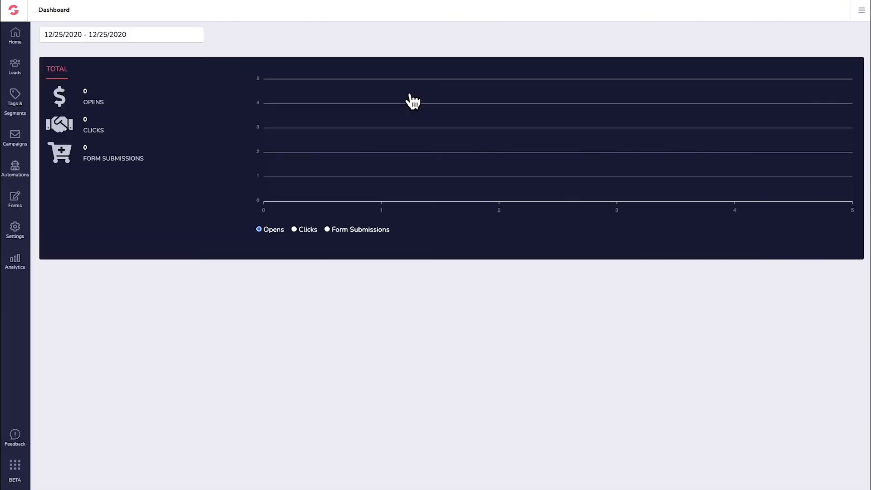
left_click(16, 105)
left_click(54, 68)
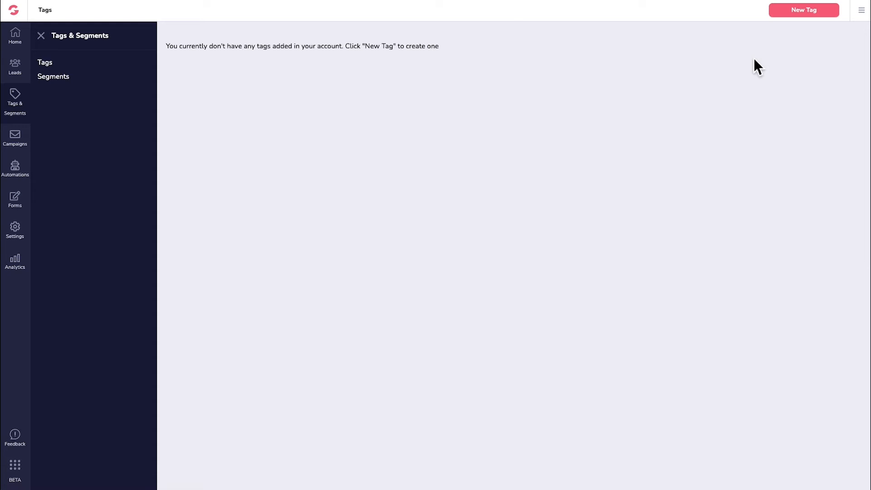
- Start a new tag named "New Sub" with the description "Newly subscribed users" and the option to create a new category
left_click(815, 13)
type("New Sub")
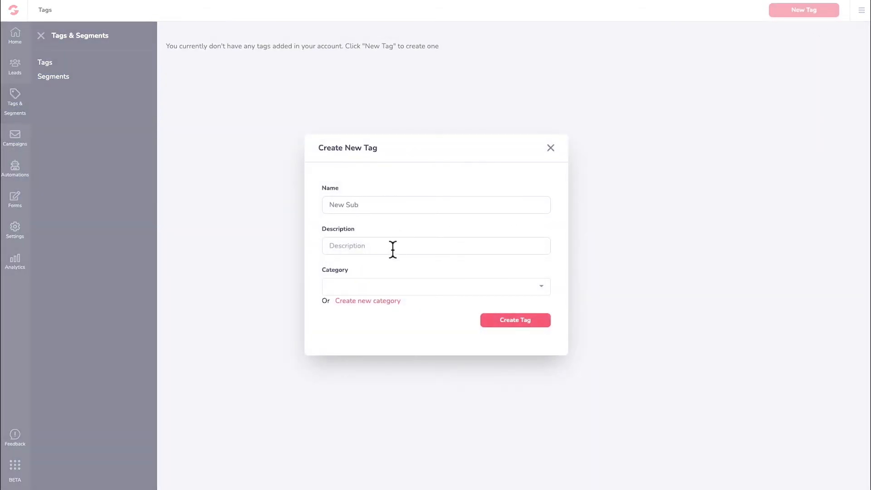
left_click(392, 249)
type("Newly subscribed users")
right_click(381, 246)
left_click(399, 253)
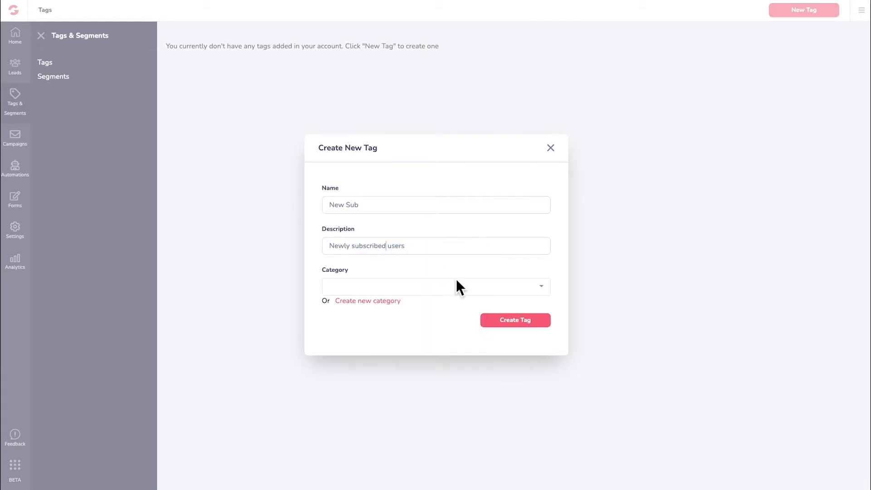
left_click(390, 301)
left_click(371, 272)
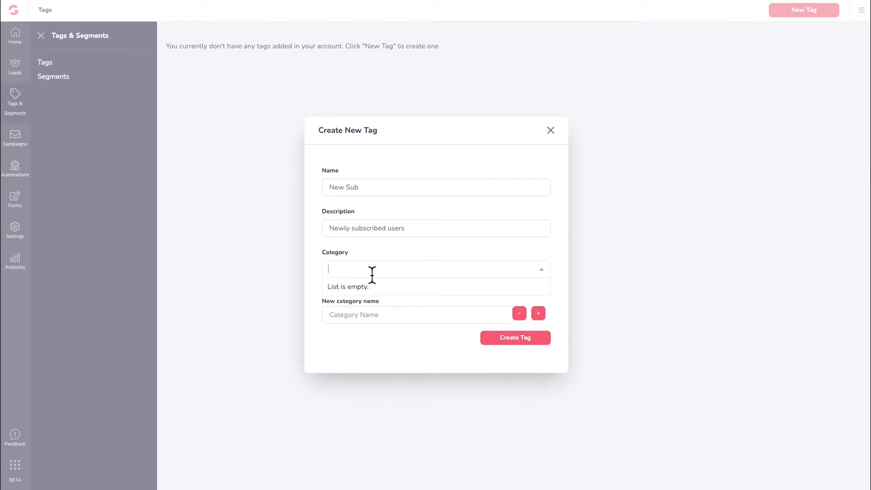
type("New Leads")
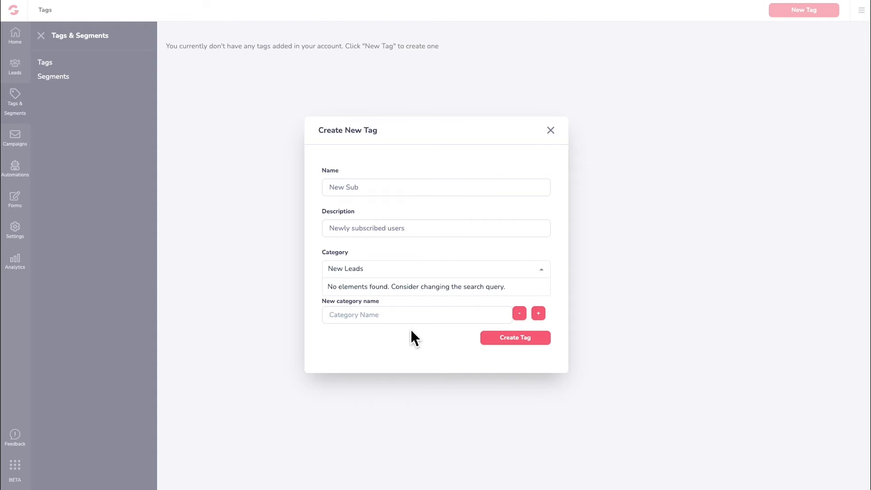
left_click(411, 332)
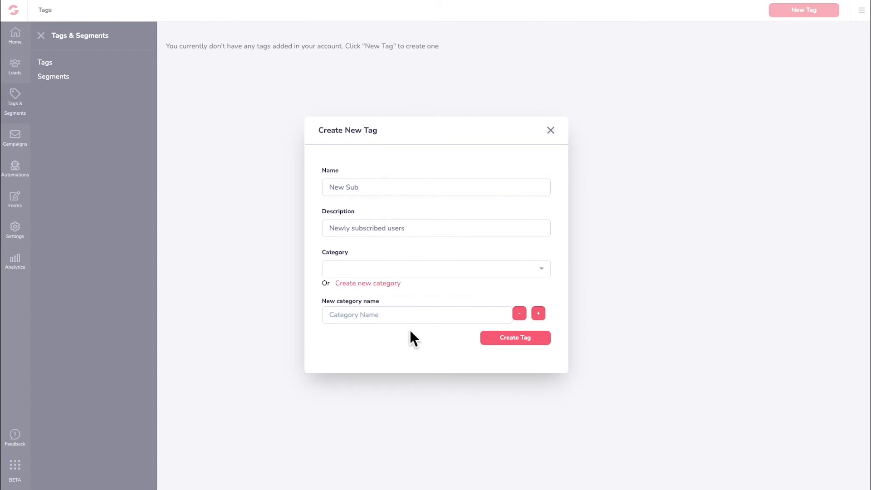
- Add a new tag category named "New Leads"
left_click(402, 320)
type("New Leads")
left_click(540, 314)
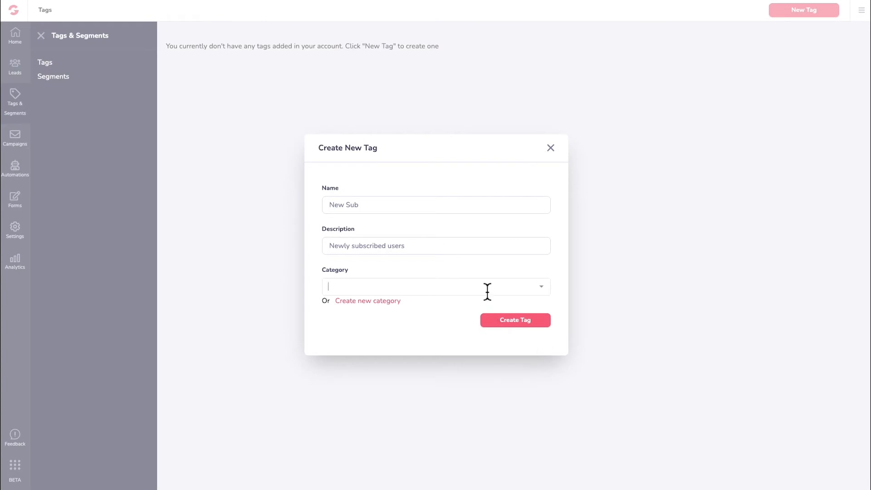
- Assign the New Leads category to the New Sub tag and create the tag
left_click(488, 291)
left_click(360, 315)
left_click(512, 330)
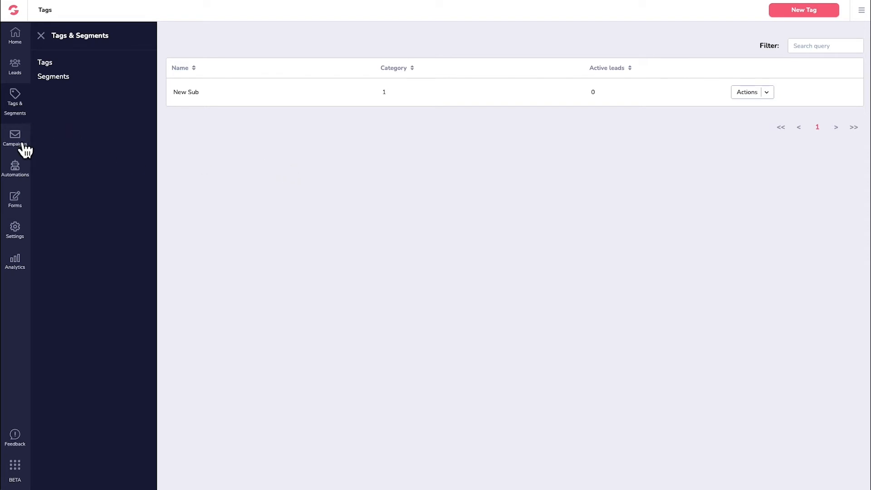
- Create a new lead list with "Funnel 1 Leads" as both its name and description
left_click(17, 73)
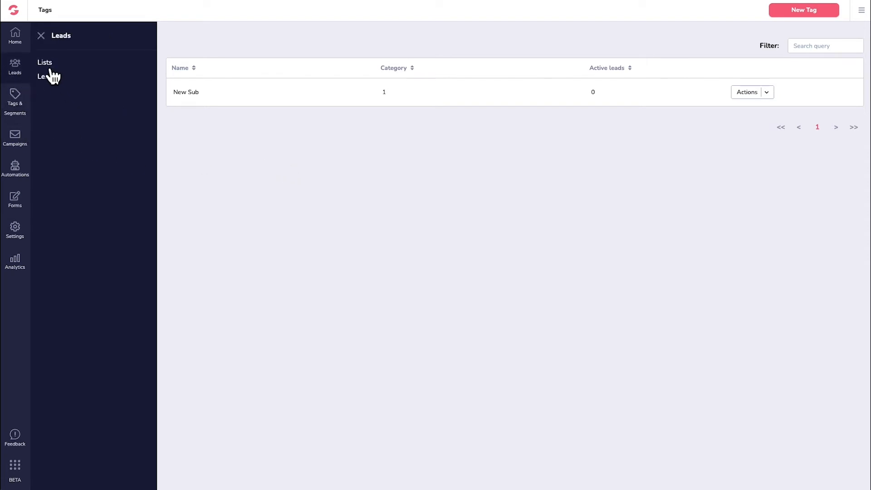
left_click(45, 63)
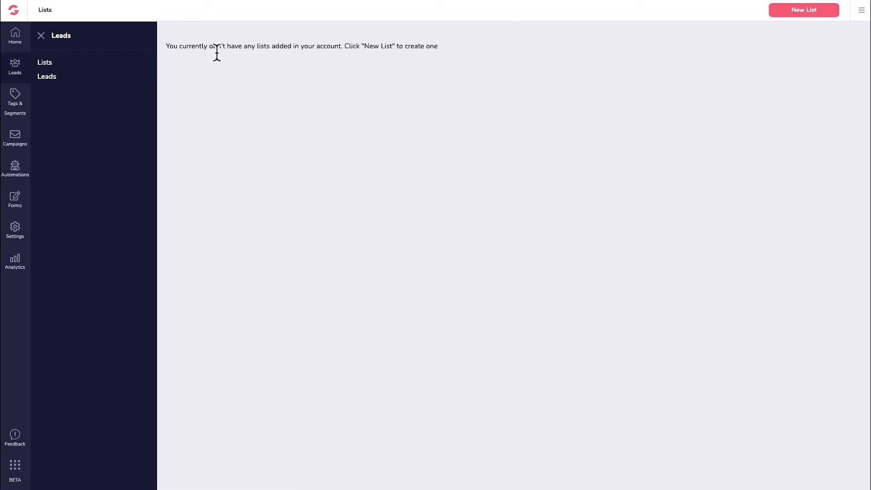
left_click(828, 13)
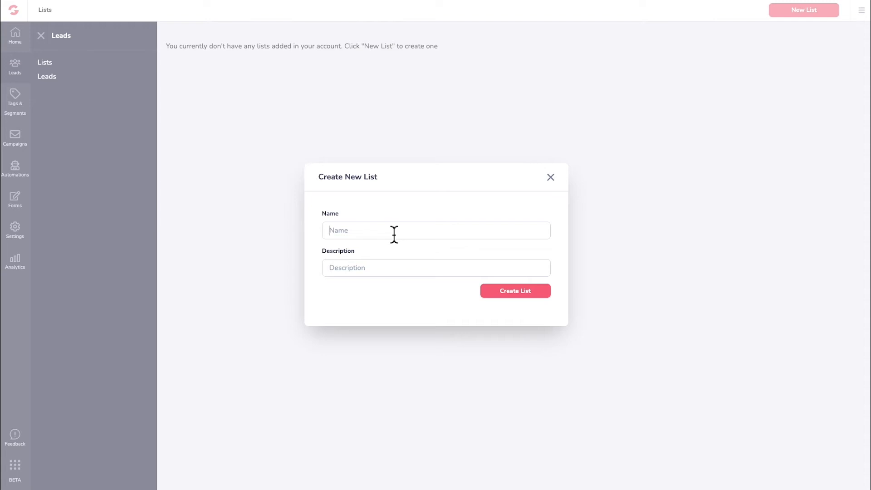
type("New Leads")
key("ctrl+a")
type("Funnel 1 Leads")
key("ctrl+a")
key("ctrl+c")
left_click(387, 271)
key("ctrl+v")
left_click(539, 295)
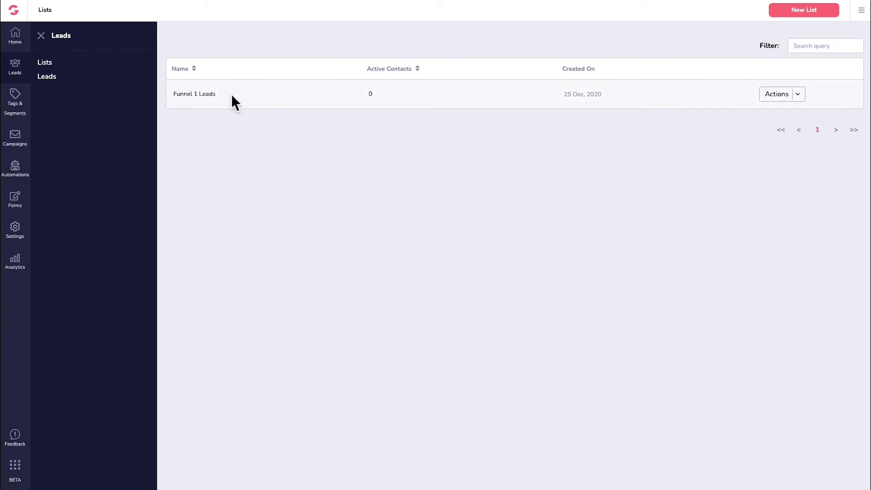
- Review the name and description of the Funnel 1 Leads list in its edit dialog, then close it
left_click(797, 95)
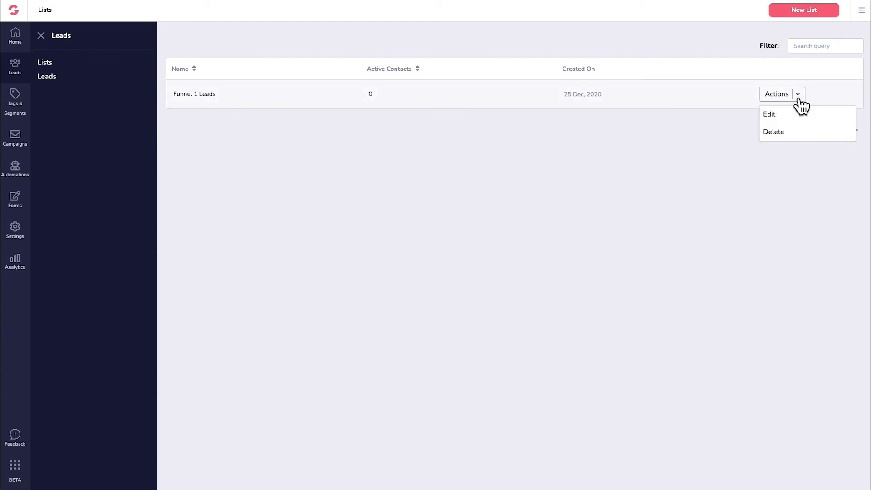
left_click(771, 115)
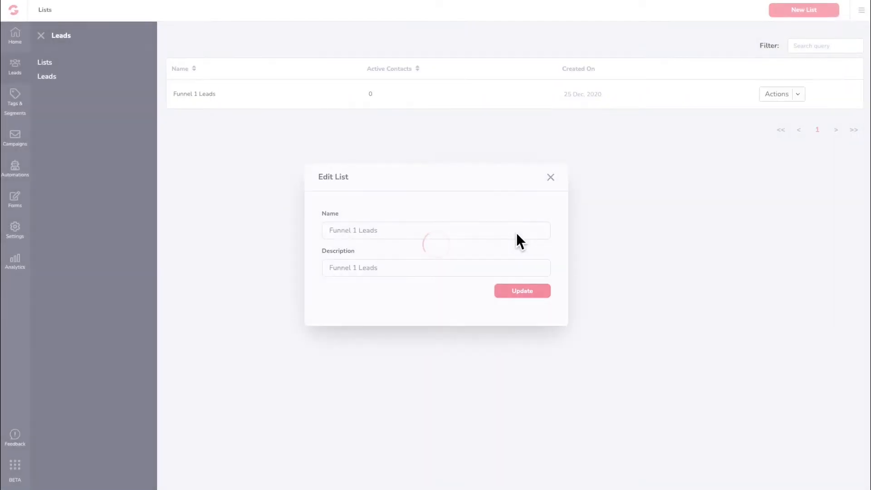
left_click(551, 178)
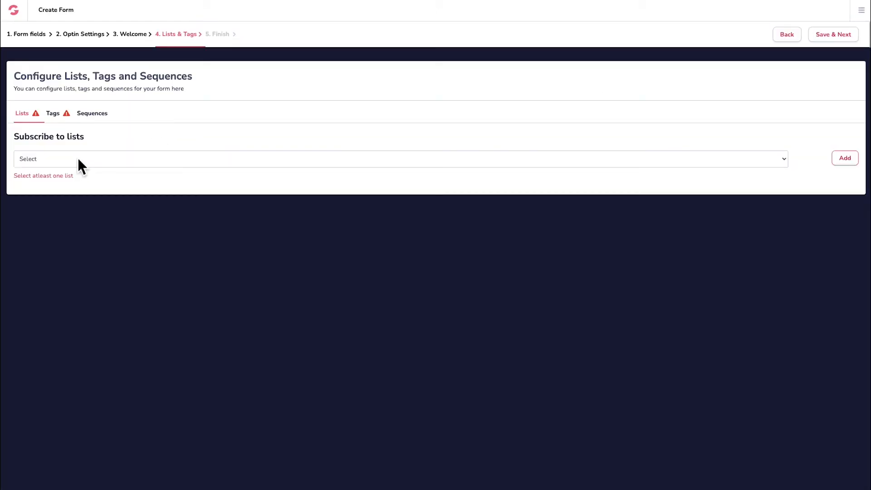
- Return to the opt-in form, reload it and advance through its stages to the lists and tags configuration
left_click(77, 159)
key("super+r")
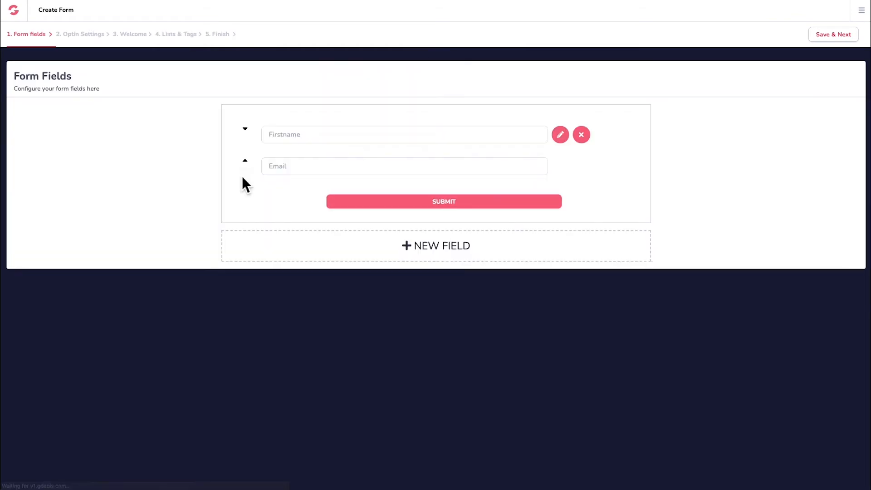
left_click(845, 37)
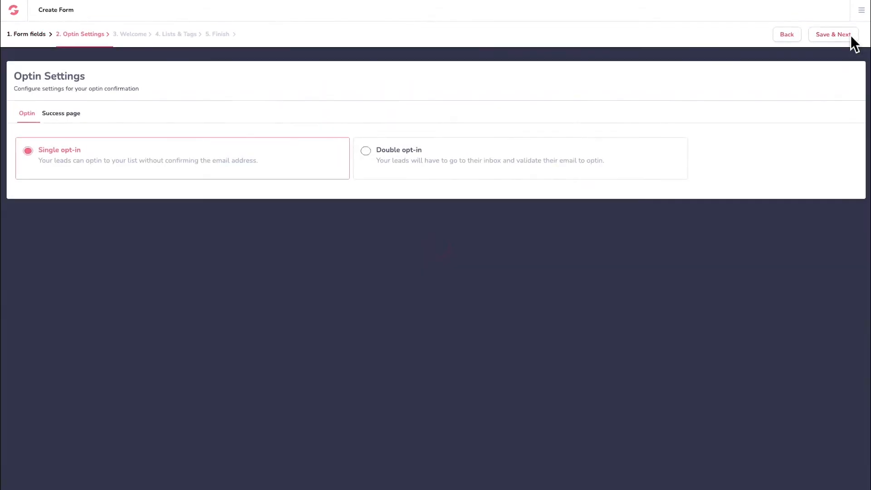
left_click(844, 36)
left_click(845, 36)
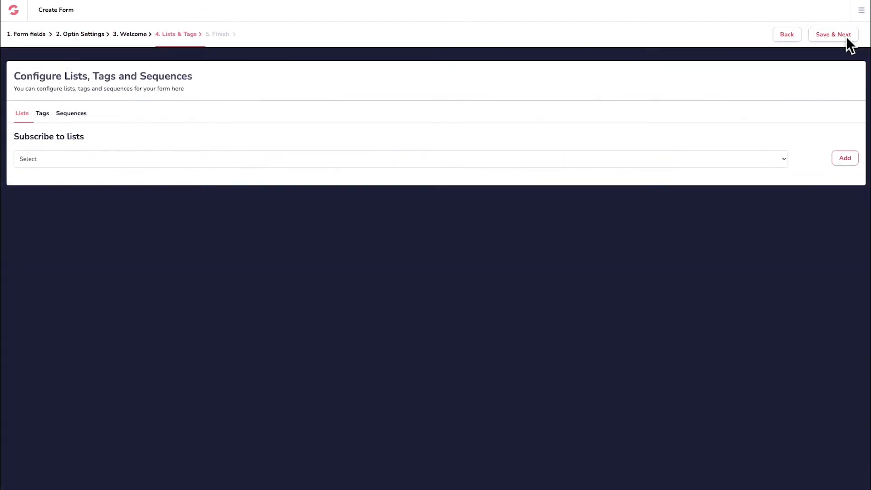
- Subscribe the form's leads to the Funnel 1 Leads list
left_click(45, 157)
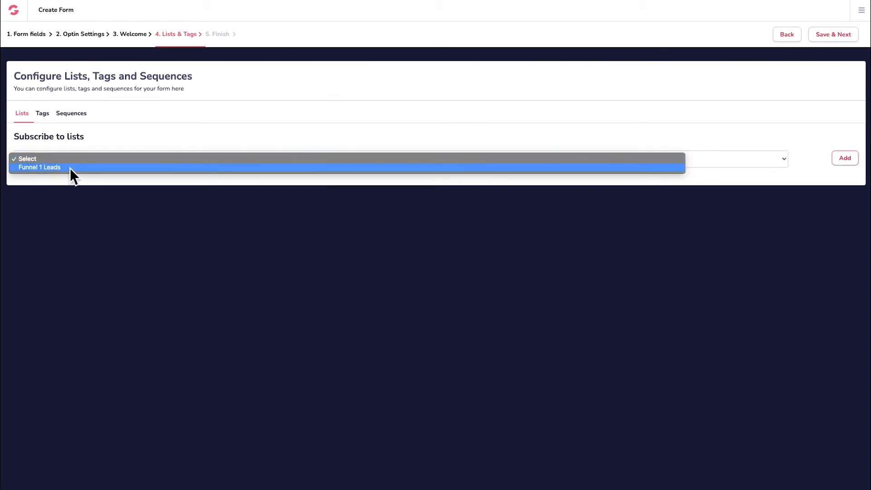
left_click(71, 167)
left_click(852, 163)
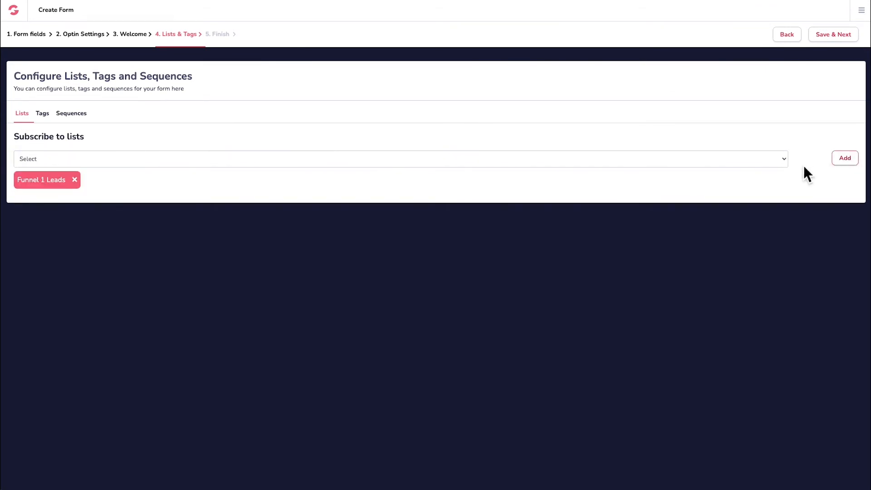
- Assign the New Sub tag from the New Leads category, save the form and select its raw HTML embed code
left_click(42, 115)
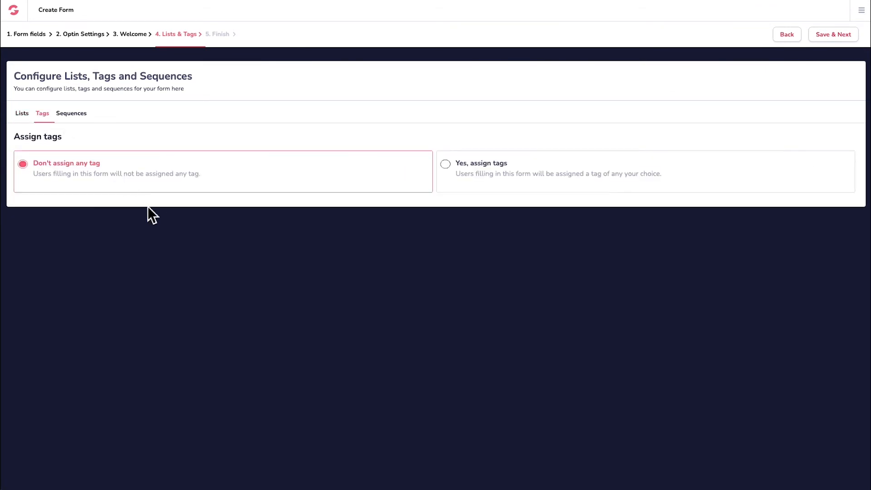
left_click(448, 167)
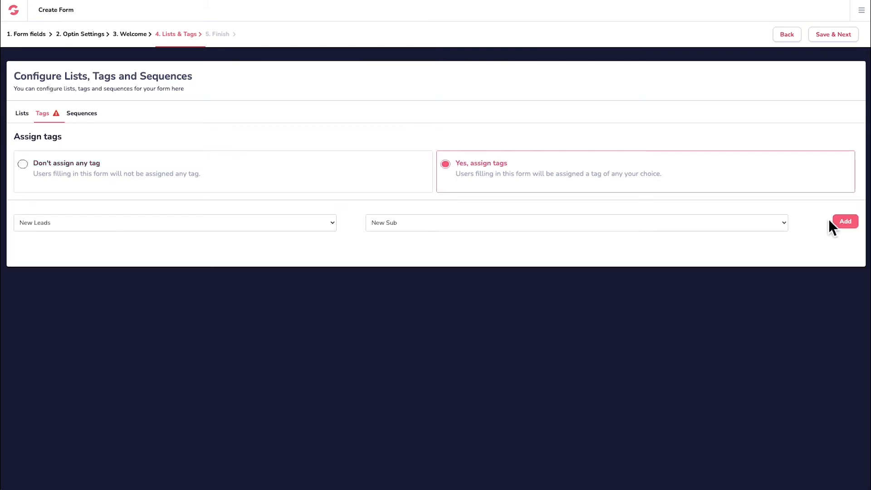
left_click(844, 222)
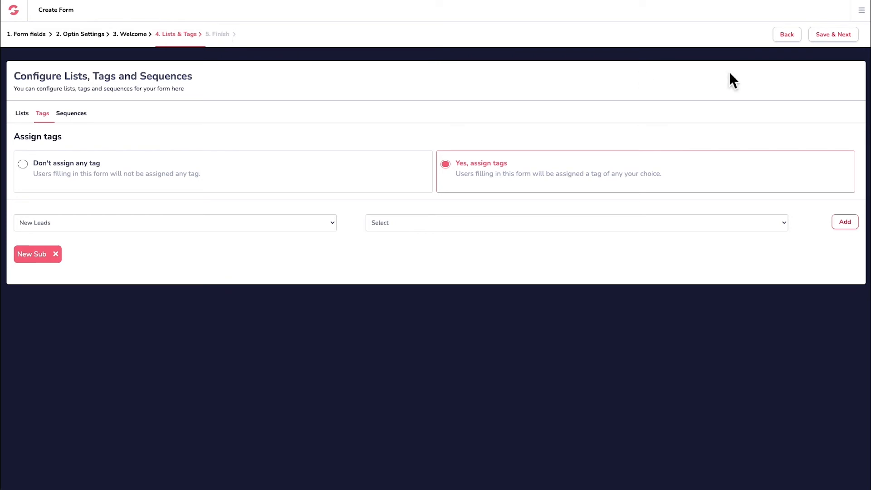
left_click(833, 35)
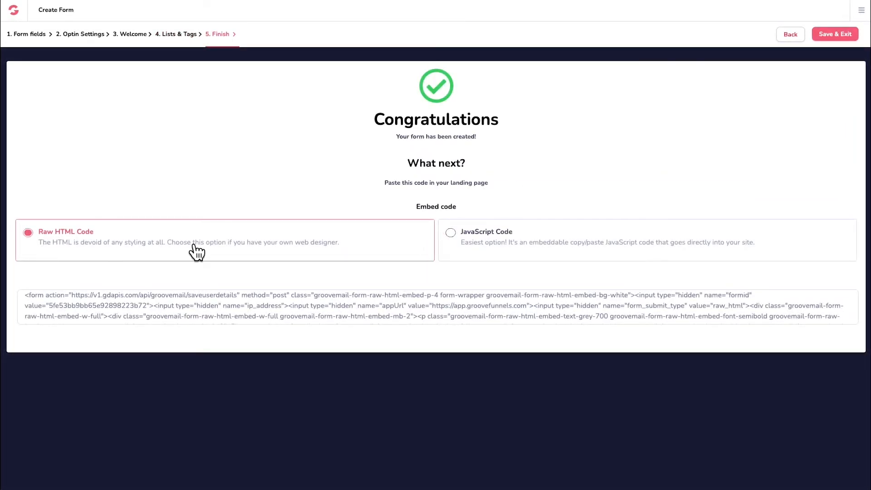
left_click(160, 308)
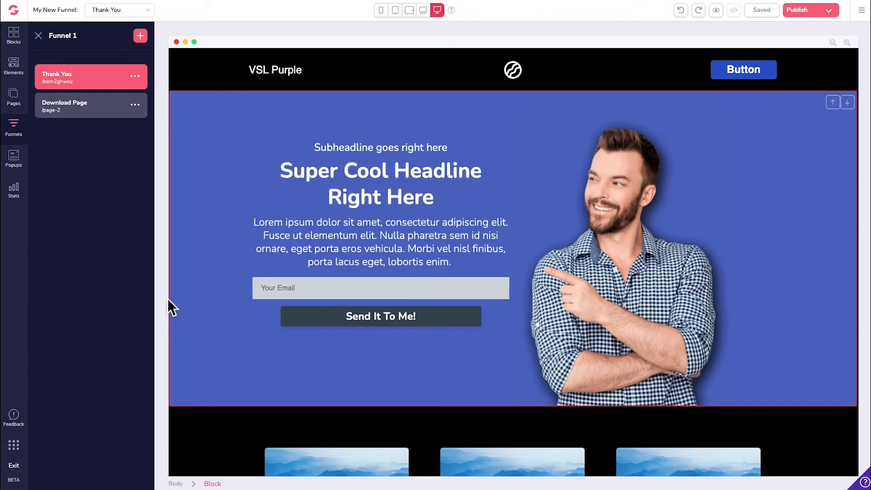
- Open the funnel's VSL Purple page and insert a one-column layout between the video and the Spoiler Alert heading
left_click(17, 105)
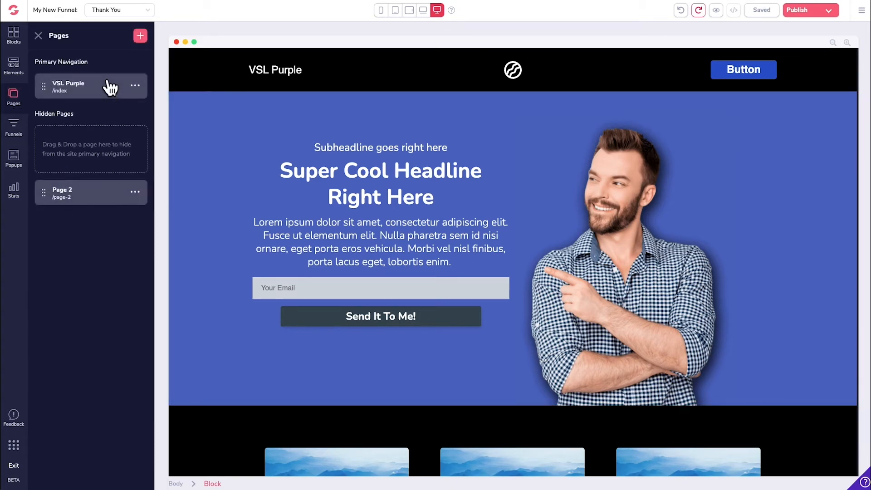
left_click(109, 85)
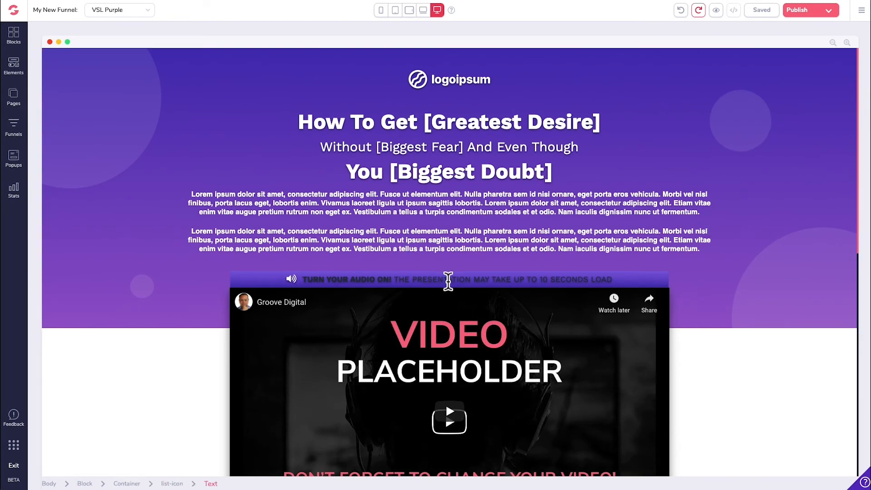
scroll(449, 278, "down", 6)
scroll(448, 276, "down", 3)
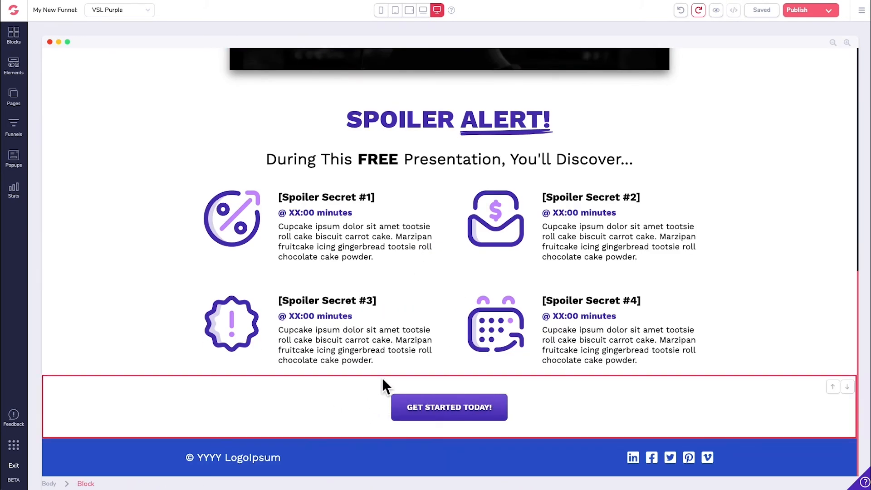
scroll(402, 326, "up", 2)
scroll(399, 341, "up", 3)
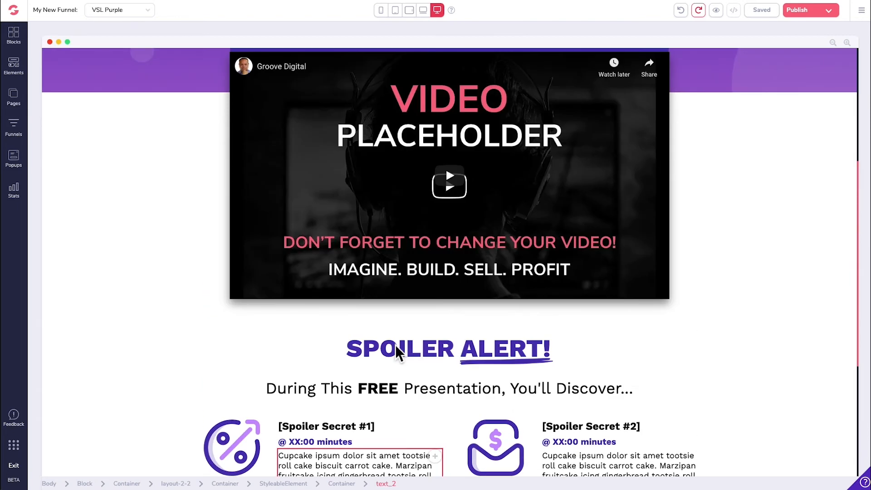
scroll(396, 344, "down", 1)
left_click(21, 74)
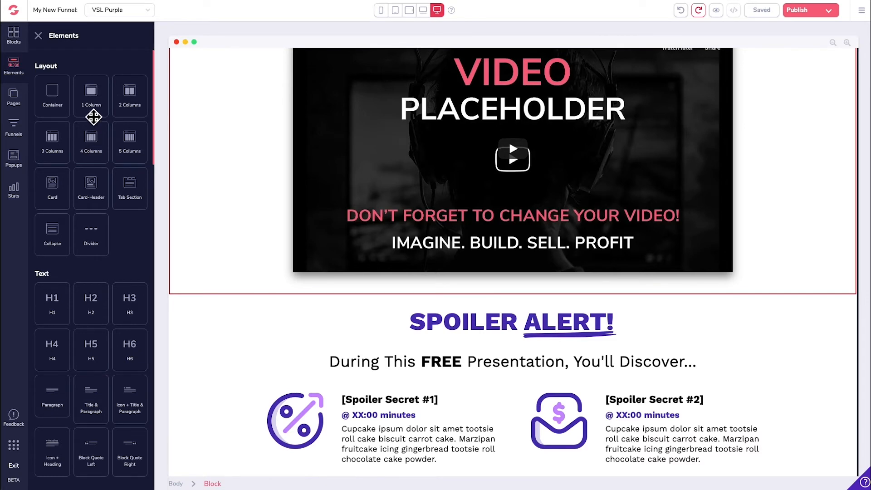
left_click_drag(93, 117, 550, 379)
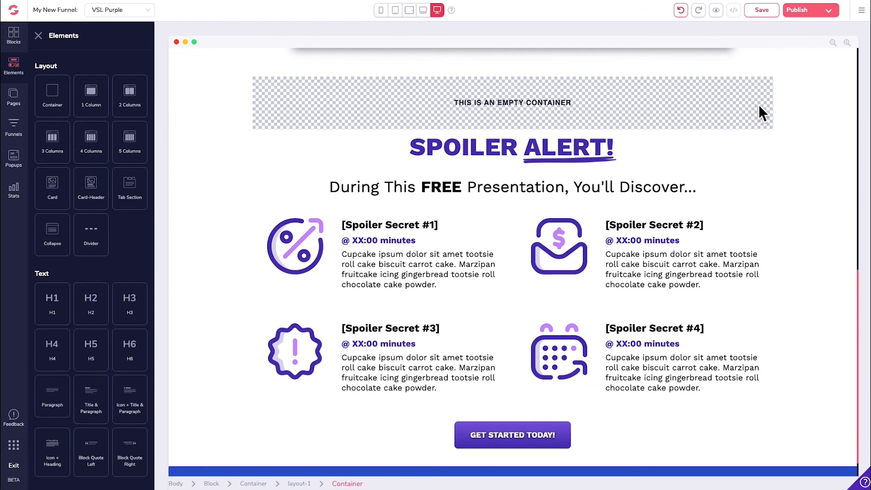
- Move the empty one-column layout to directly above the Get Started Today! button
left_click(758, 105)
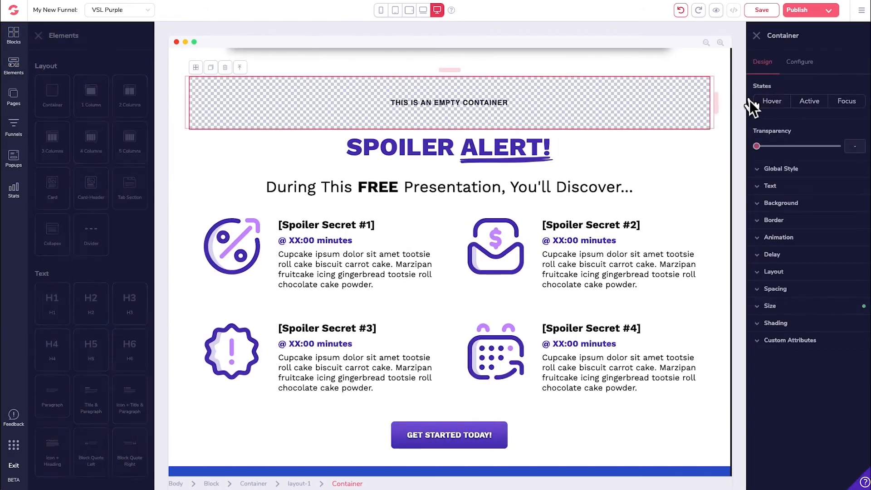
left_click(126, 94)
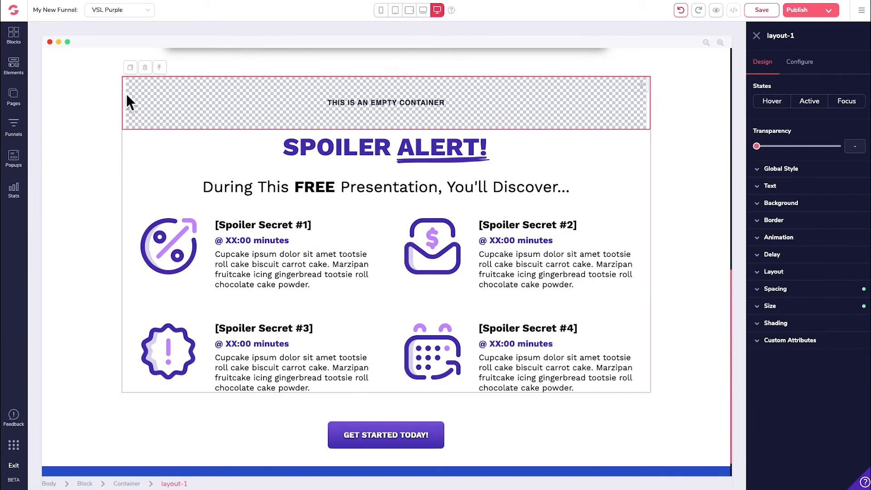
left_click(152, 97)
left_click(640, 118)
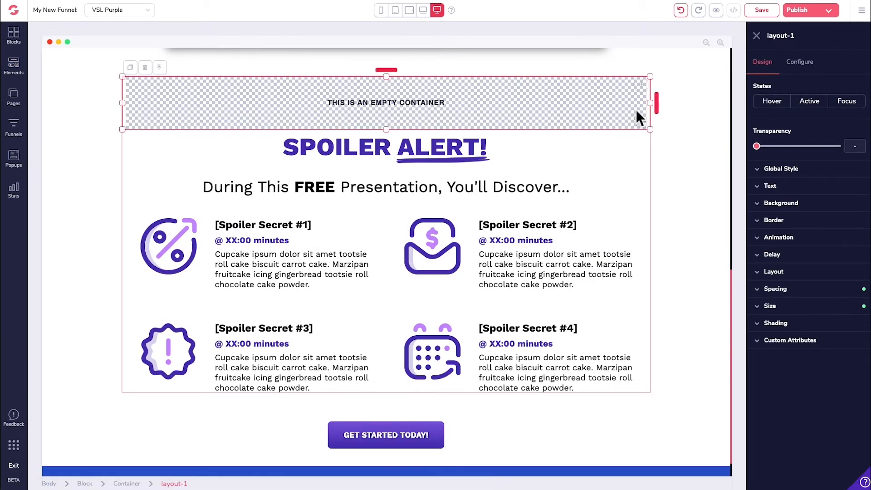
left_click_drag(648, 87, 508, 349)
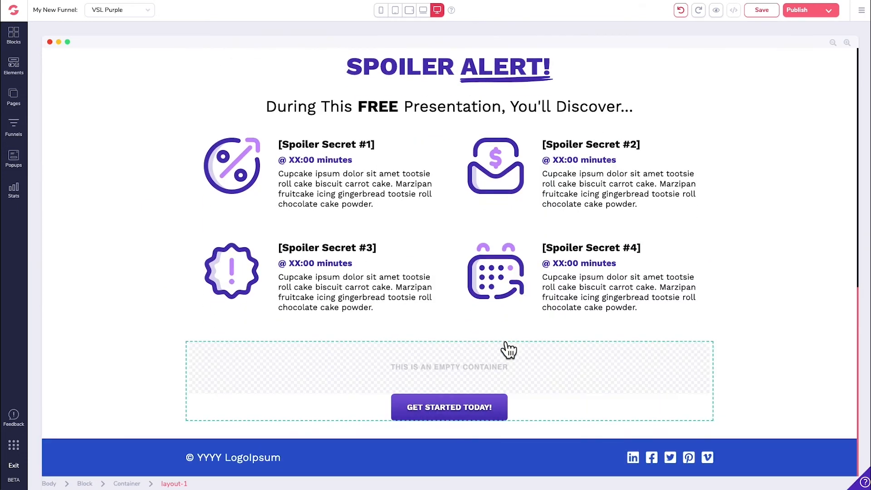
- Set the bottom margin of the one-column layout above the Get Started Today! button to 2rem
left_click(452, 375)
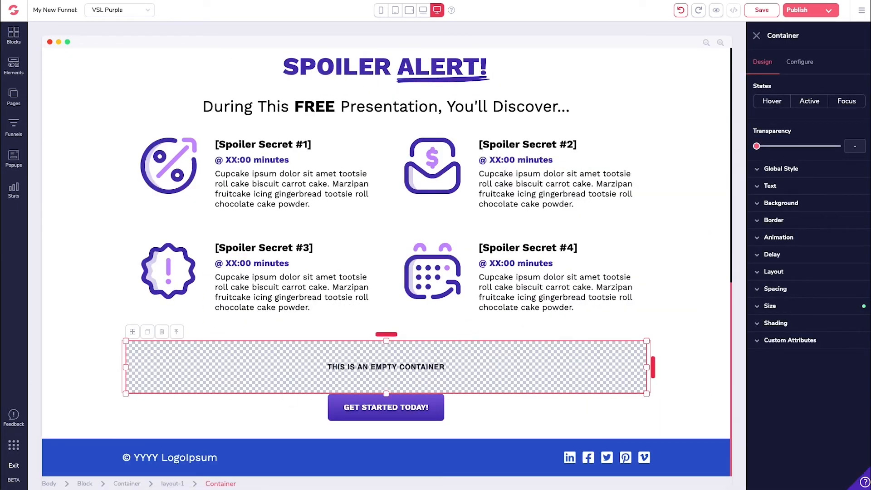
left_click(176, 332)
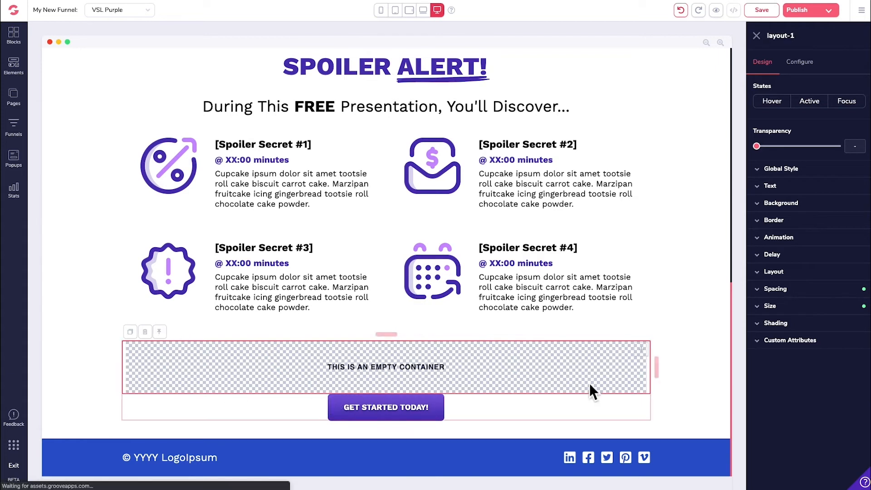
left_click(808, 291)
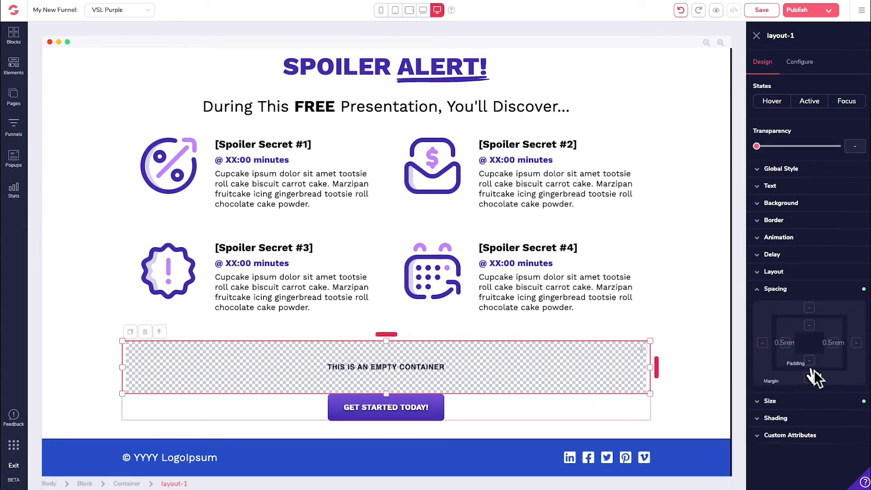
left_click(809, 380)
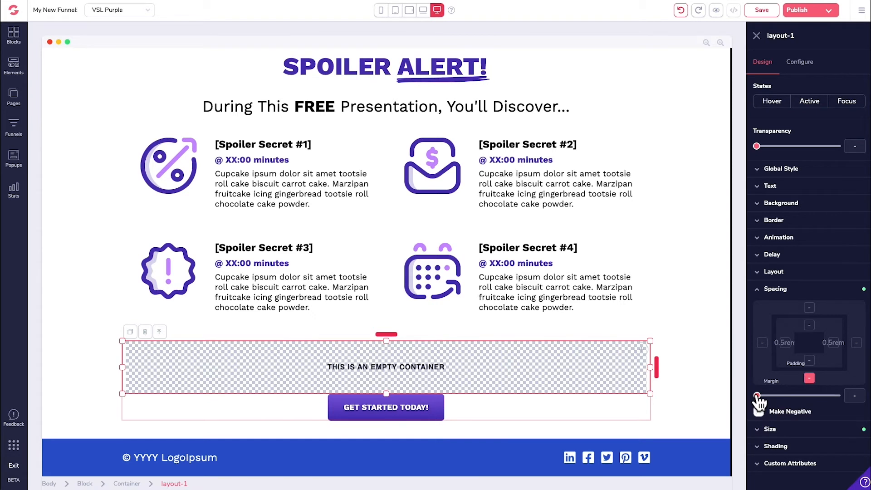
left_click_drag(756, 395, 790, 396)
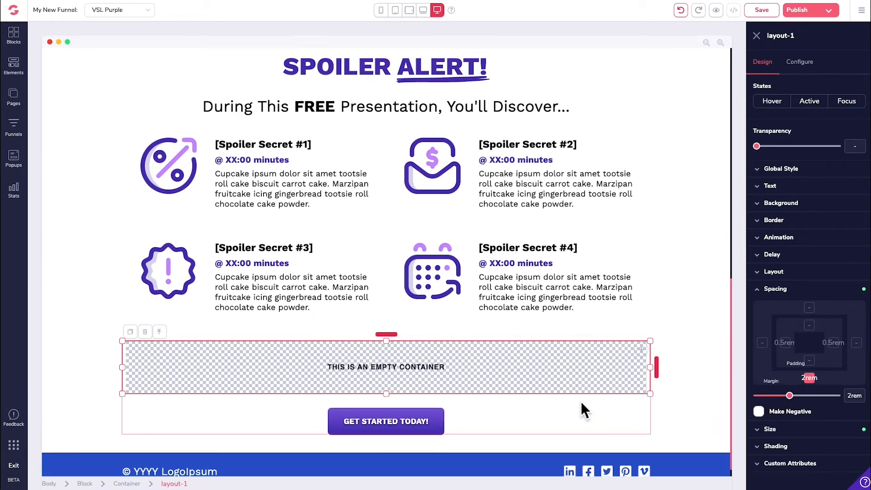
- Undo the bottom margin change, keeping the empty one-column layout above the Get Started Today! button
left_click(681, 10)
left_click(680, 10)
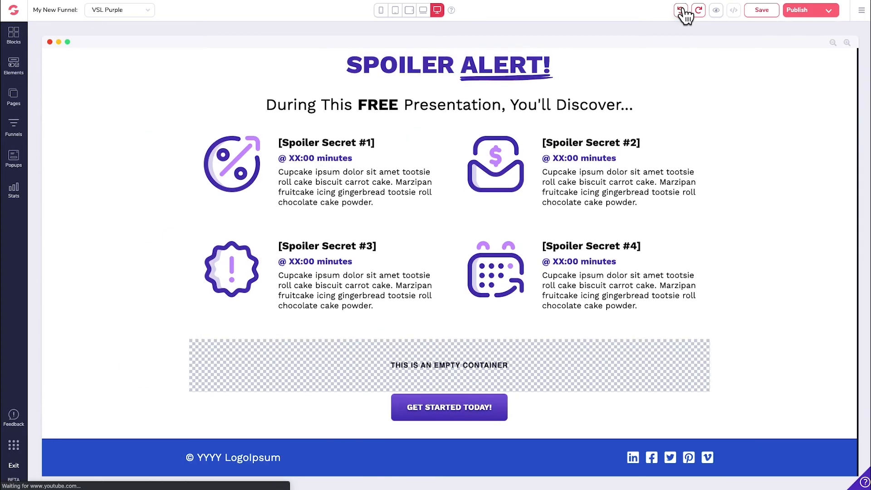
left_click(682, 12)
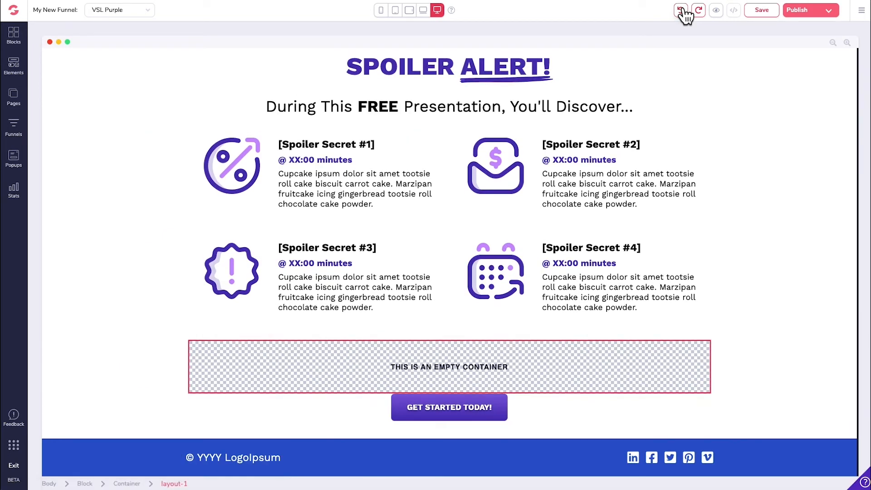
left_click(682, 12)
left_click(699, 10)
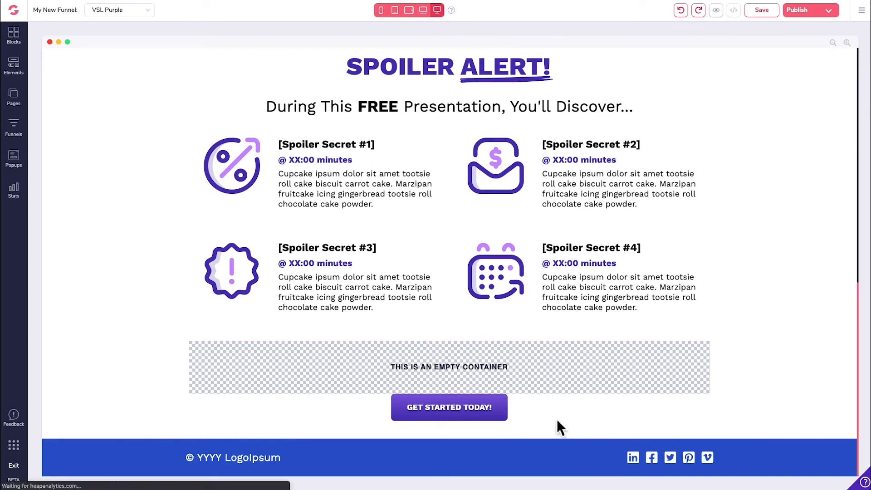
- Set the bottom margin of the empty one-column layout above the Get Started Today! button to 1.5rem
left_click(576, 366)
left_click(177, 334)
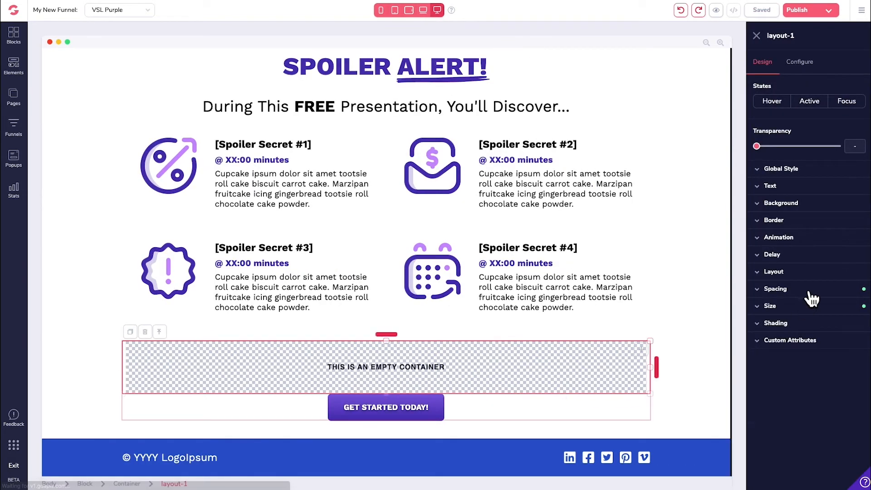
left_click(807, 290)
left_click(809, 378)
left_click_drag(757, 395, 782, 397)
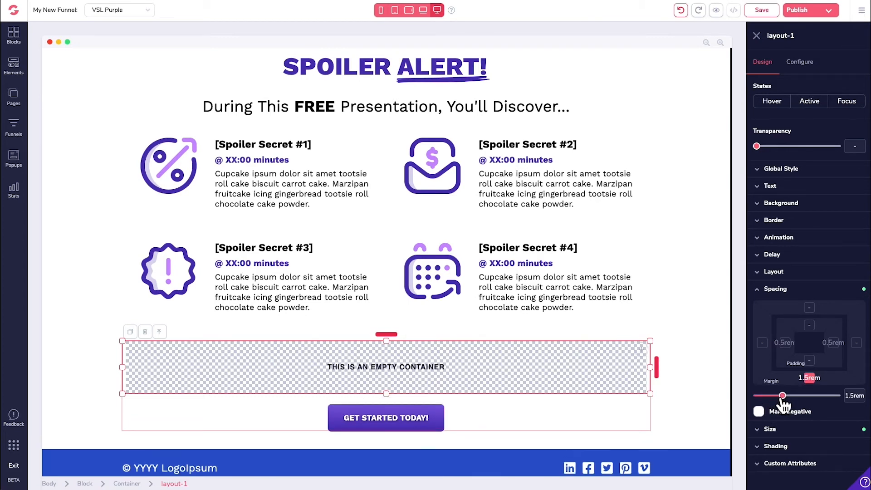
- Add a Code Embed element inside the empty container above the Get Started Today! button
left_click(576, 365)
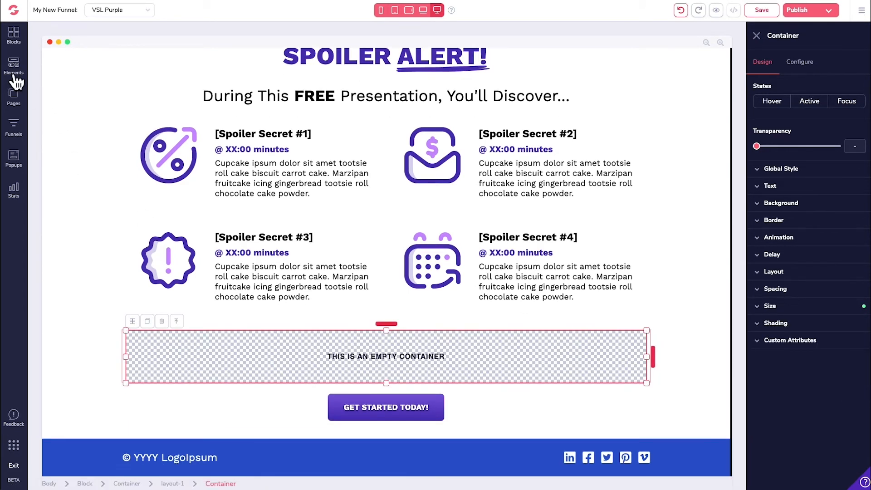
left_click(15, 78)
key("ctrl+f")
type("code")
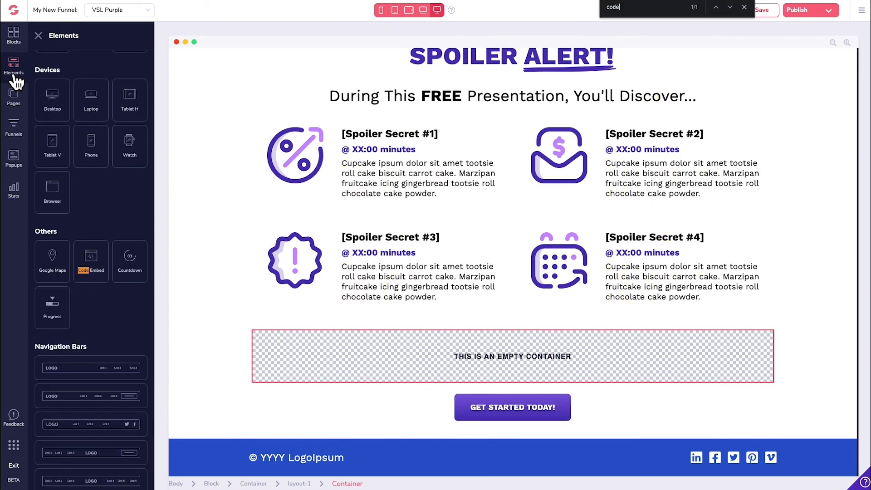
left_click_drag(106, 266, 549, 372)
double_click(535, 364)
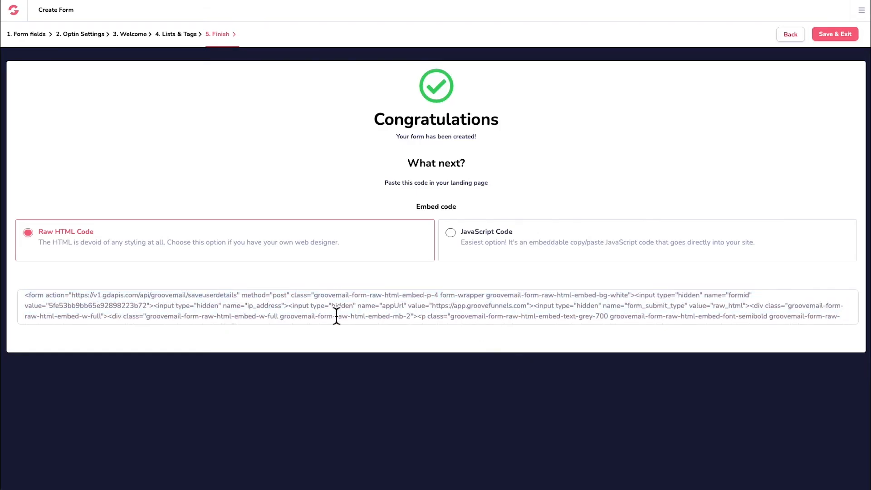
- Copy the form's raw HTML code from GrooveMail and save it as the source code of the page's embed element
left_click(337, 317)
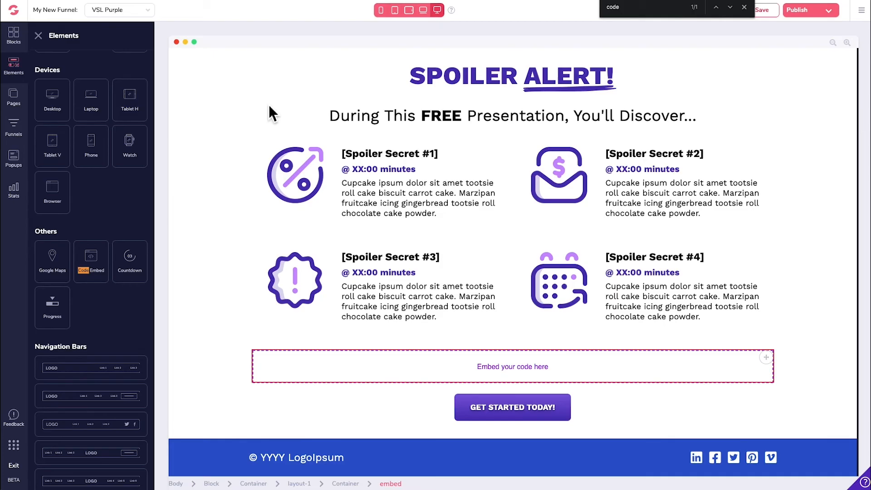
left_click(271, 113)
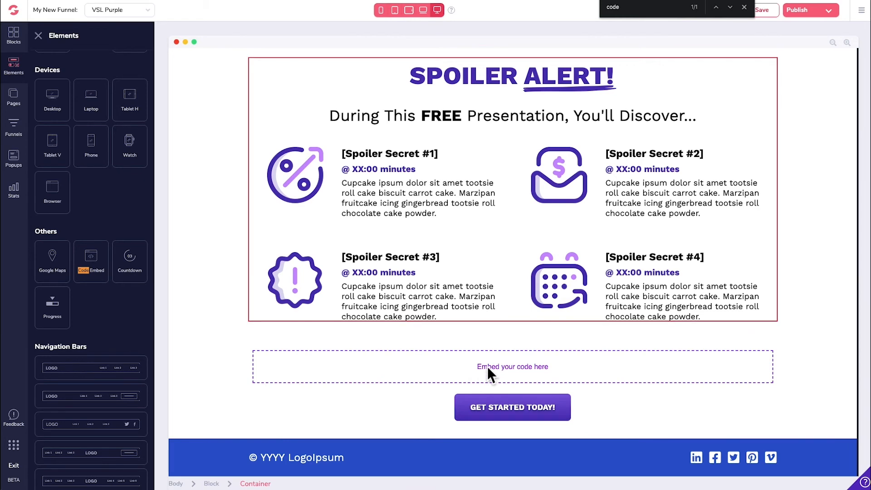
left_click(522, 369)
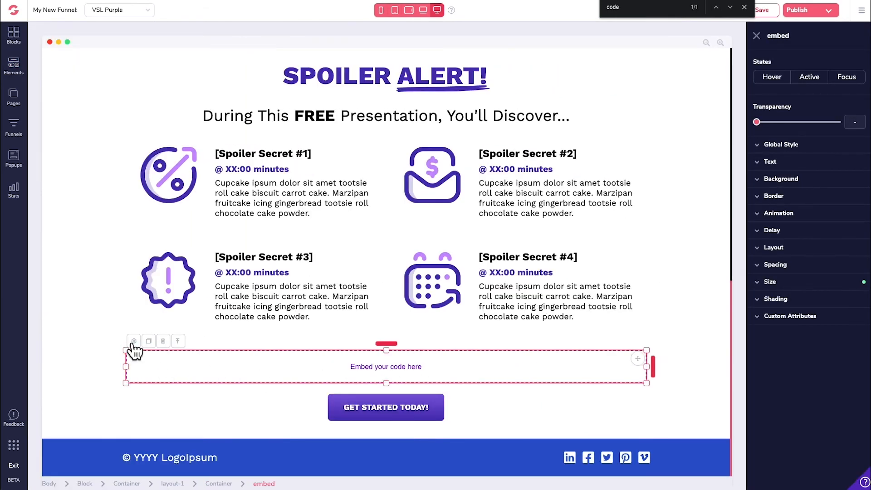
left_click(134, 344)
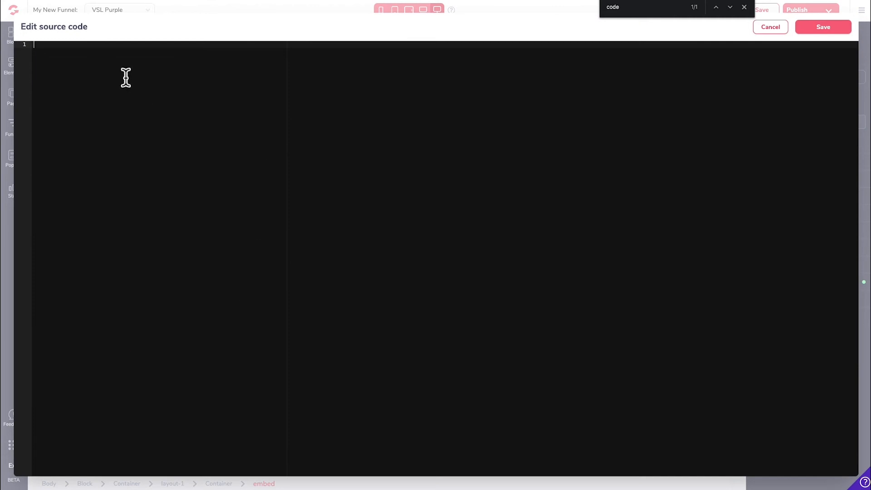
key("ctrl+v")
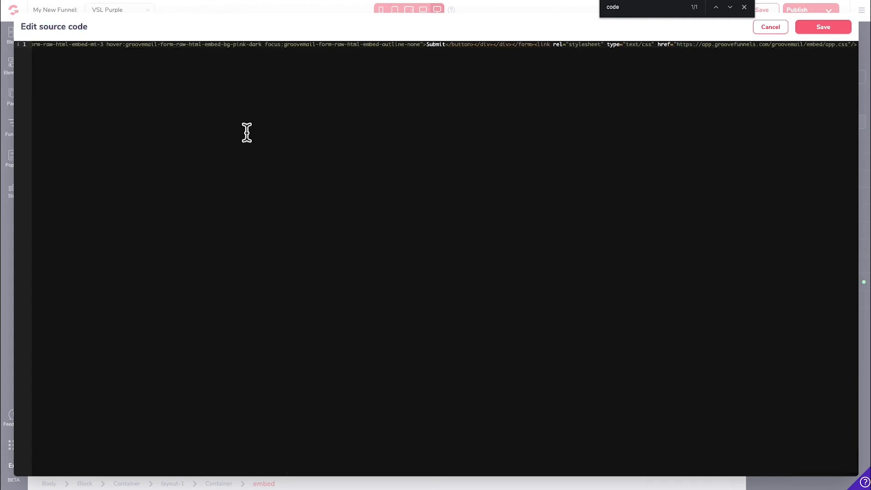
left_click(823, 28)
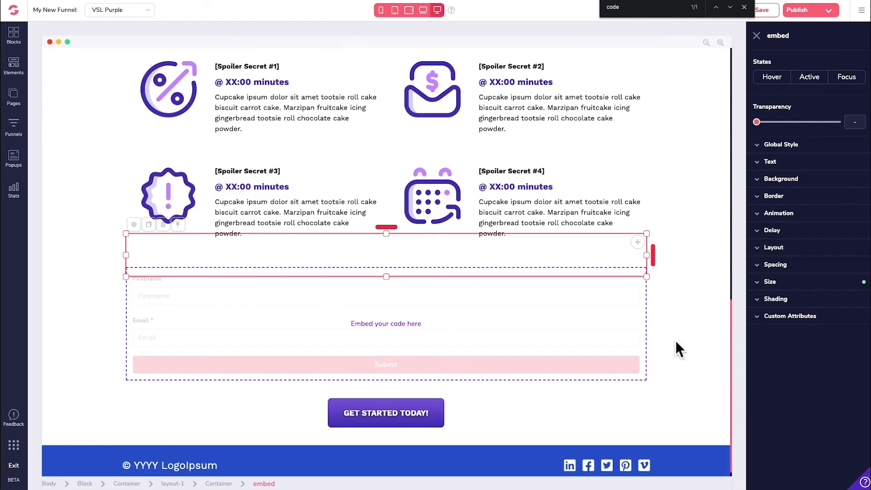
left_click(744, 7)
- Preview the page and check how the embedded opt-in form looks below the spoiler secrets
left_click(663, 303)
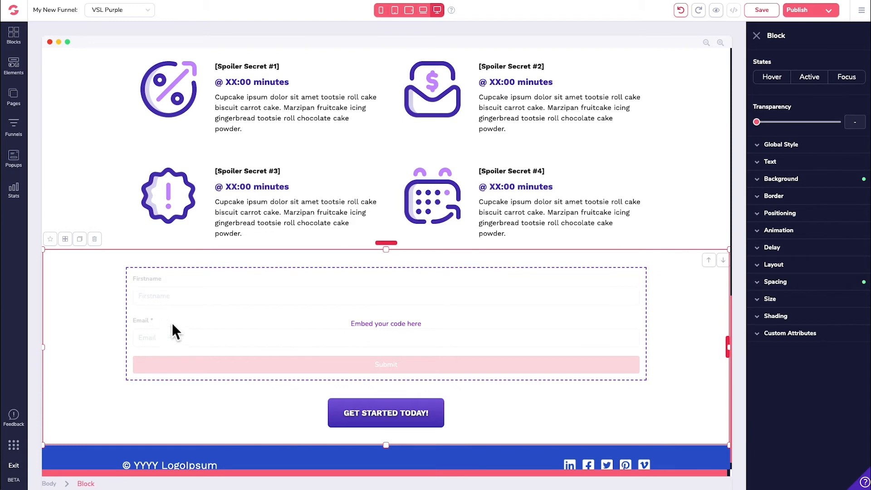
left_click(717, 12)
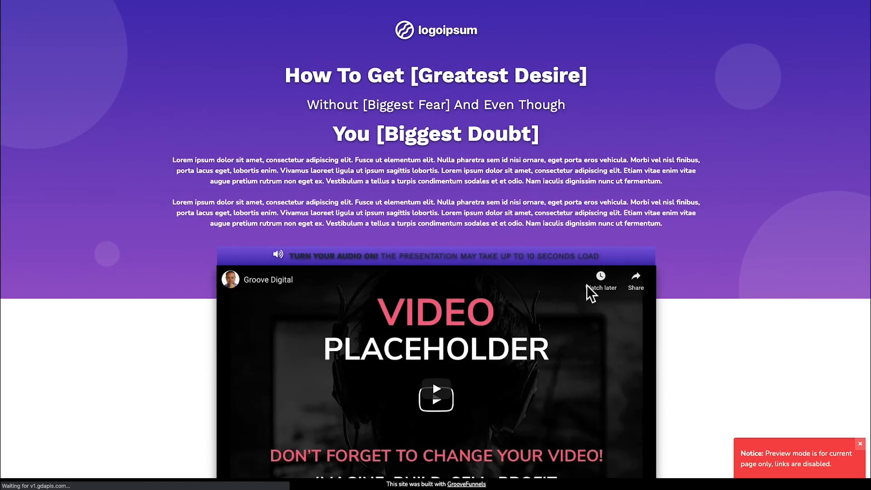
scroll(587, 285, "down", 12)
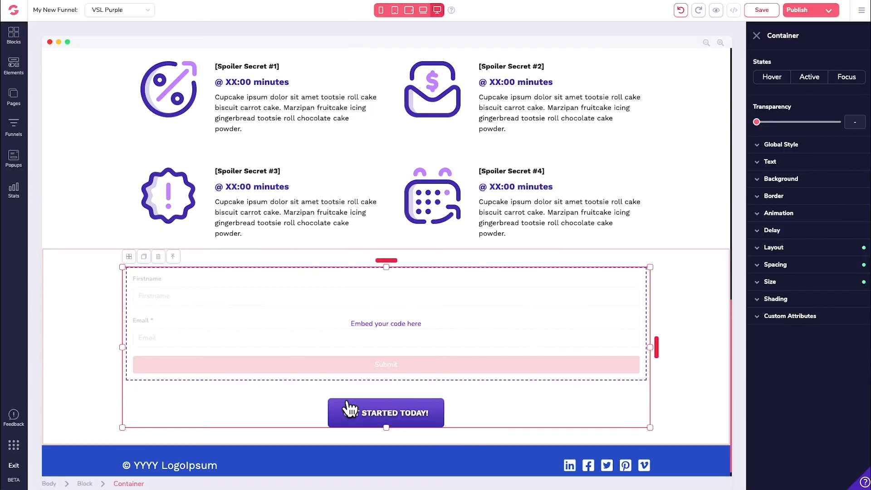
- Delete the Get Started Today! button below the embedded form and save the page
left_click(349, 411)
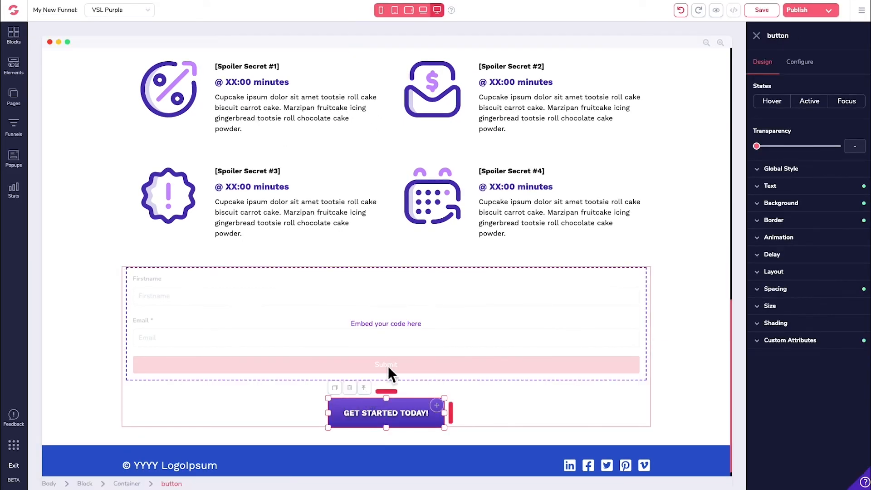
left_click(349, 388)
left_click(455, 259)
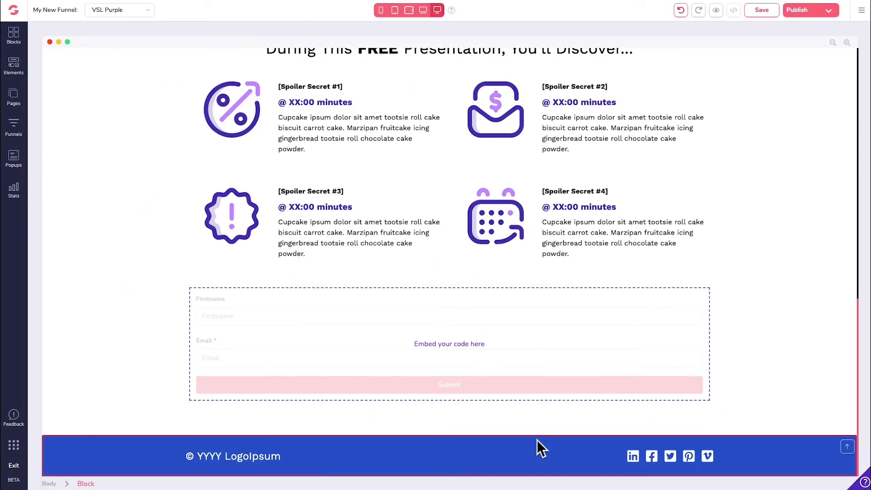
left_click(769, 15)
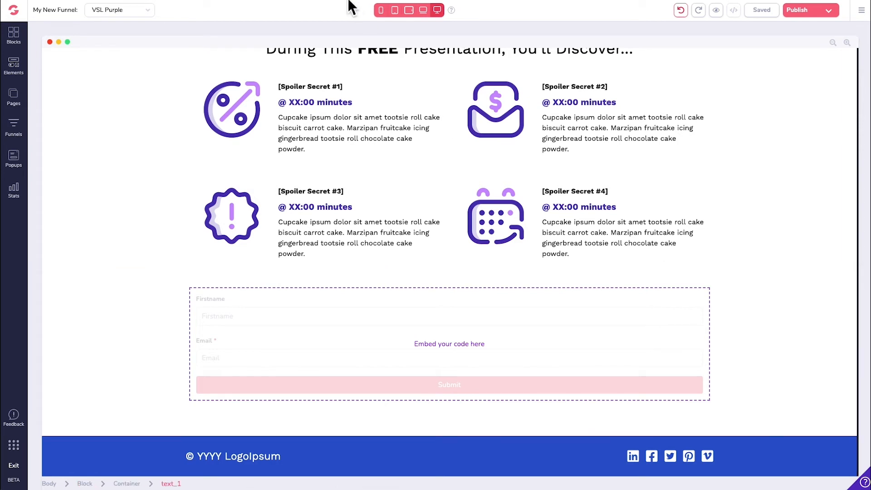
- Change the Download Page's URL to rtyujn623 in its page settings and apply the change
left_click(107, 111)
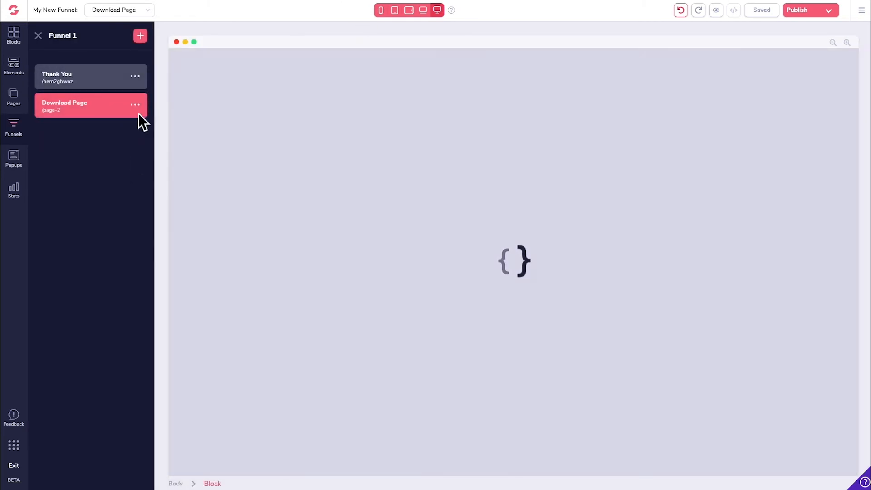
left_click(136, 106)
left_click(74, 131)
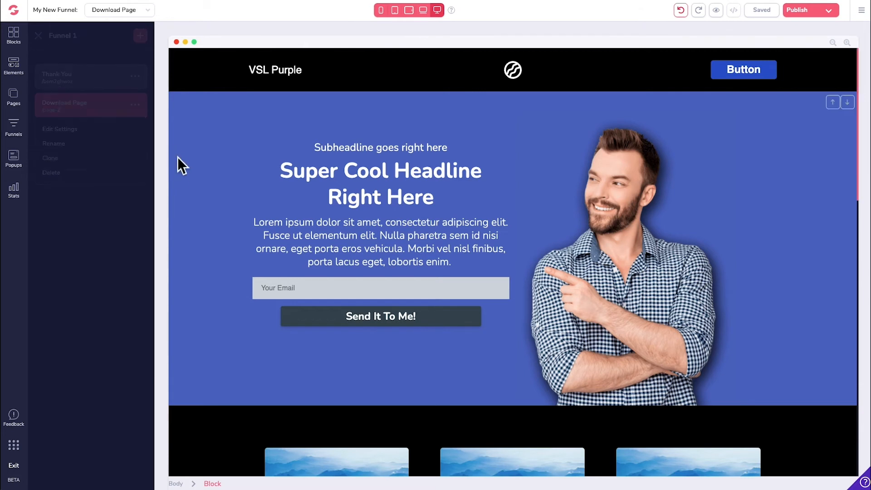
triple_click(100, 126)
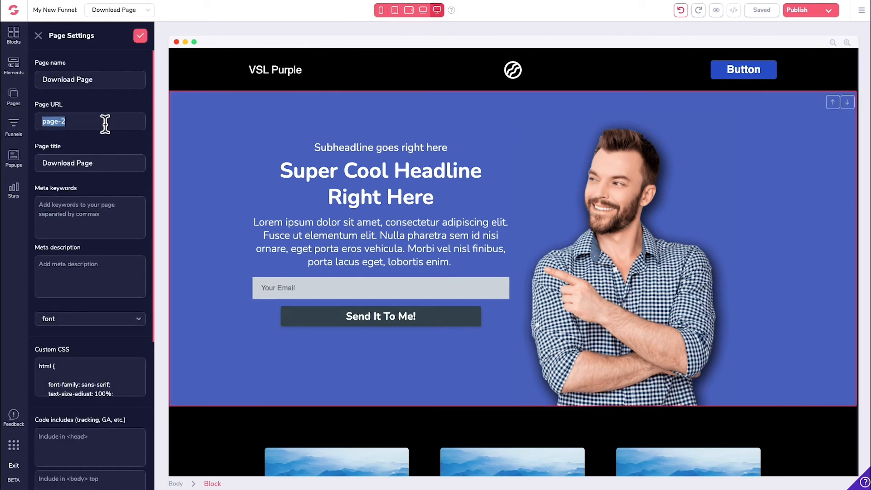
type("aiddh23dad")
triple_click(124, 116)
type("rtyujn623")
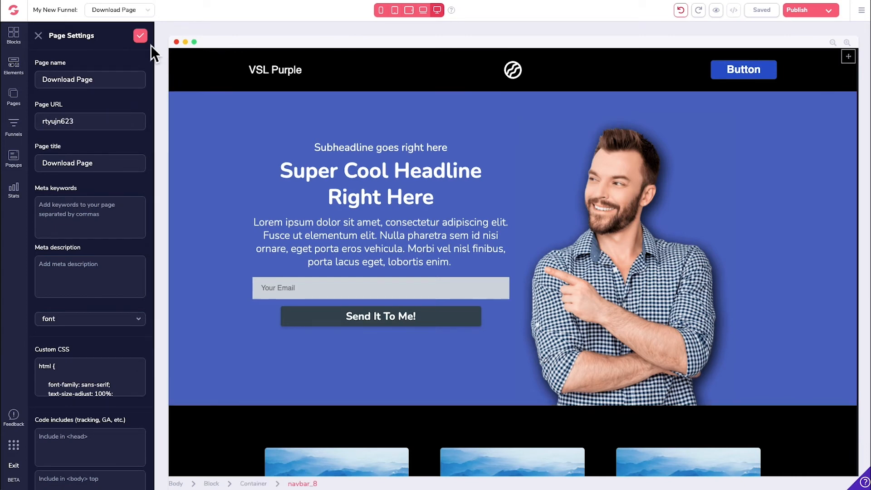
left_click(140, 37)
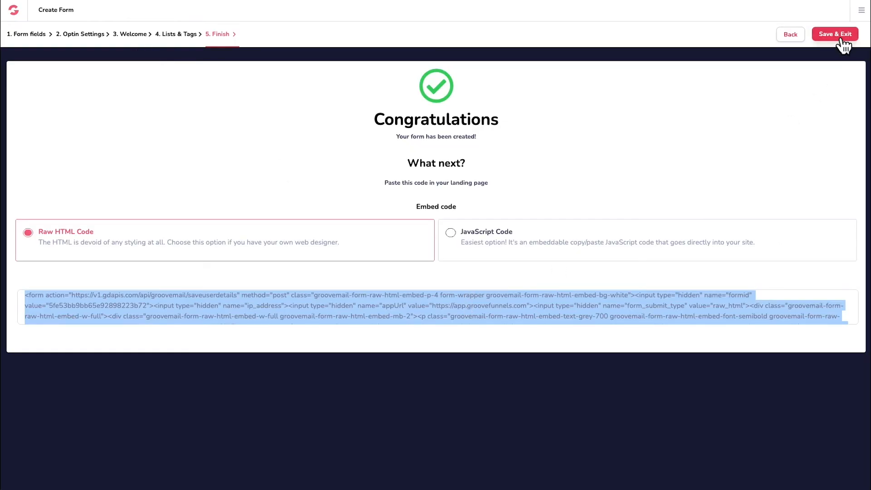
- Save and exit the opt-in form in GrooveMail and open the automations list
left_click(843, 34)
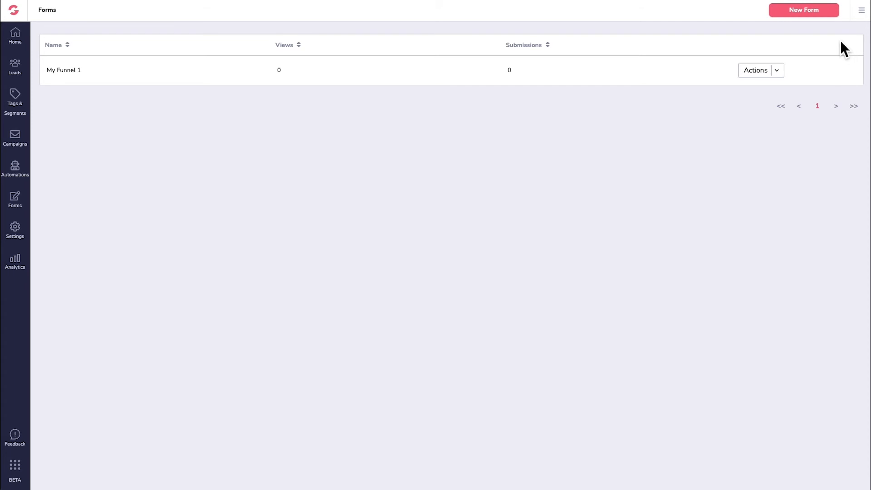
left_click(25, 180)
left_click(58, 64)
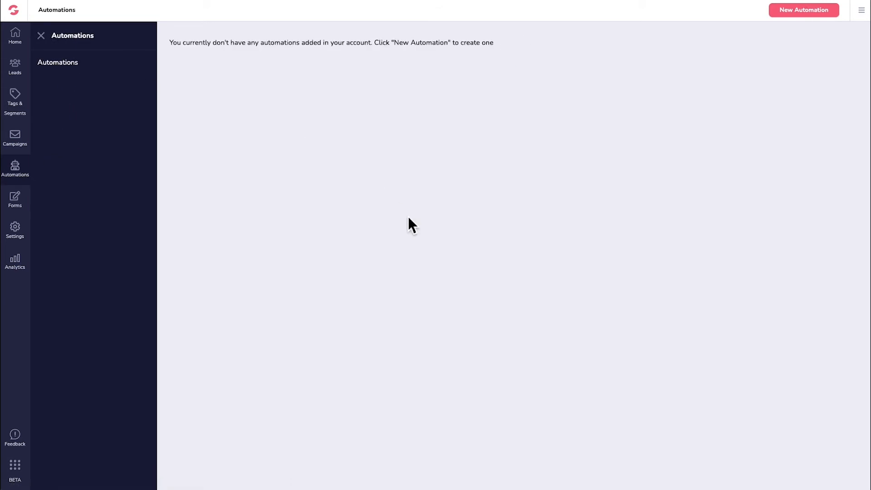
left_click(839, 12)
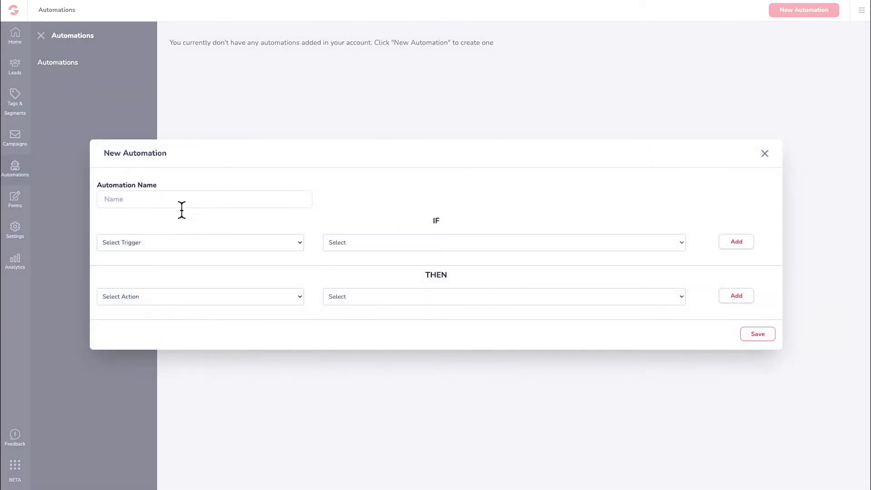
type("LM Delivery")
left_click(214, 240)
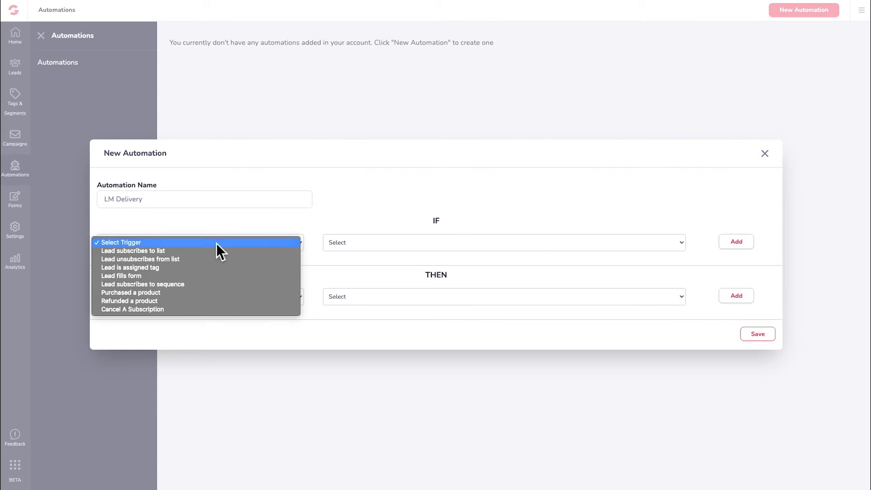
left_click(227, 267)
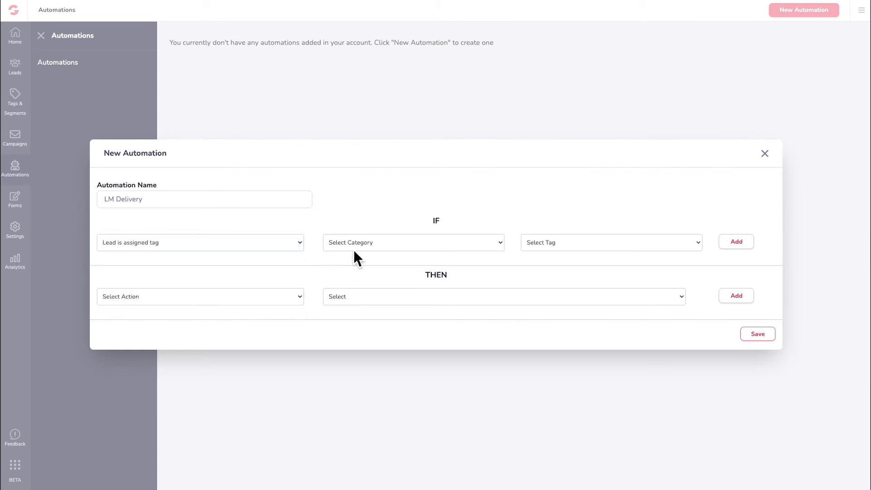
left_click(354, 247)
left_click(368, 251)
left_click(561, 247)
left_click(570, 250)
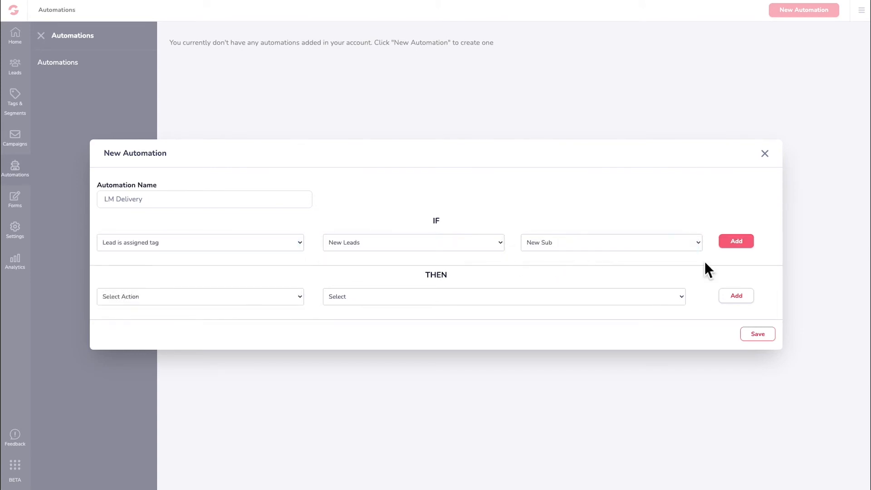
left_click(737, 242)
left_click(295, 307)
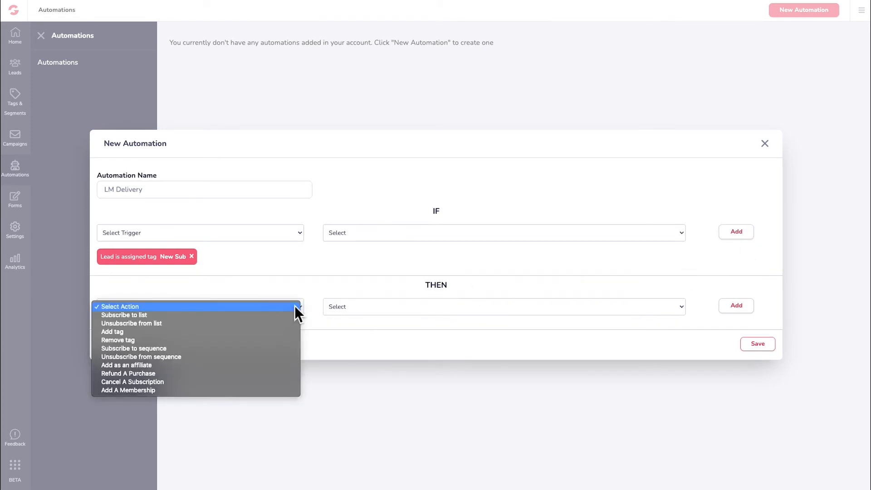
left_click(289, 350)
left_click(392, 307)
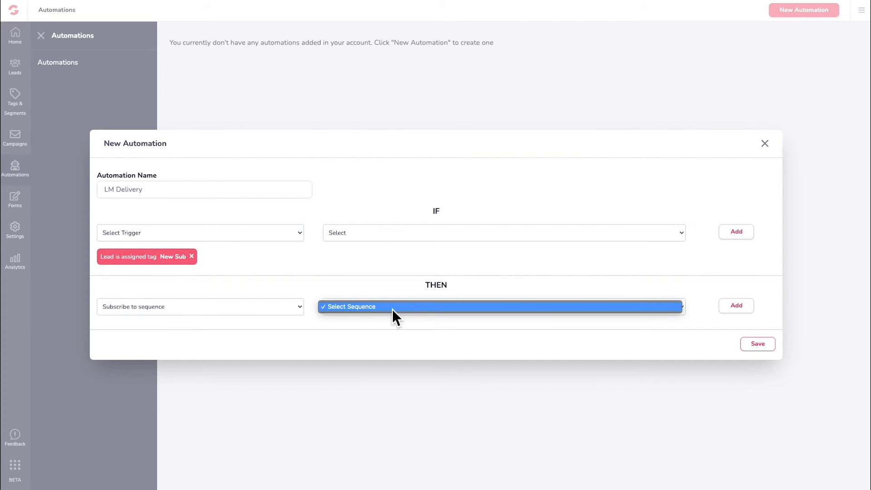
left_click(765, 144)
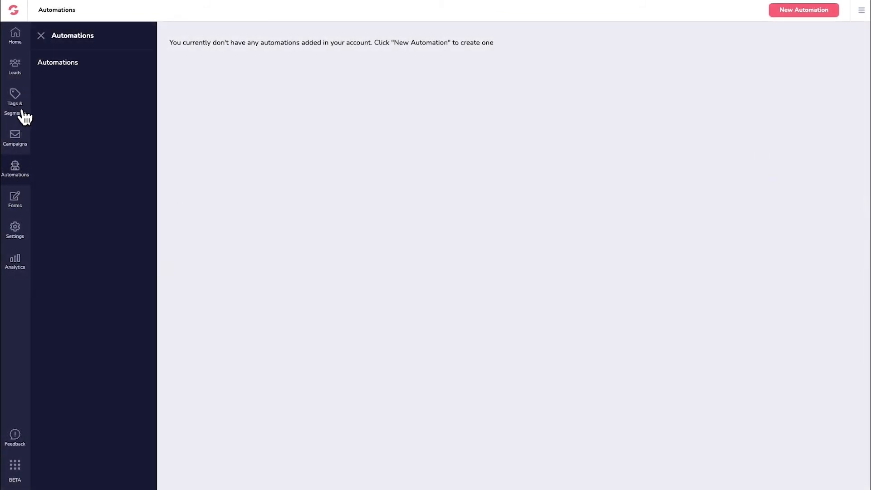
- Create a new campaign sequence named "LM delivery sequence" with the description "LM delivery sequence - eBook"
left_click(21, 139)
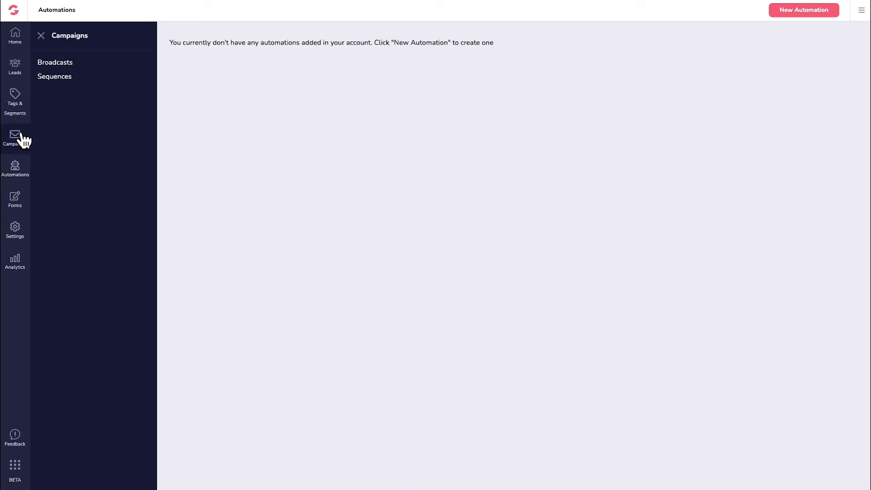
left_click(78, 77)
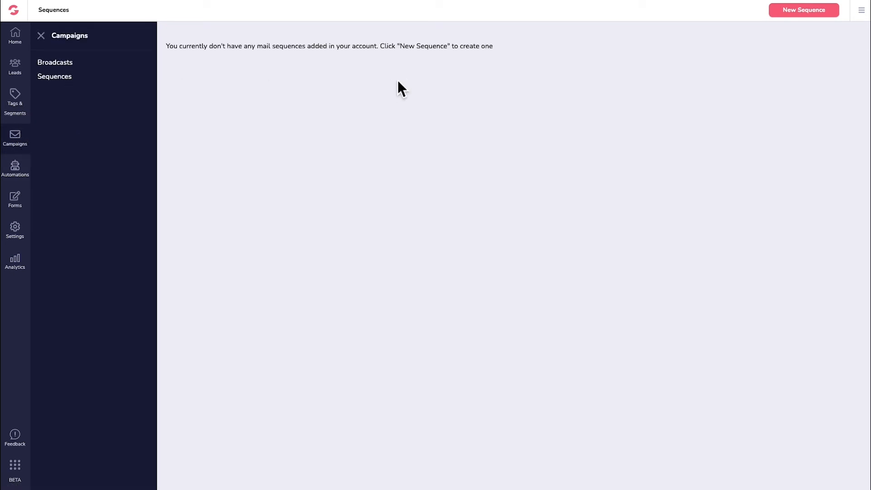
left_click(826, 13)
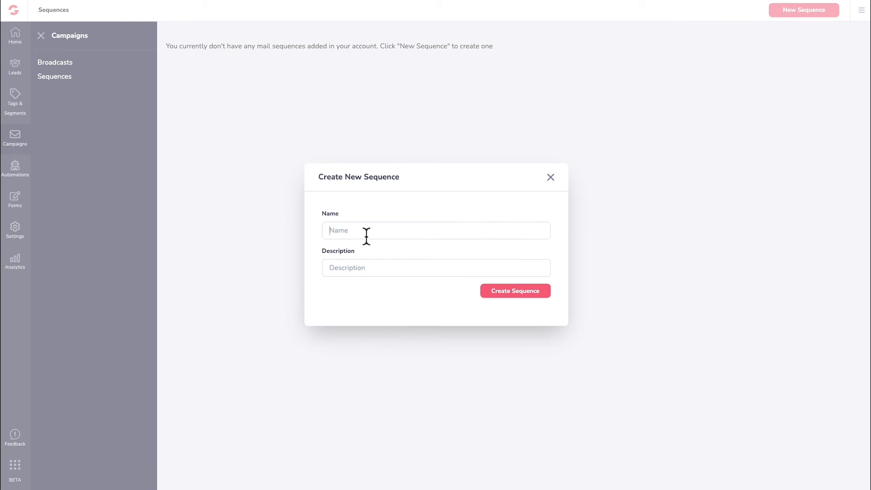
type("LM delivery sequence")
key("ctrl+a")
key("ctrl+c")
left_click(385, 269)
key("ctrl+v")
type("- ")
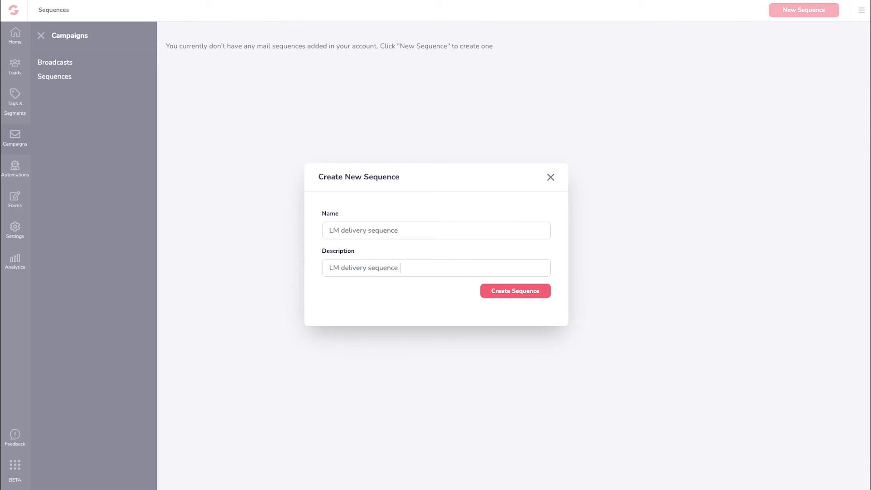
type("eBook")
left_click(537, 291)
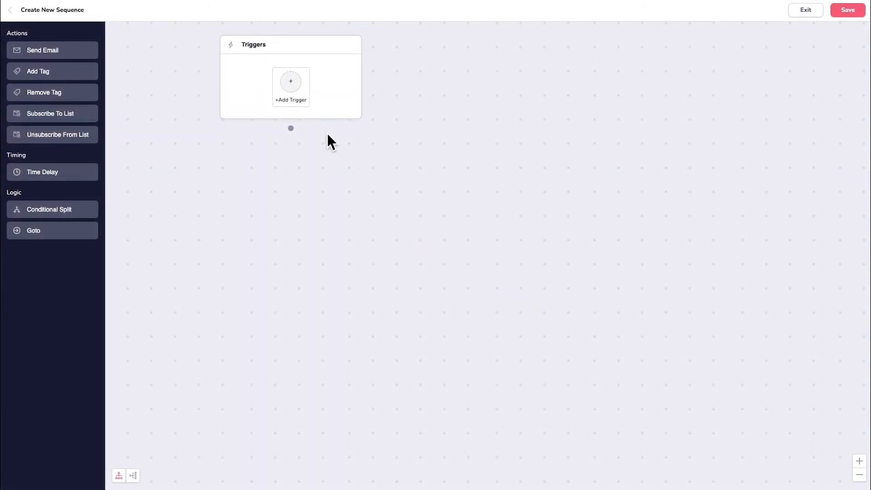
- Add starting triggers for leads assigned the New Sub tag and leads subscribing to the Funnel 1 Leads list
left_click(295, 86)
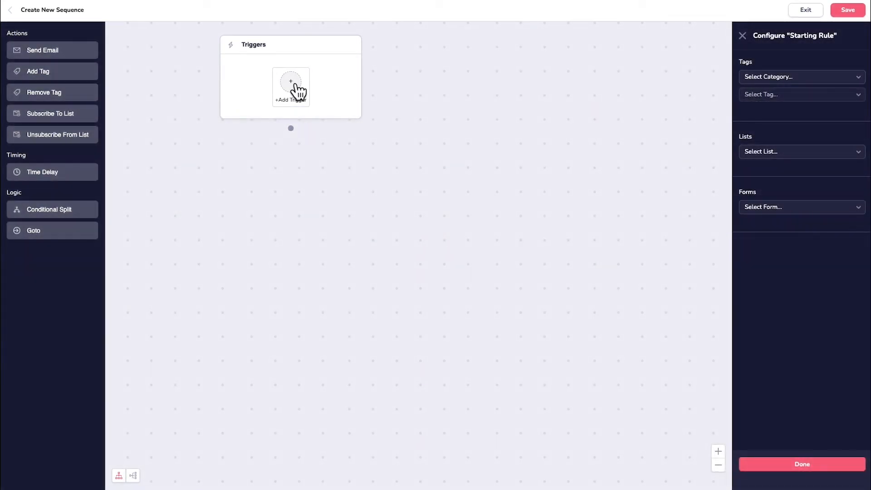
left_click(779, 82)
left_click(780, 88)
left_click(814, 94)
left_click(802, 104)
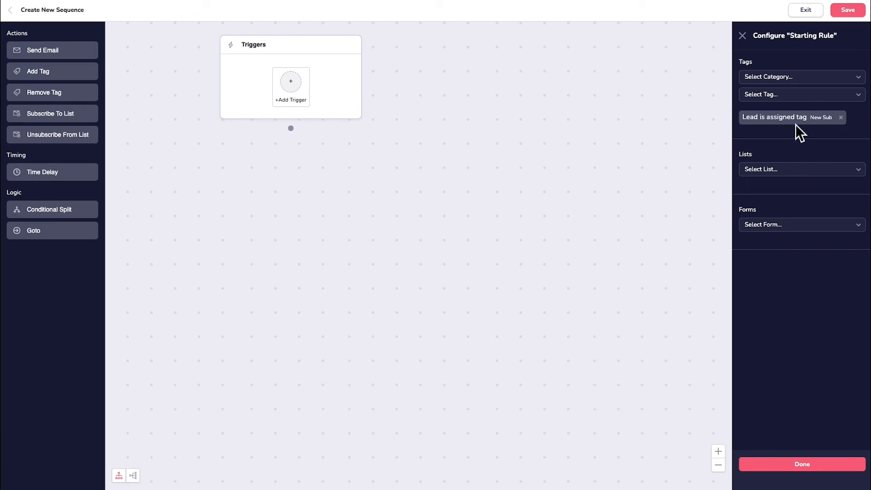
left_click(816, 170)
left_click(802, 178)
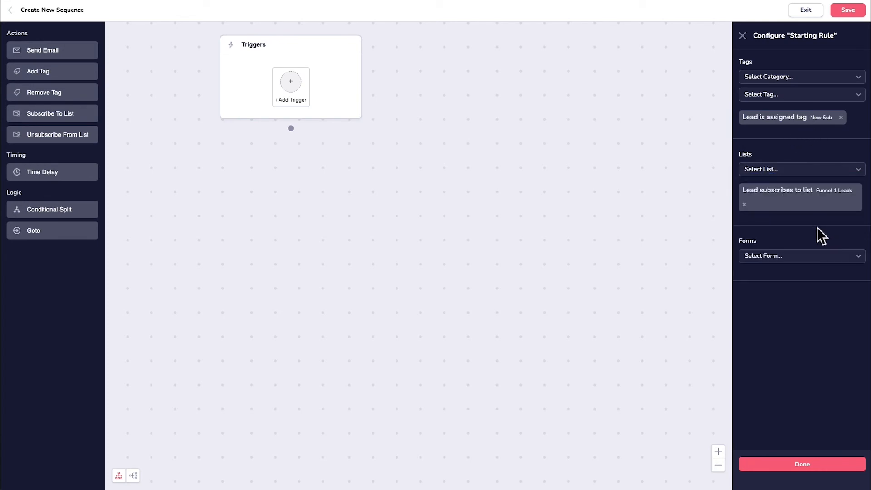
left_click(810, 256)
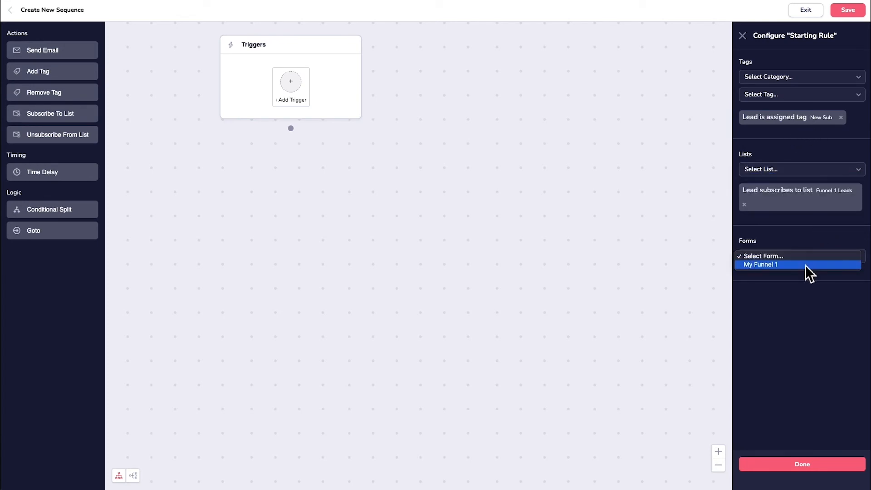
left_click(805, 265)
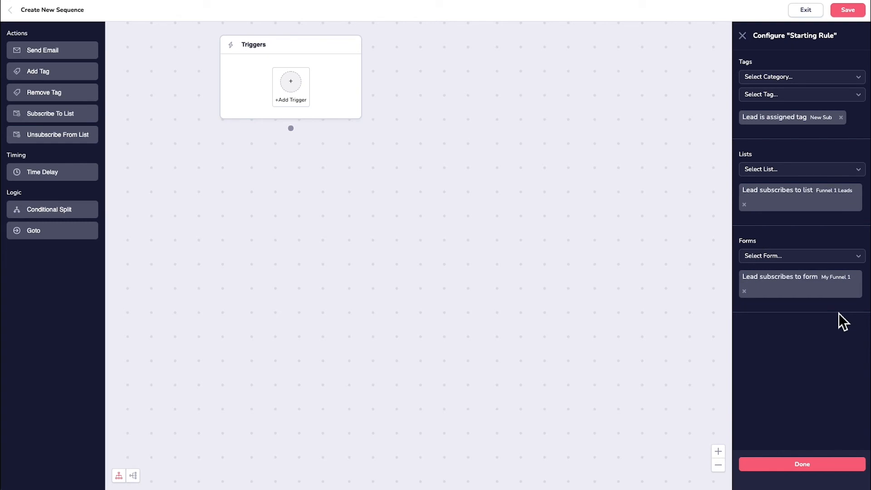
left_click(744, 291)
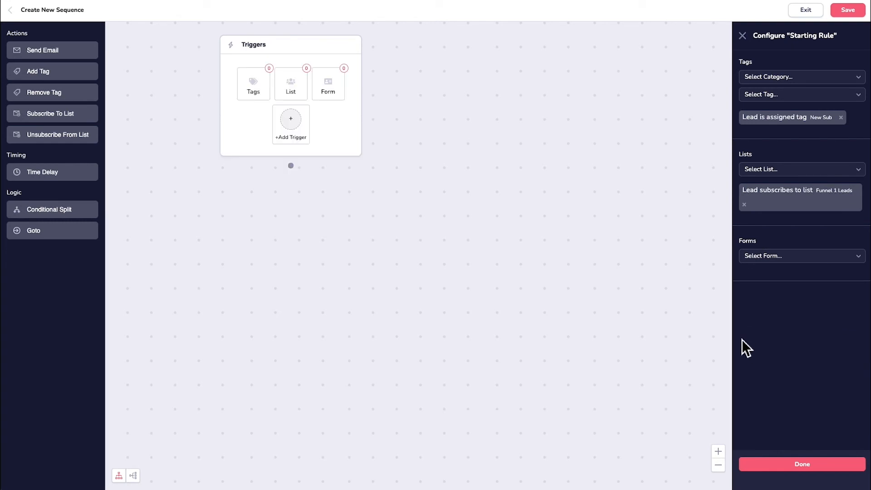
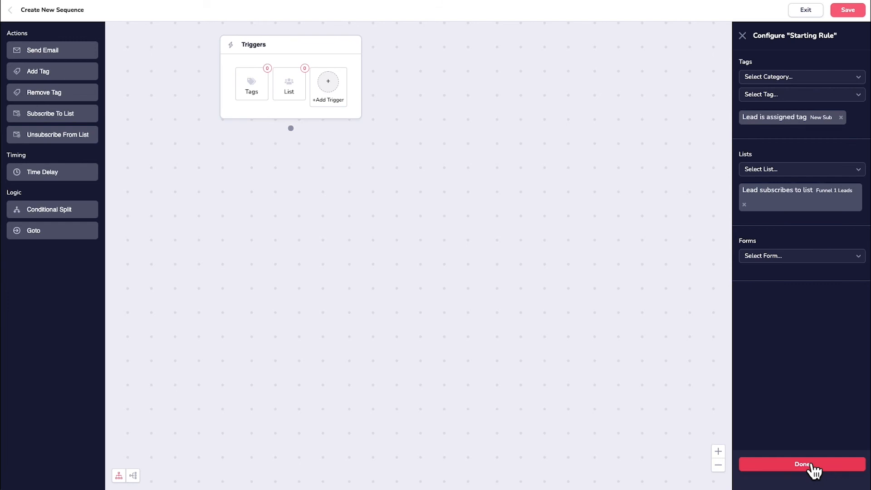
- Apply the starting rule and delete the empty Form trigger from the Triggers block
left_click(815, 470)
left_click(346, 76)
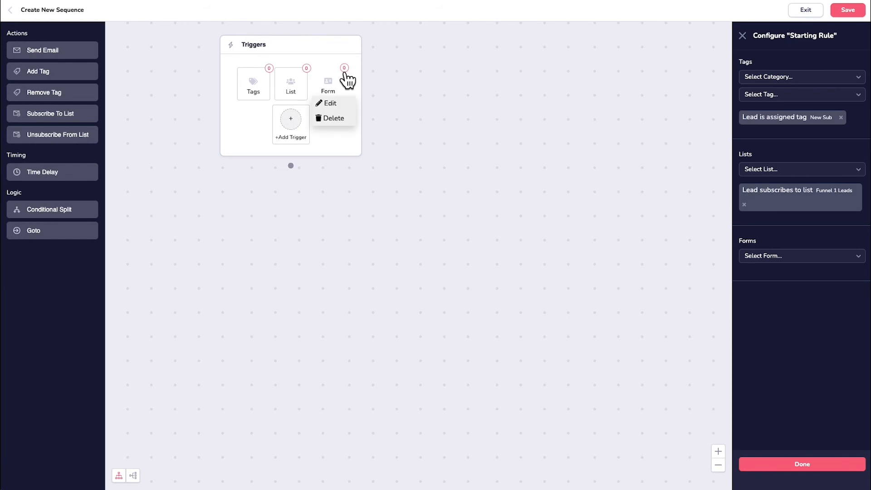
left_click(333, 119)
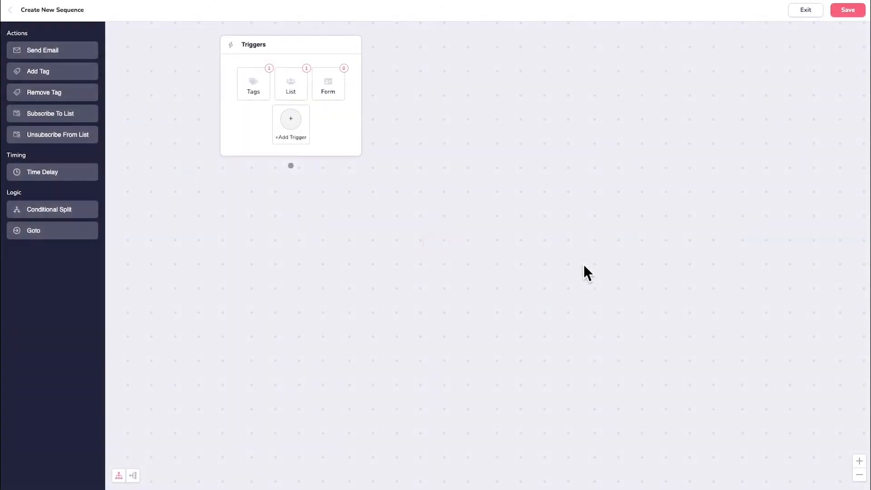
- Add a Send Email action connected below the Triggers block and name its broadcast "LM Delivery - Ebook"
left_click_drag(80, 53, 318, 275)
left_click_drag(325, 140, 333, 230)
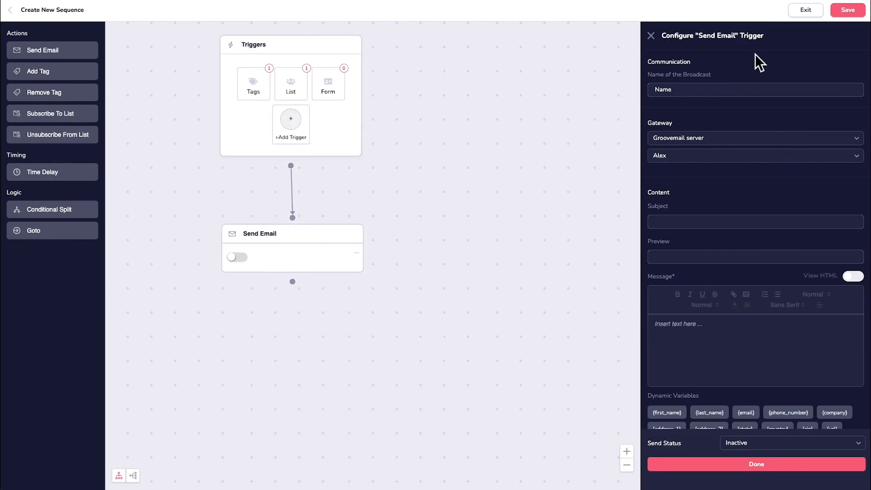
left_click(723, 91)
type("LM Delivery - Ebook")
- Select Groovemail server and the existing sender as the email's gateway and set the subject to "Here is your Ebook"
left_click(747, 138)
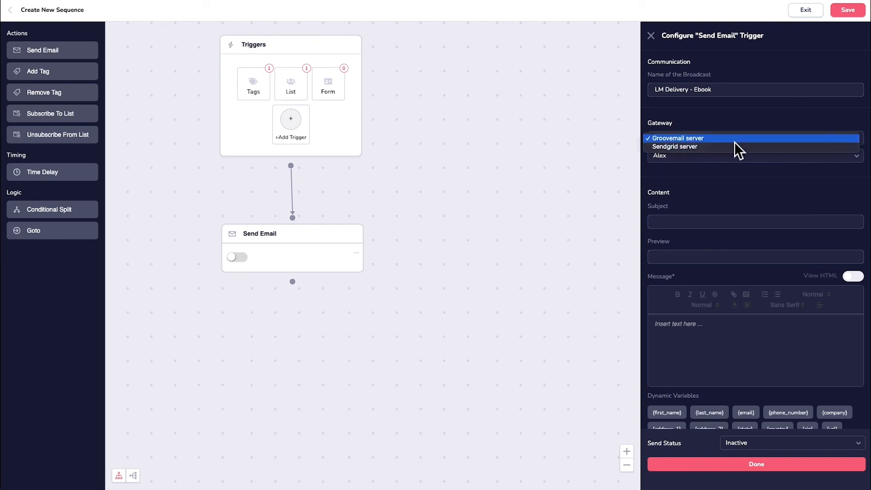
left_click(740, 141)
left_click(709, 161)
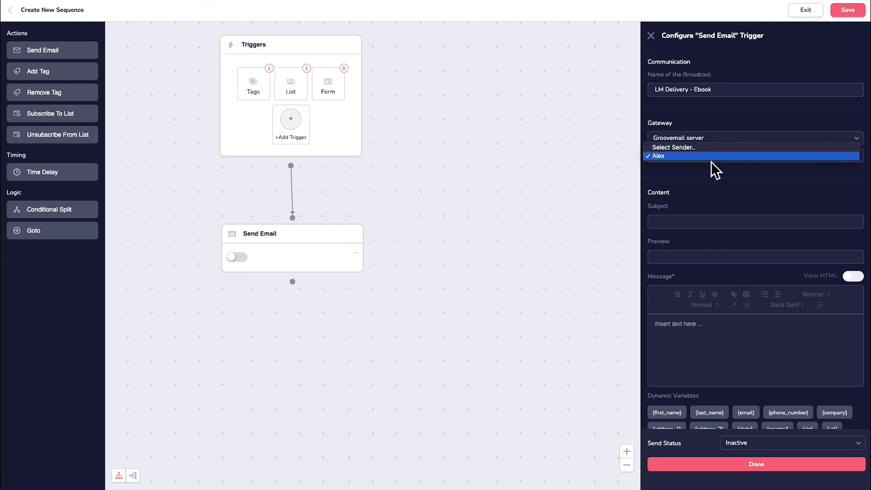
left_click(711, 162)
left_click(694, 222)
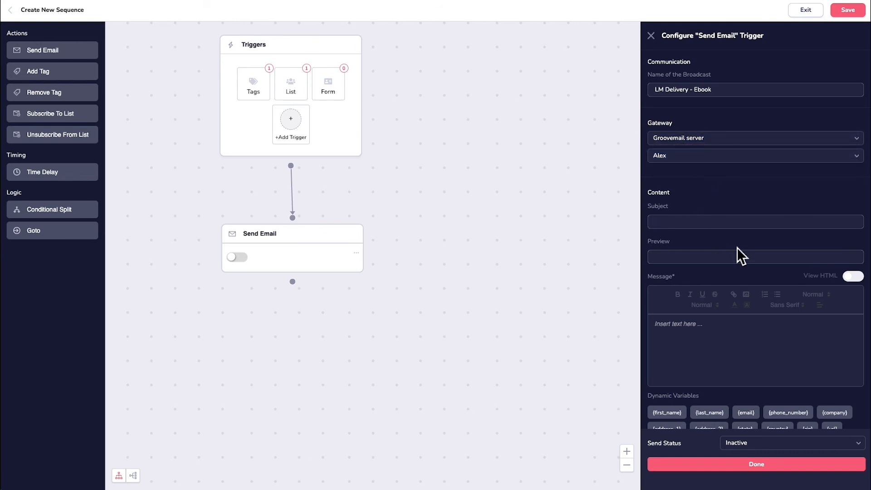
type("Here is your Ebook")
- Write a message with the greeting "Hello {first_name},", a "Cheers," sign-off with the sender's name and {unsubscribe_link}, and apply the email settings
left_click(697, 326)
type("H")
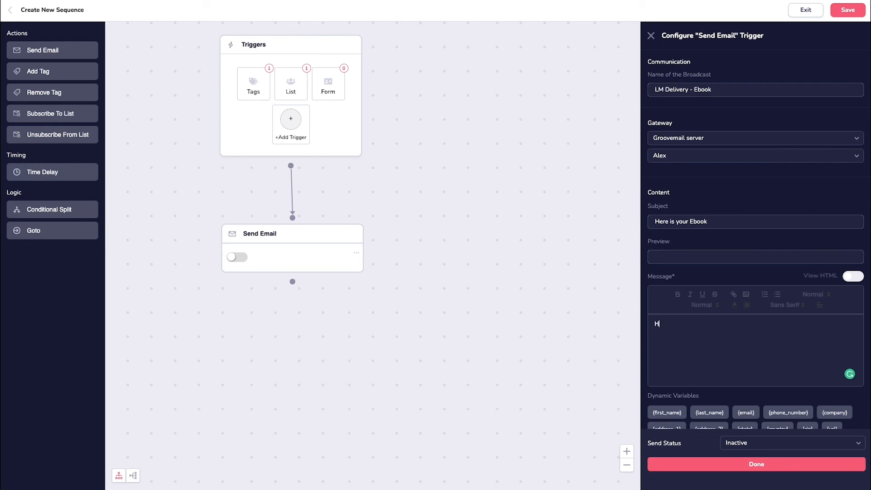
type("ello")
scroll(714, 313, "down", 1)
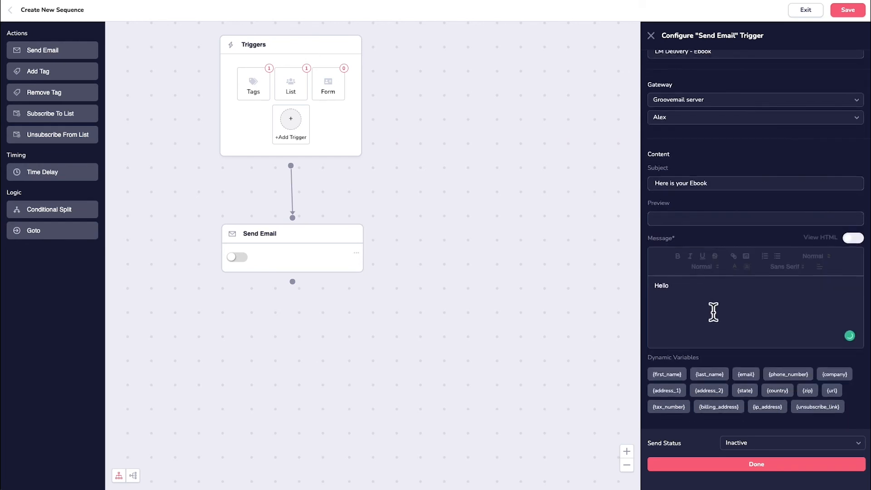
left_click(679, 380)
type(",")
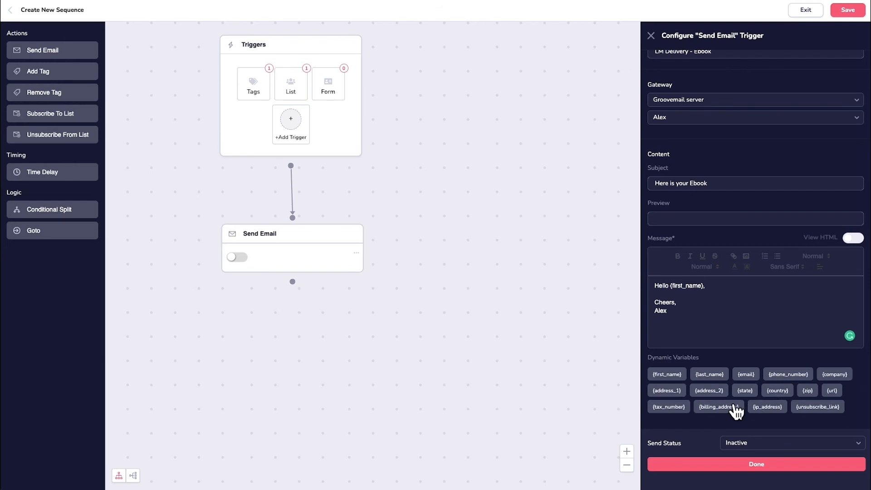
left_click(837, 407)
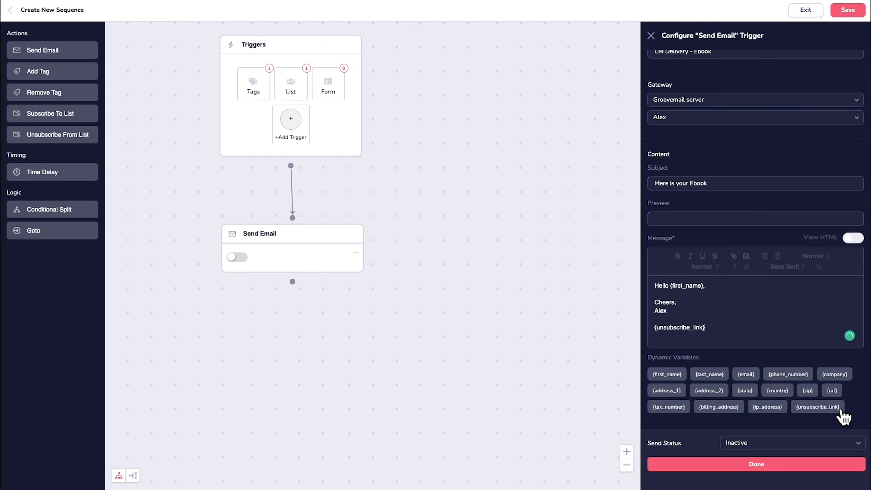
left_click(756, 464)
- Insert the lines "Here is your ebook:" and "URL:" between the message's greeting and sign-off
left_click(695, 332)
key("Return")
key("Return")
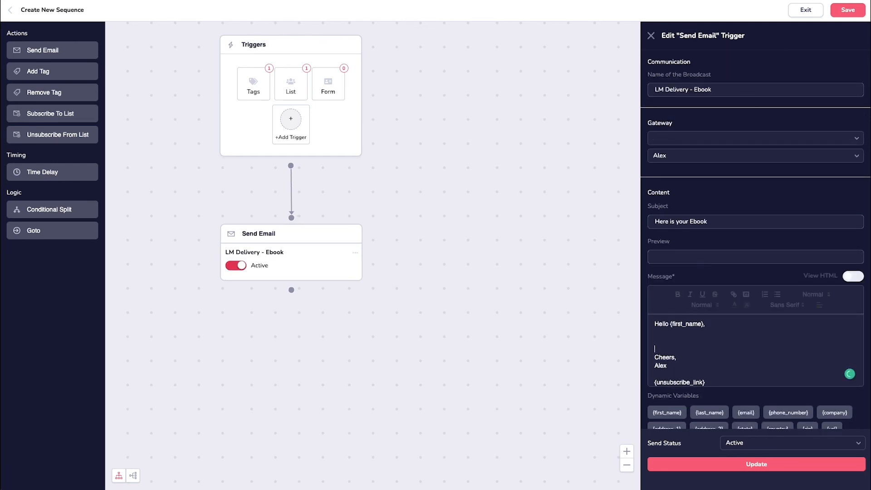
type("Here is your ebook:")
key("Return")
type("UR:")
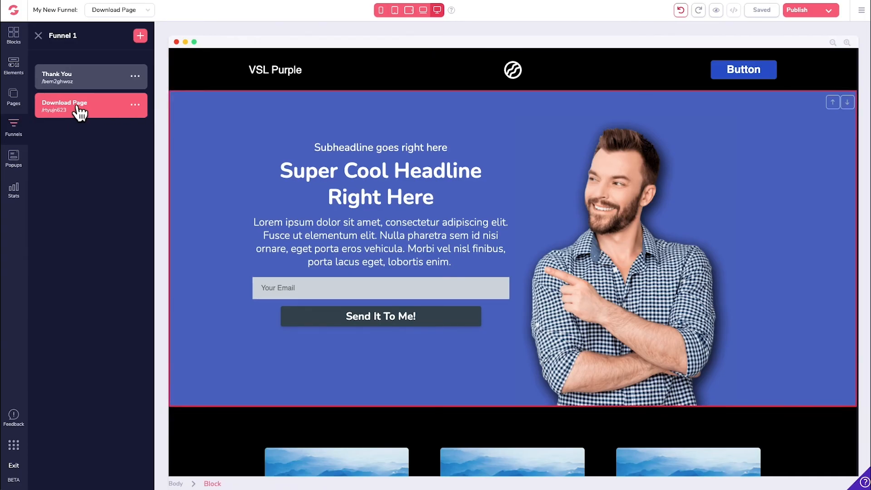
- Copy the Download Page's URL from its GroovePages settings and complete the email's URL line as yourcompany.com/rtyujn623 in GrooveMail
left_click(137, 107)
left_click(75, 131)
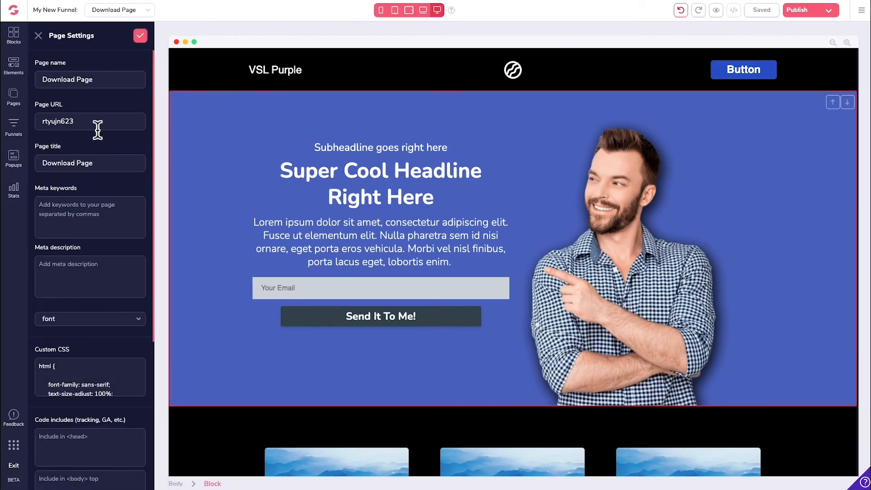
double_click(95, 122)
key("ctrl+c")
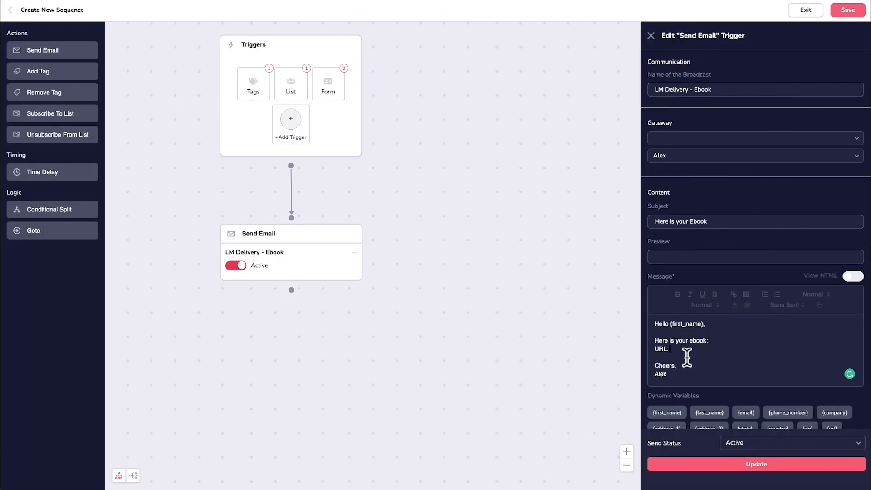
type("yourcompany.com/")
key("ctrl+v")
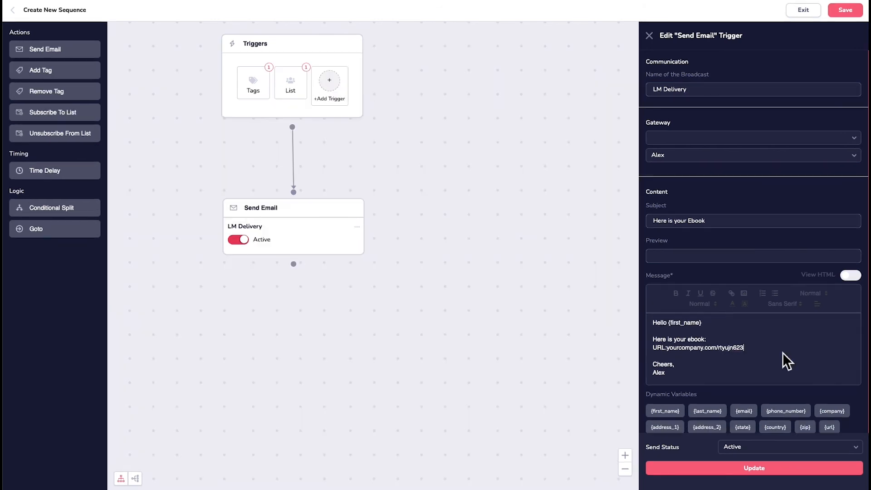
- Change the link's domain to youtubedemo.xyz and reword the line above it as "Click here for your ebook:"
left_click_drag(671, 352, 718, 352)
type("youtubedemo.xyz")
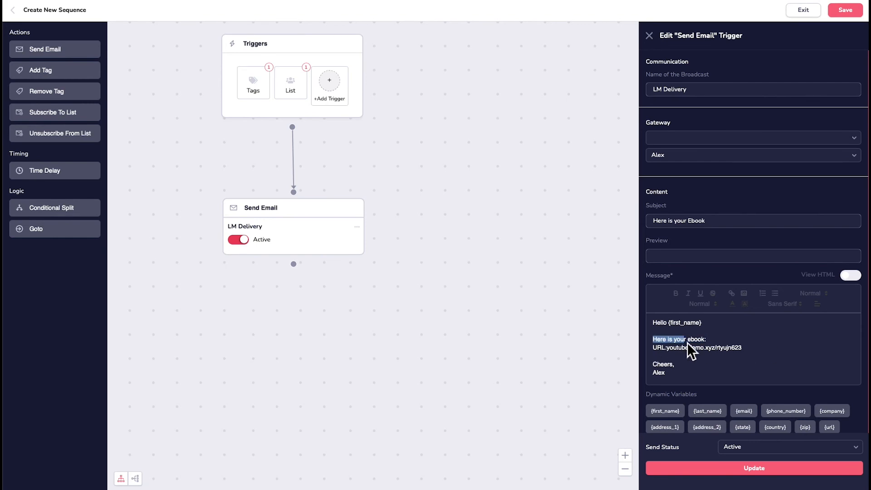
type("Click here for your")
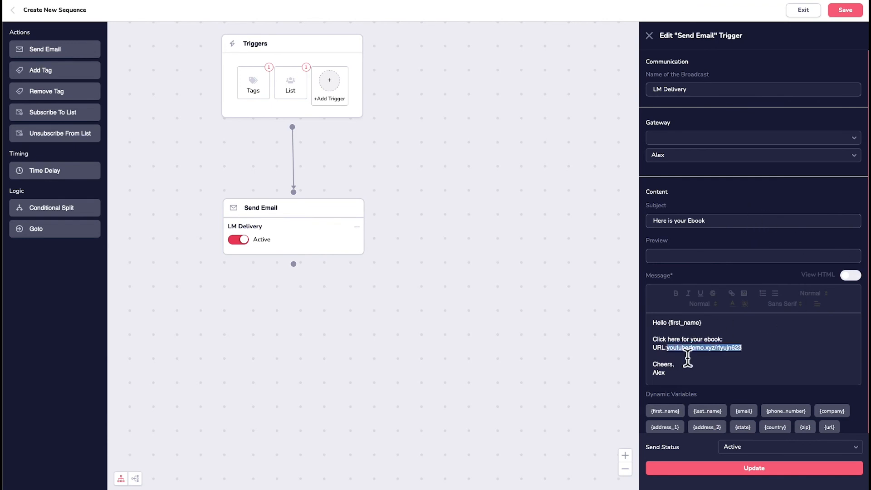
- Copy the ebook link and wrap the word "here" in an <a href=""></a> tag in the message's HTML
double_click(676, 348)
key("ctrl+c")
left_click(850, 275)
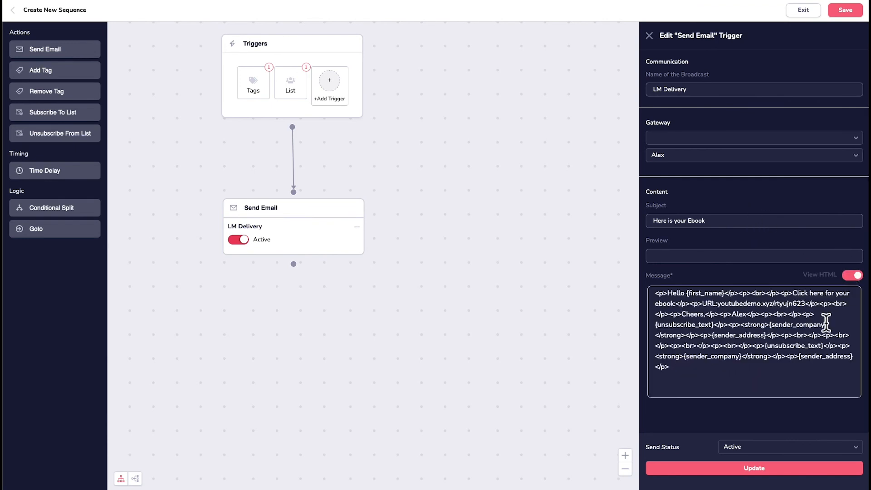
left_click(810, 293)
type("<>")
type("<>")
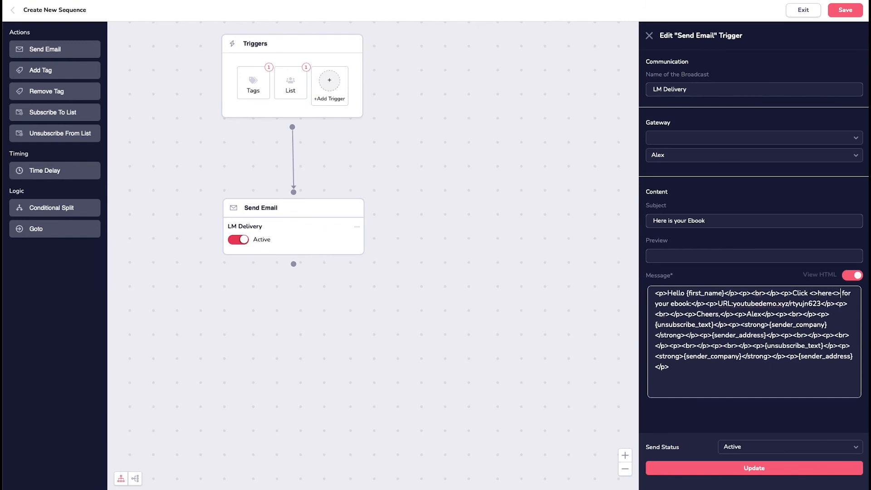
type("/a")
key("Left")
type("a href")
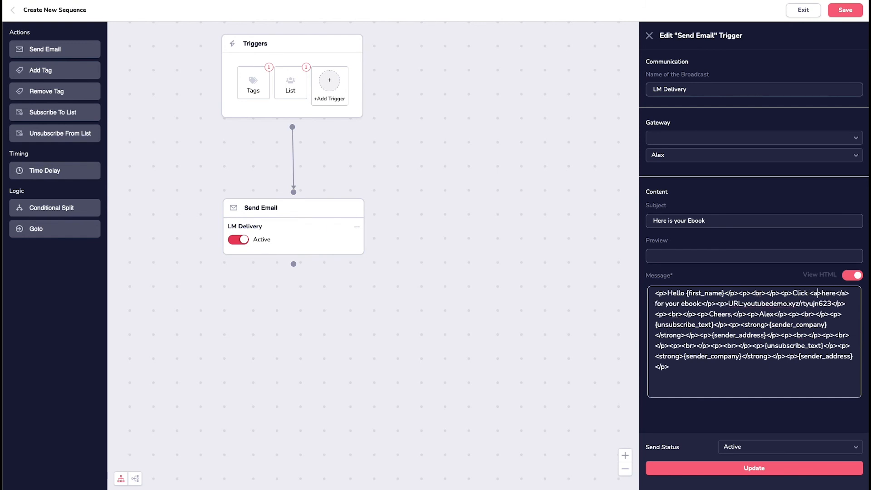
type("=\"\">here</a> for your ebook:</p>")
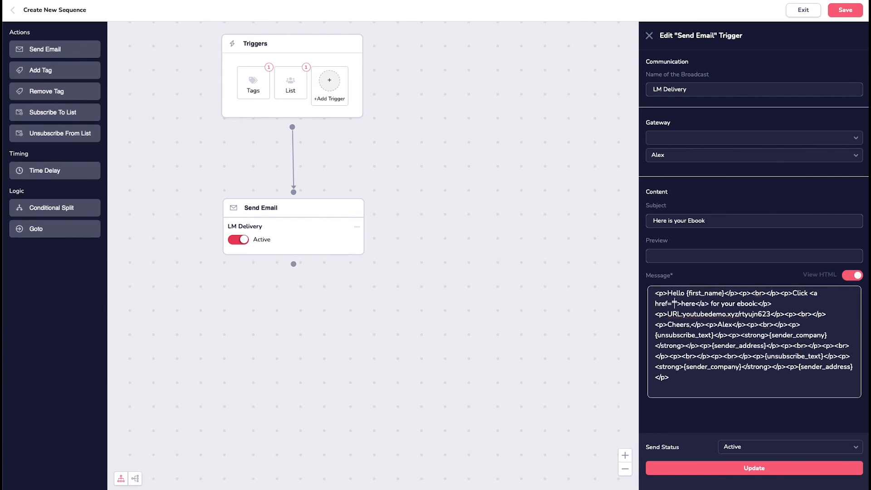
- Set the "here" link's address to youtubedemo.xyz/rtyujn623 and return the message to the visual view
key("ctrl+v")
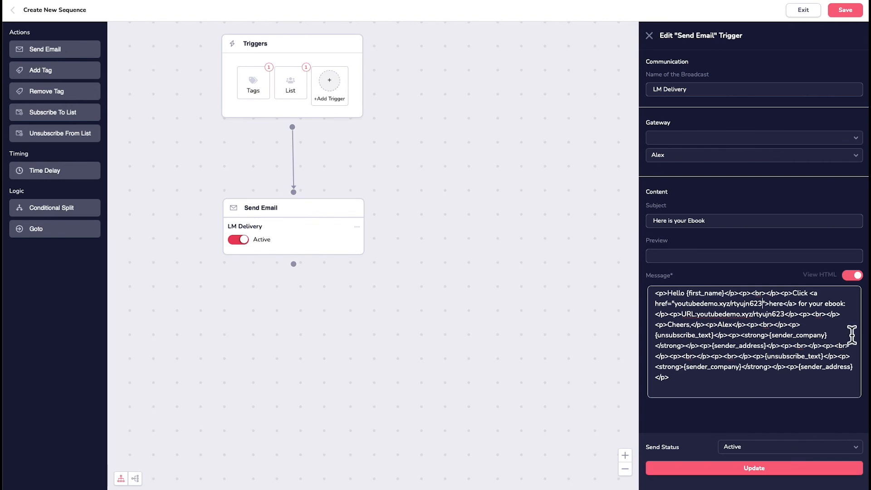
left_click(854, 275)
left_click_drag(653, 340, 744, 343)
left_click(744, 341)
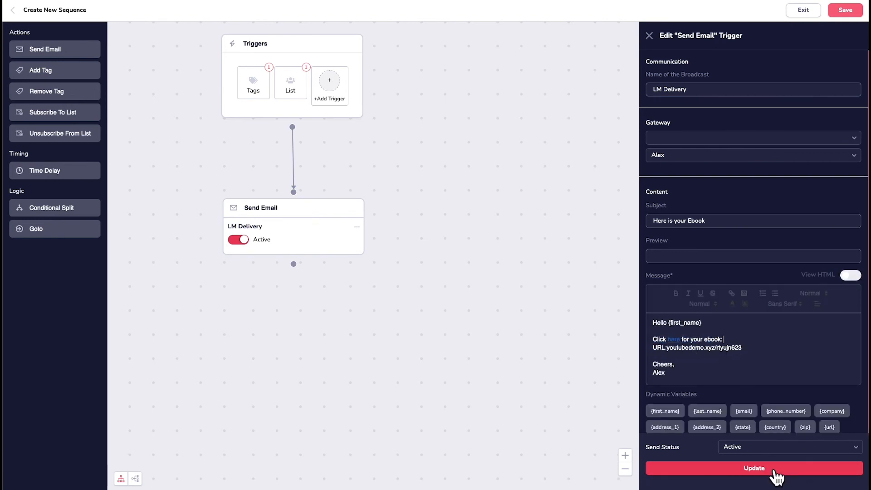
- Update the LM Delivery email and insert a Time Delay between the triggers and the Send Email action
left_click(774, 470)
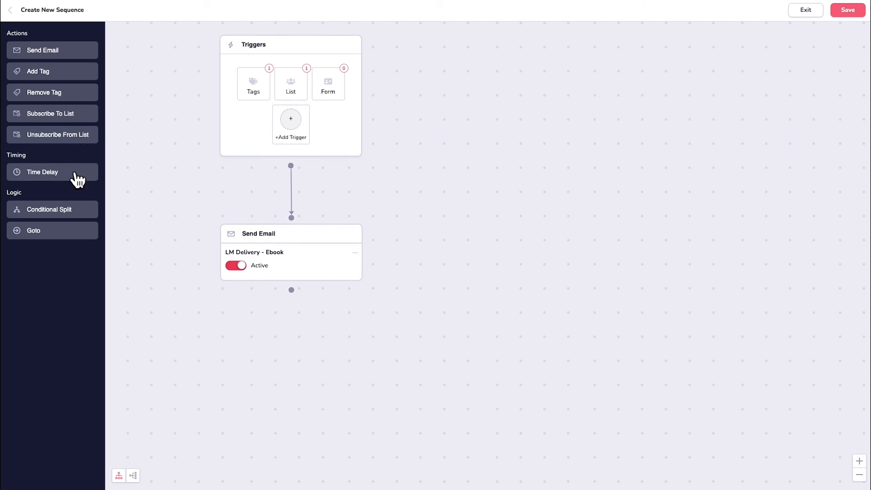
left_click_drag(77, 179, 285, 187)
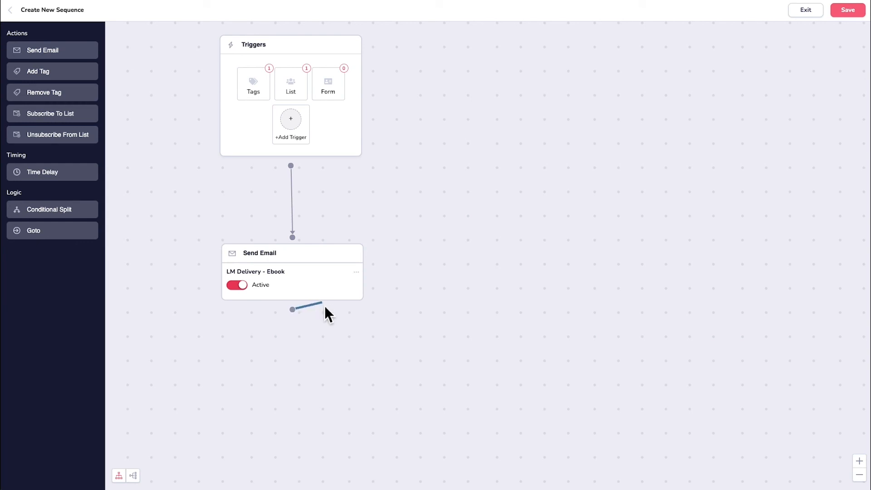
left_click_drag(292, 237, 263, 344)
left_click(68, 179)
left_click_drag(315, 342, 265, 344)
left_click_drag(442, 335, 291, 194)
left_click_drag(291, 259, 291, 302)
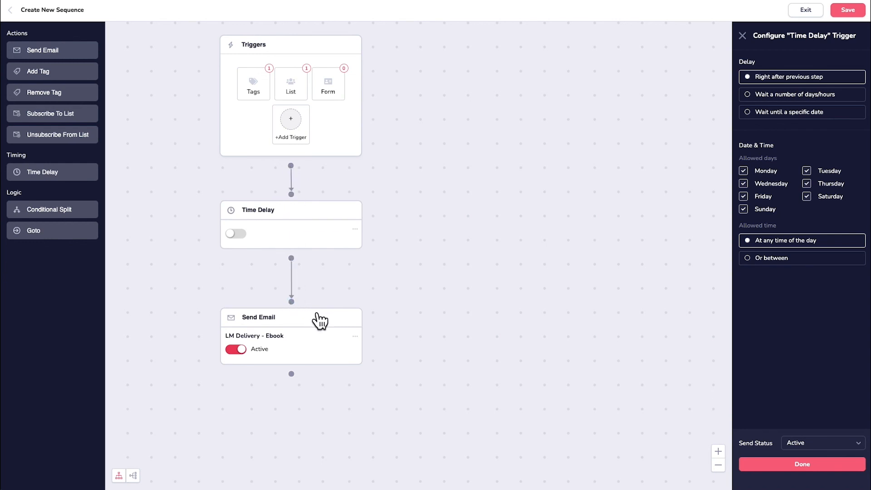
- Activate the Time Delay with "Right after previous step" and save the sequence
left_click(232, 234)
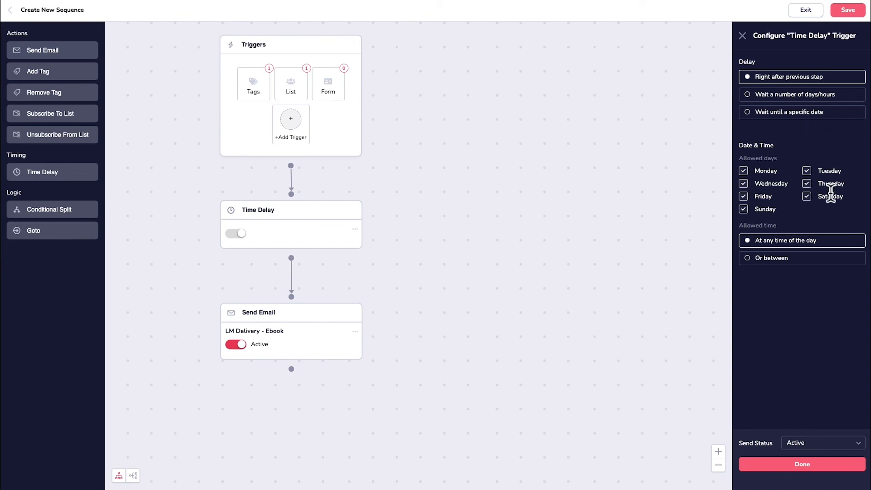
left_click(792, 465)
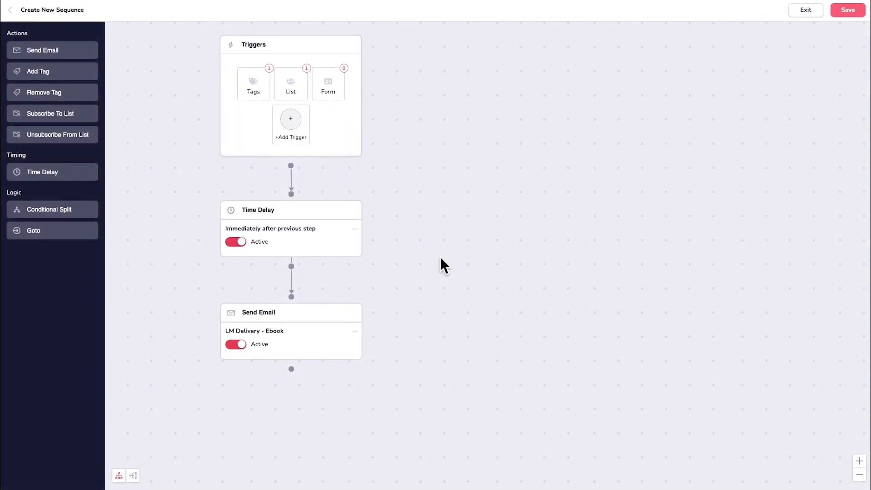
left_click(839, 15)
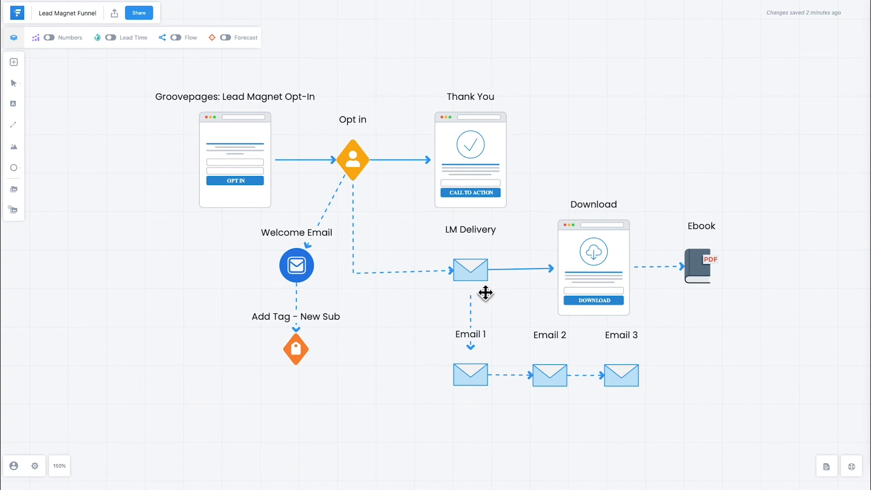
- Switch to the Lead Magnet Funnel map and review the LM Delivery email, Download page, Ebook and follow-up Emails 1 to 3
left_click(485, 278)
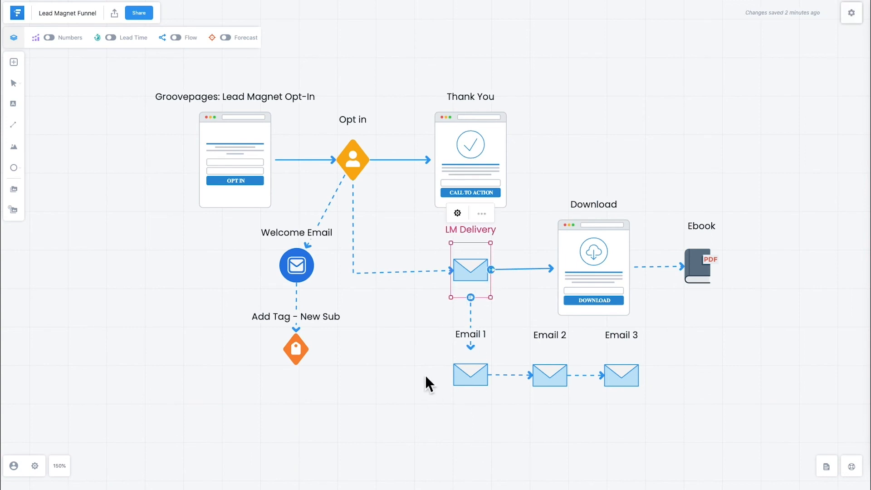
left_click(580, 289)
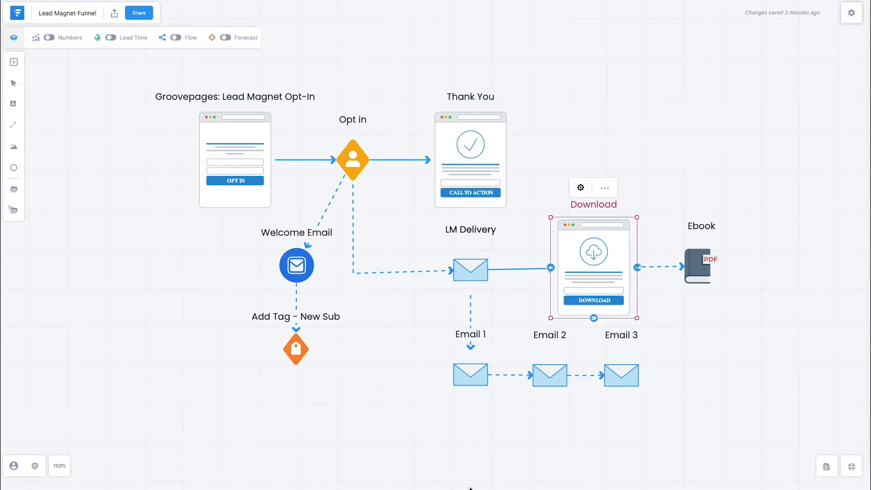
left_click(709, 272)
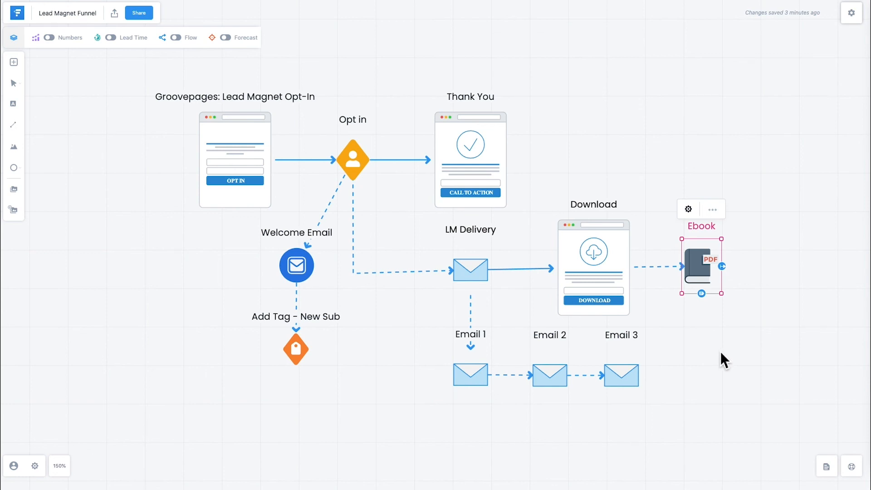
left_click(473, 276)
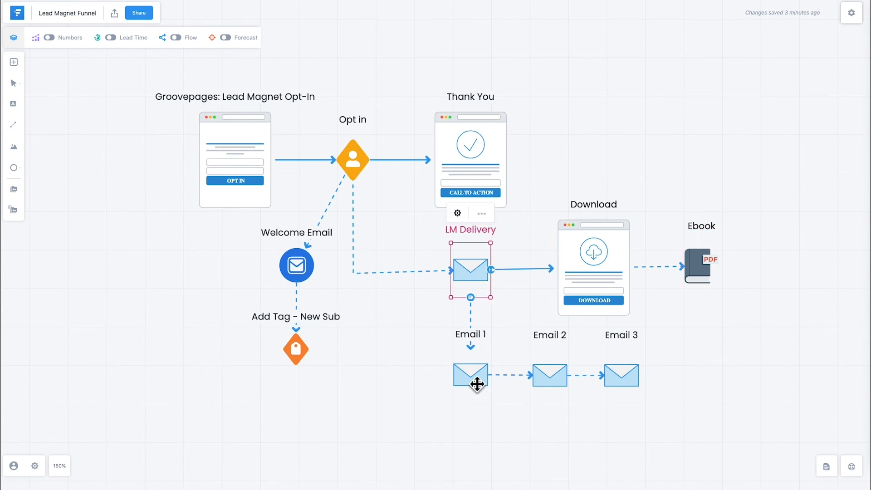
left_click(476, 383)
left_click(559, 379)
left_click(626, 380)
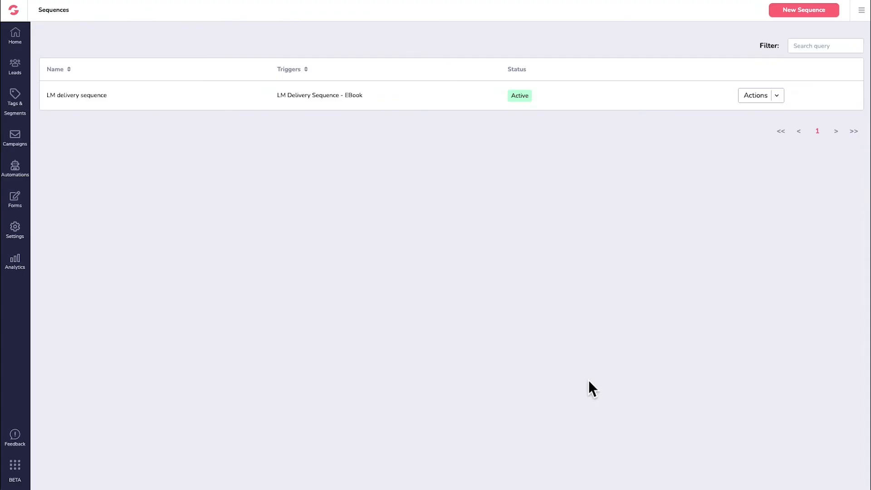
- Open the LM delivery sequence for editing in GrooveMail and move its LM Delivery email block further down
left_click(766, 96)
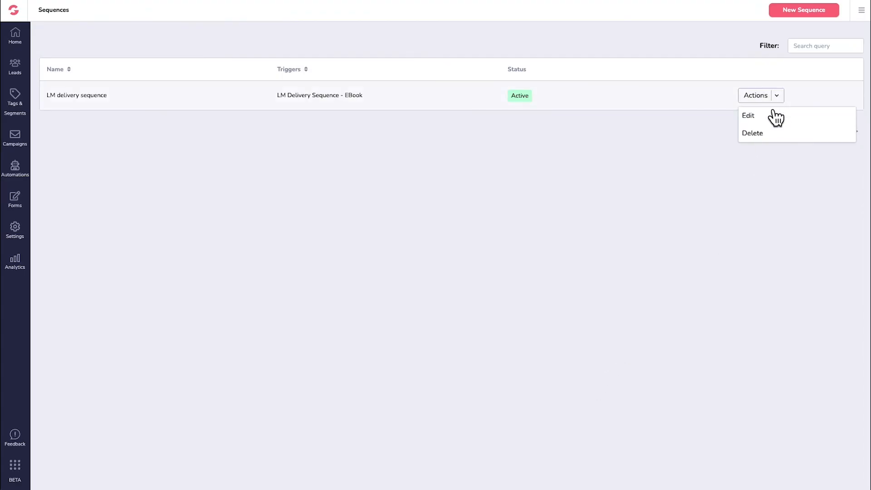
left_click(748, 116)
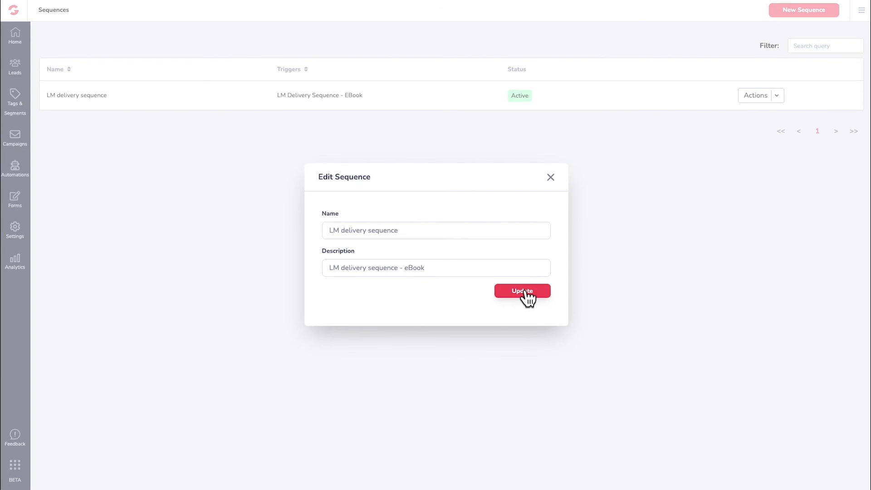
left_click(524, 294)
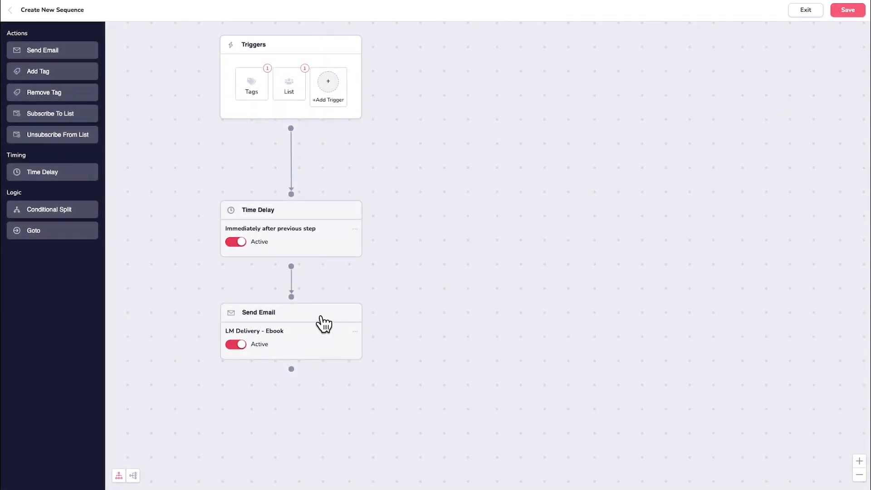
left_click_drag(320, 313, 317, 339)
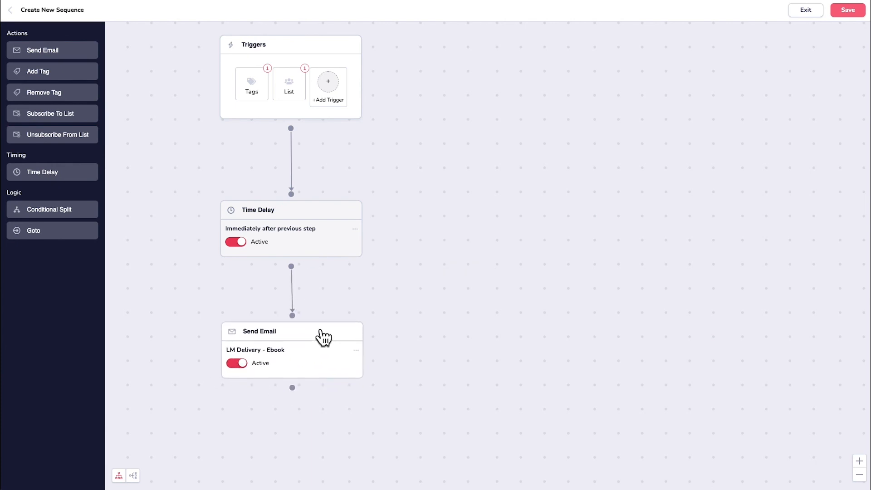
scroll(363, 333, "up", 2)
scroll(363, 333, "down", 1)
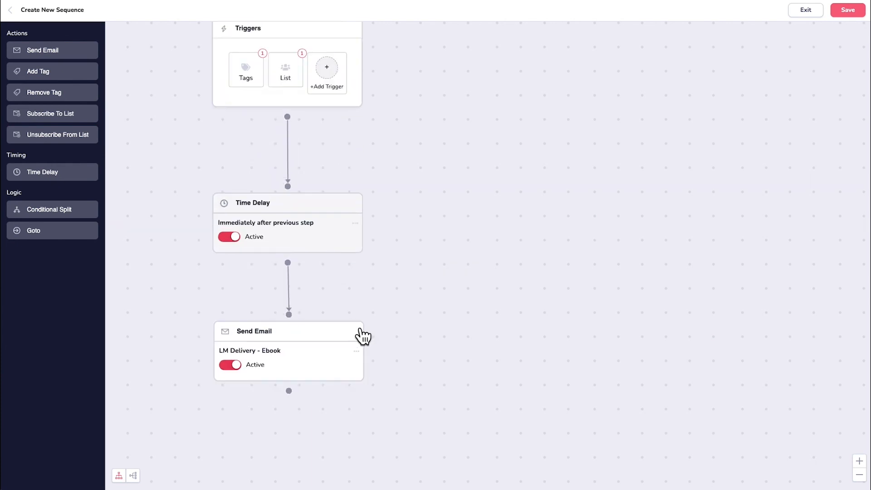
- Add an unconfigured Send Email action and a second Time Delay, placing the delay beside the LM Delivery email block
left_click_drag(72, 56, 512, 320)
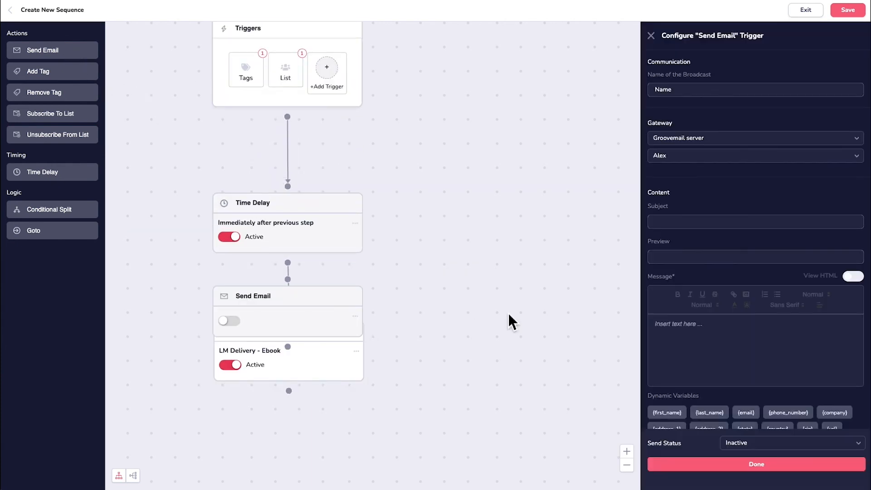
left_click(652, 36)
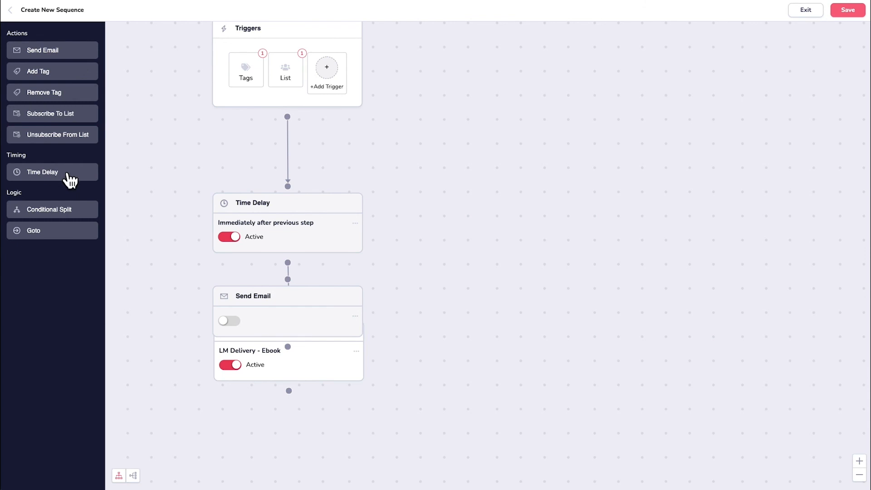
left_click_drag(72, 173, 500, 283)
left_click_drag(330, 396, 611, 367)
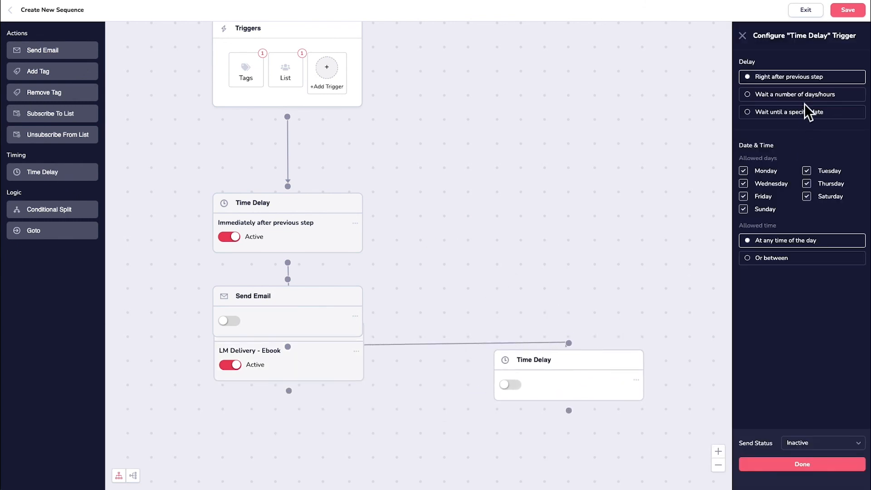
- Set the second Time Delay to wait 3 days and make it active
left_click(747, 94)
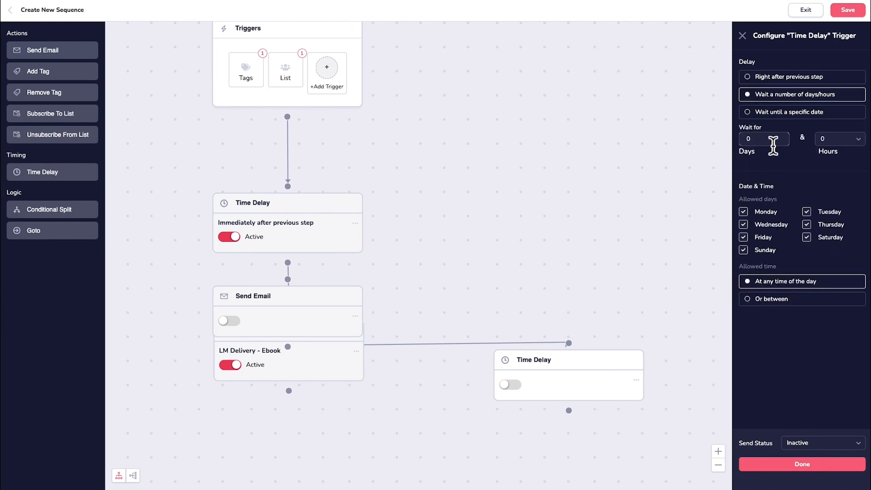
left_click(774, 142)
type("3")
left_click(818, 444)
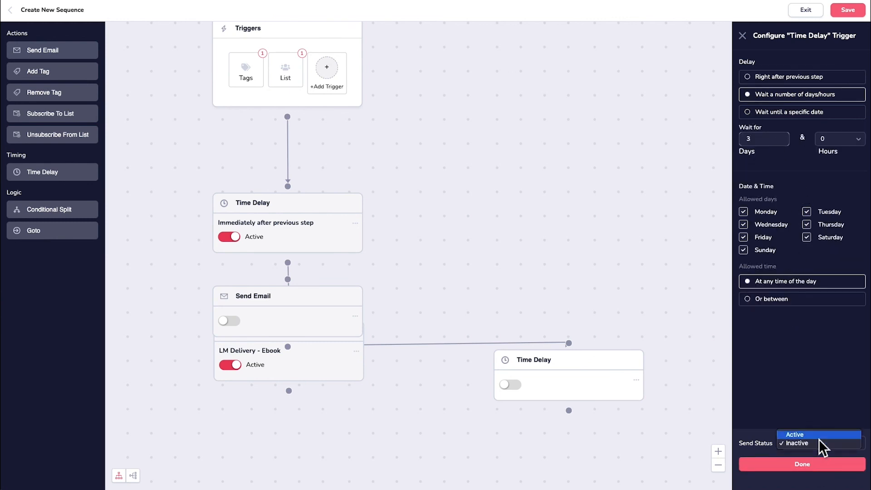
left_click(818, 435)
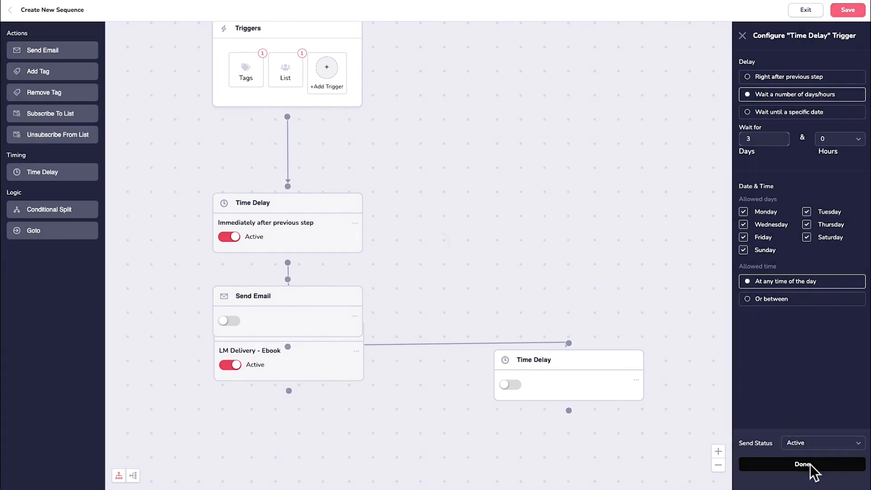
left_click(810, 464)
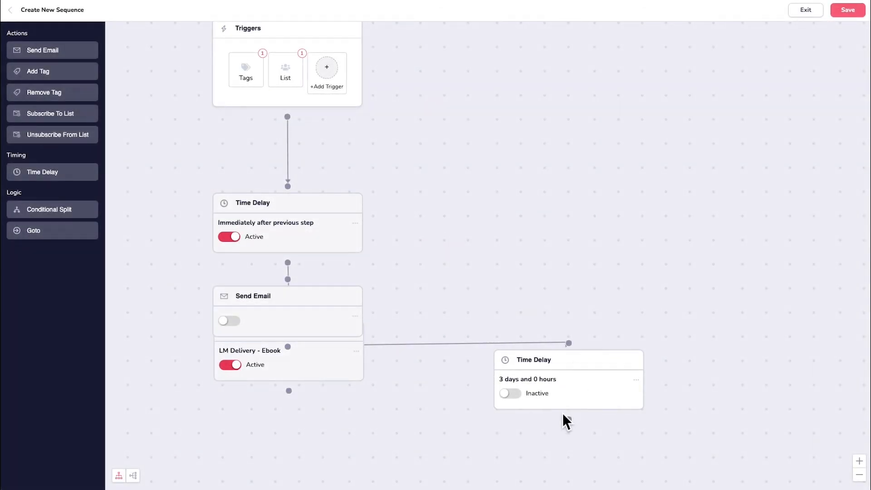
left_click(510, 394)
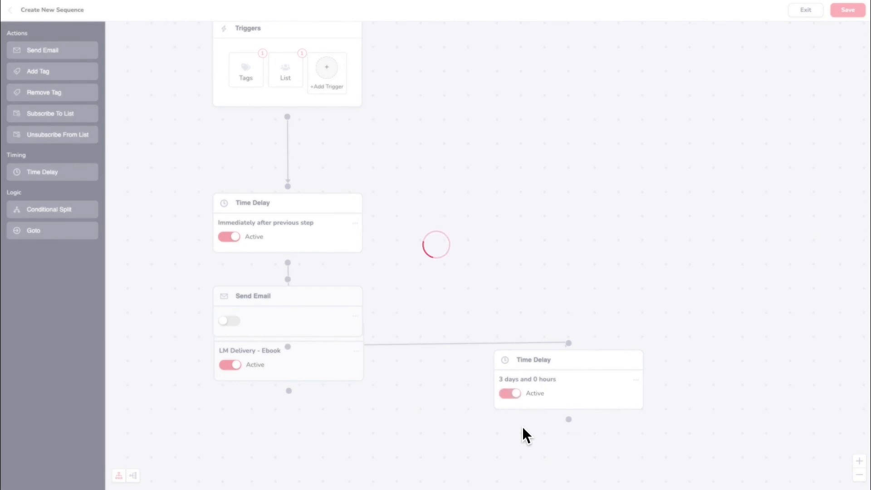
- Add an email after the 3-day delay named "Upseel Product #2" with the subject "Bonus Deal - Everything your need for your business"
left_click(59, 53)
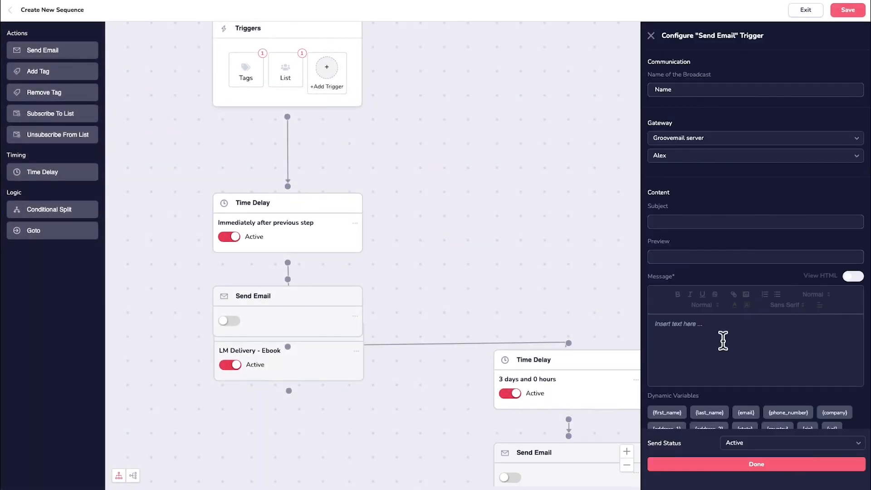
left_click(700, 94)
type("Upseel Product #2")
key("ctrl+a")
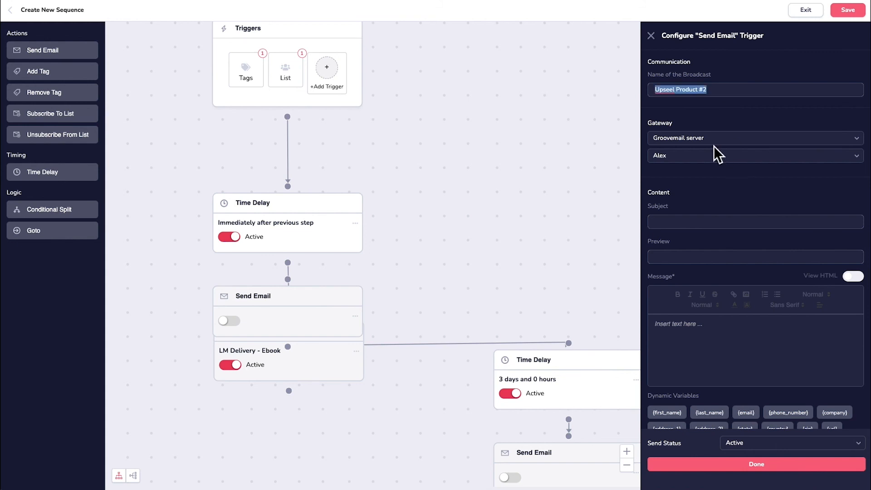
left_click(673, 226)
type("Bonus Deal")
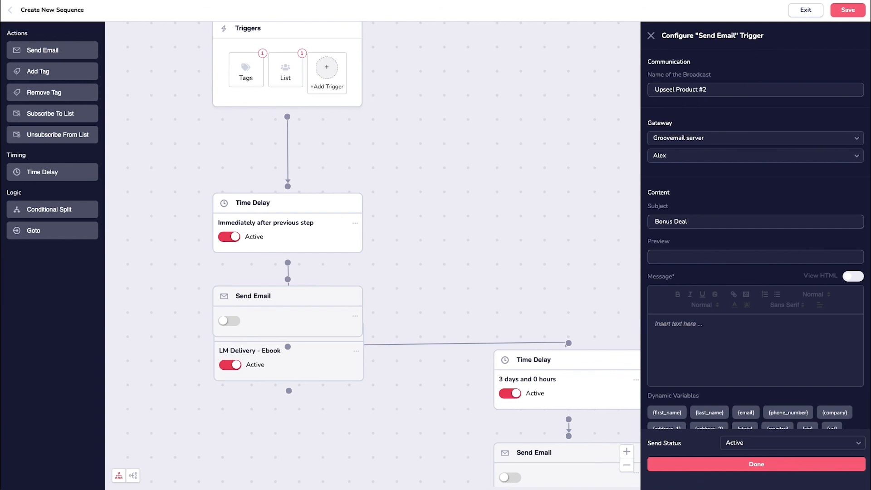
type(" - Everything your need for your business")
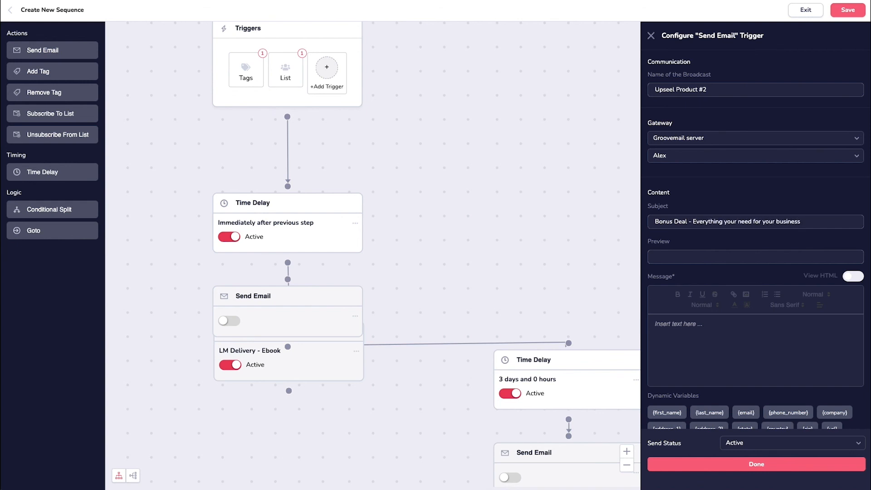
- Write the message's greeting with the {first_name} variable, followed by "We will like to share something exciting with you..."
left_click(690, 368)
type("Hello")
left_click(676, 414)
key("BackSpace")
type(",")
key("Return")
type("We wil")
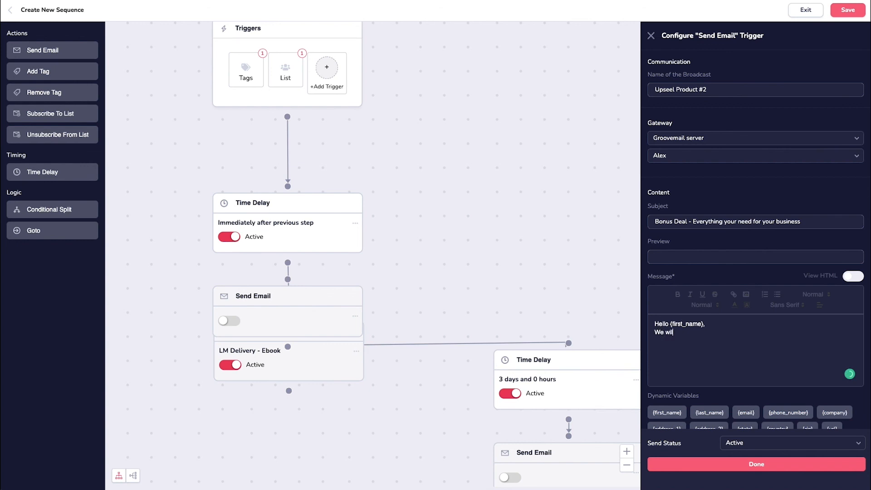
type("l like to share something exciting wi")
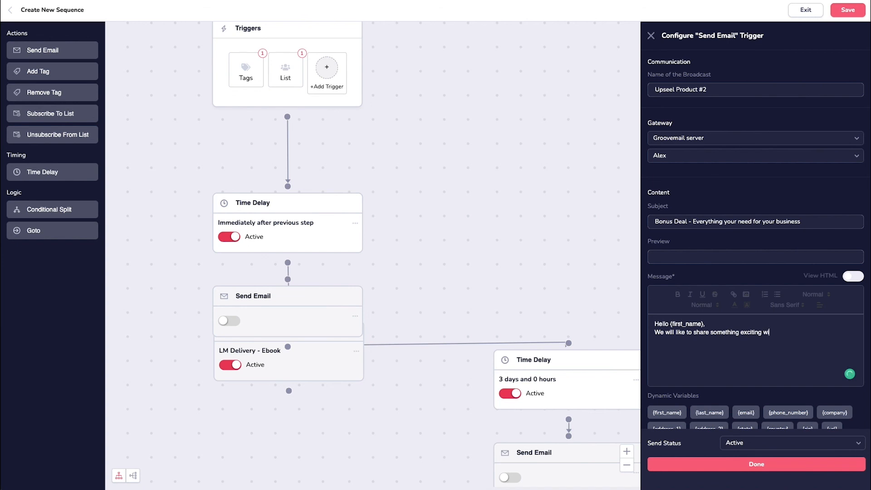
type("th you...")
- End the message with blank lines and the sign-off "Cheers," above the sender's first name
key("Return")
key("Return")
key("Return")
type("Cheers,")
key("Return")
type("Alex")
scroll(755, 354, "down", 2)
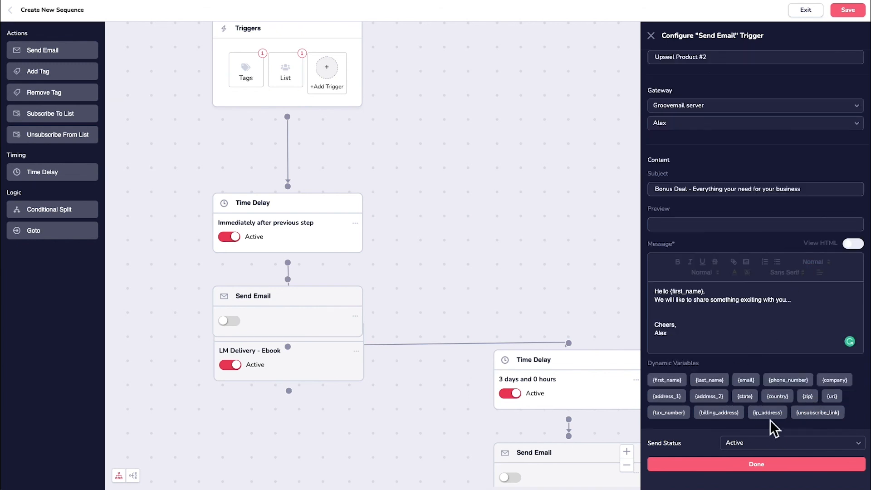
- Insert the {unsubscribe_link} variable below the sign-off and apply the email's settings
left_click(817, 413)
left_click(776, 448)
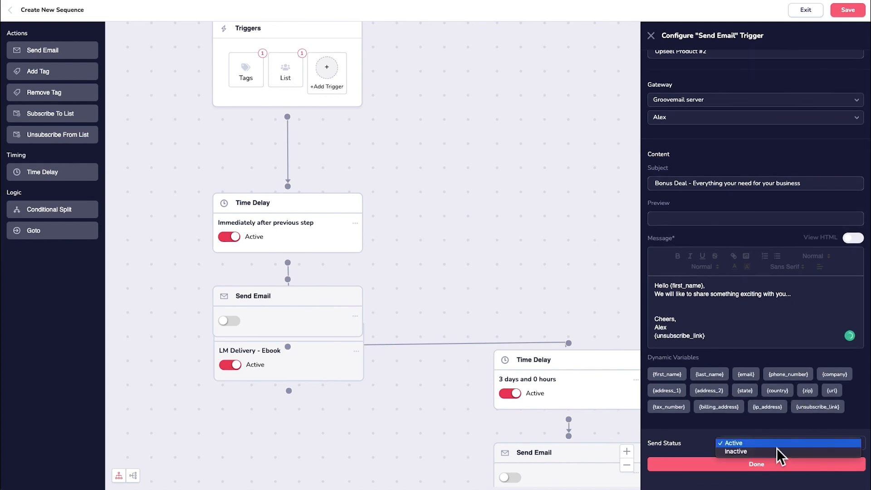
left_click(777, 448)
left_click(757, 465)
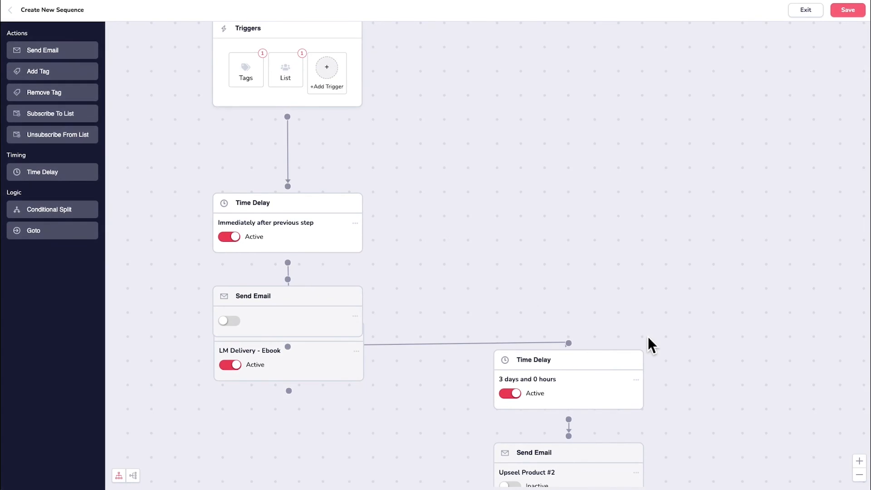
scroll(640, 322, "down", 5)
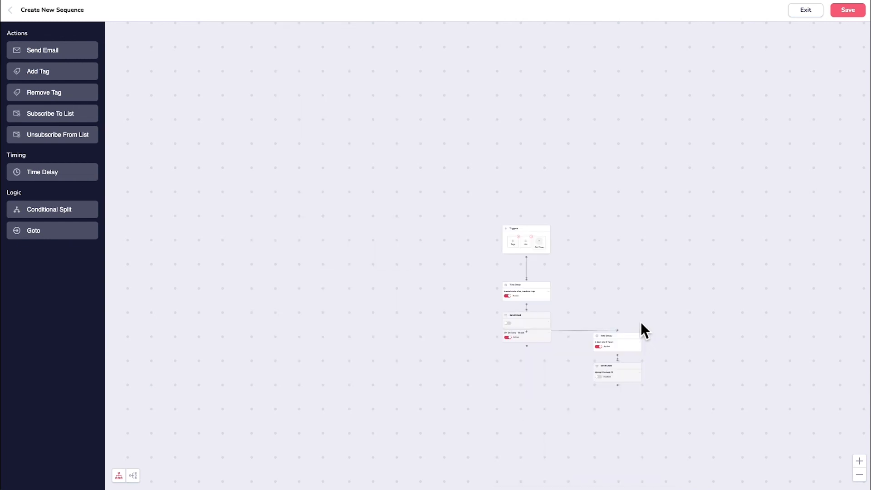
scroll(641, 322, "up", 3)
left_click_drag(657, 321, 448, 251)
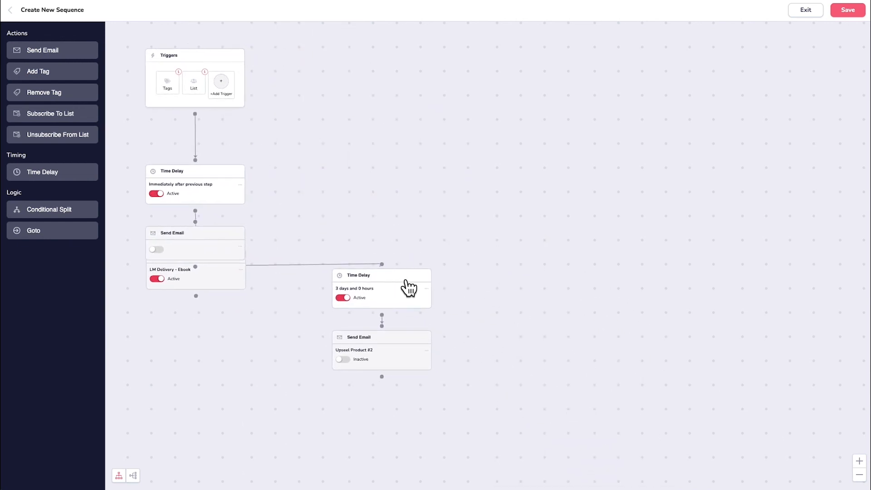
- Check the Email 2 and Email 3 nodes in the Lead Magnet Funnel map, and save the email sequence in GrooveMail
left_click_drag(413, 285, 411, 283)
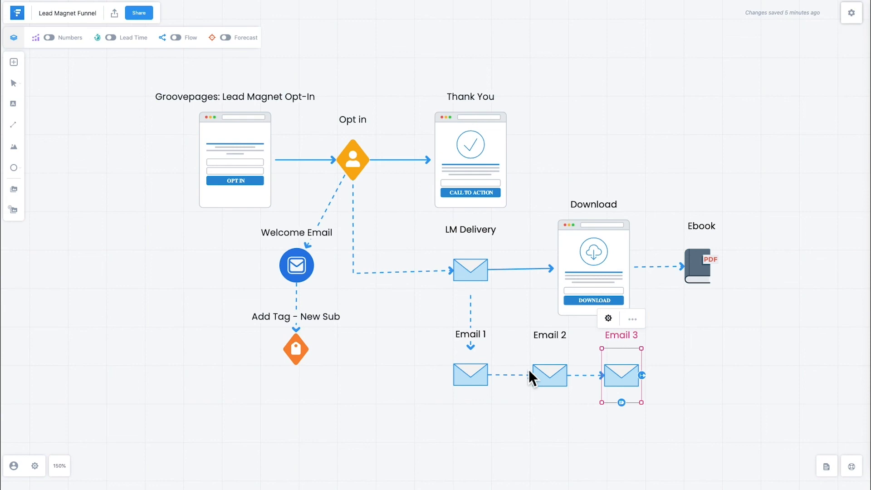
left_click(551, 374)
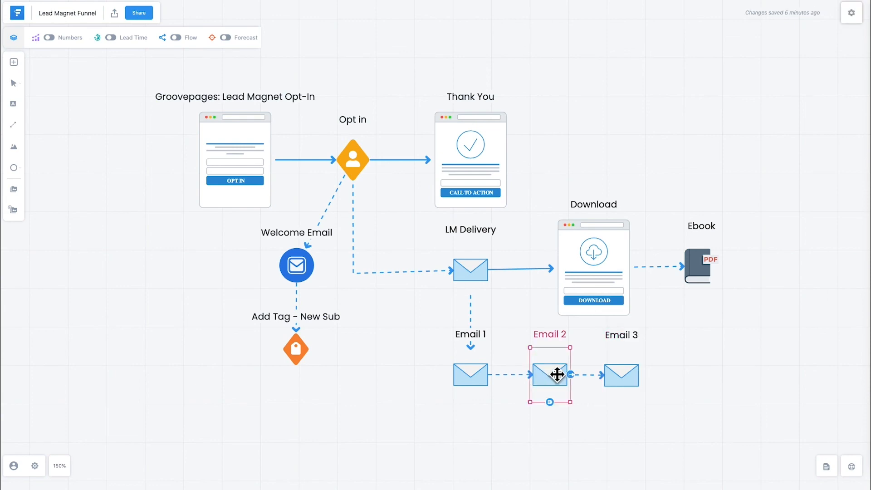
left_click(635, 395)
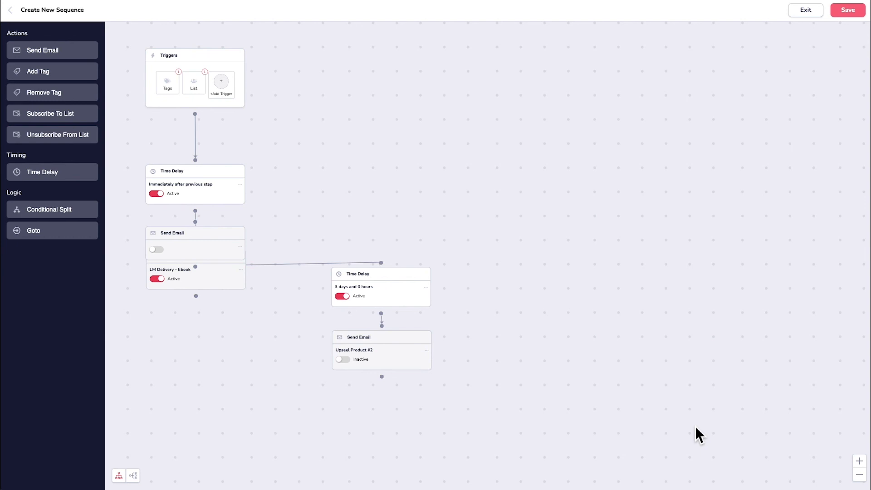
left_click(848, 10)
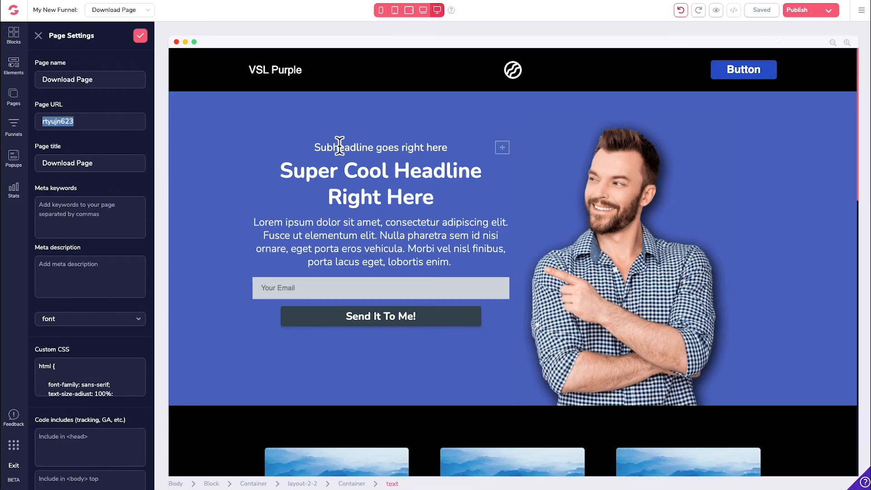
- Apply the Download Page's settings in GroovePages and publish the funnel site on the custom domain youtubedemo.xyz
left_click(140, 36)
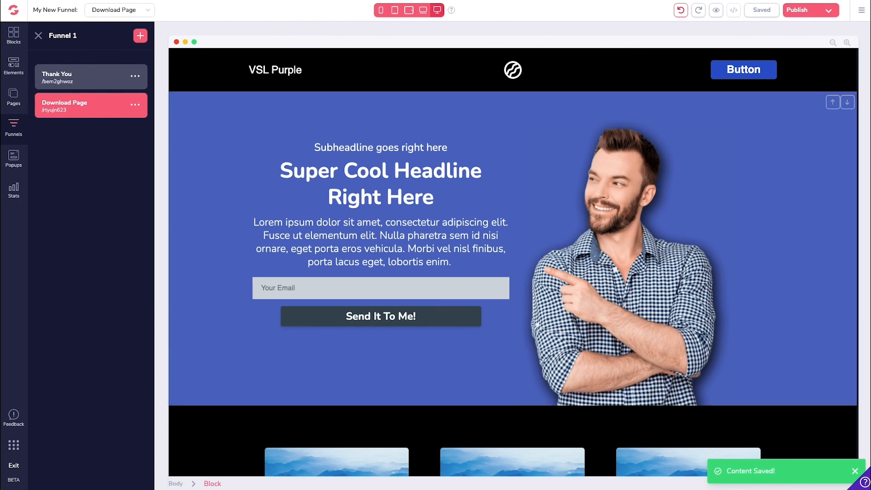
left_click(829, 10)
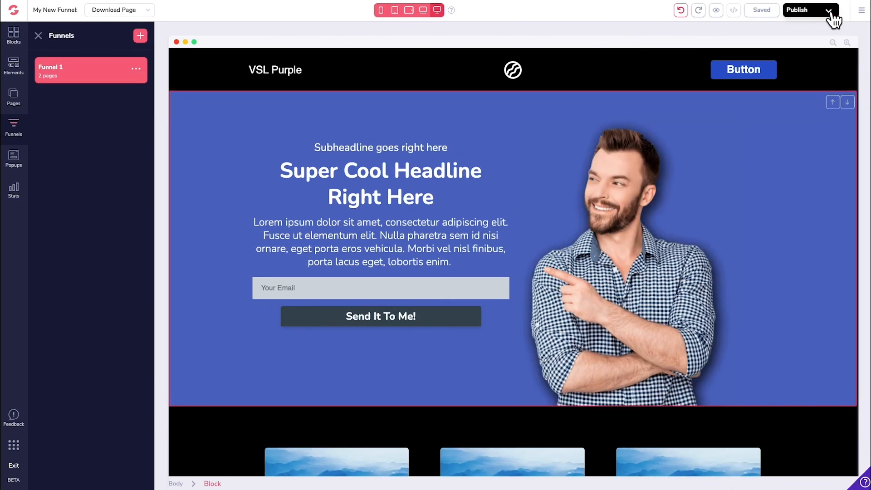
left_click(807, 12)
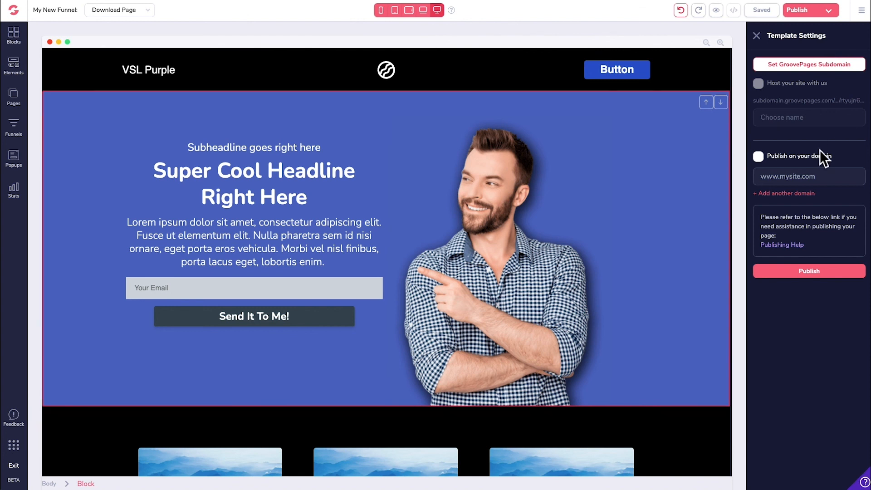
left_click(816, 177)
left_click(758, 156)
left_click(826, 179)
type("yourcompany.com")
triple_click(834, 180)
type("youtubedemo.xyz")
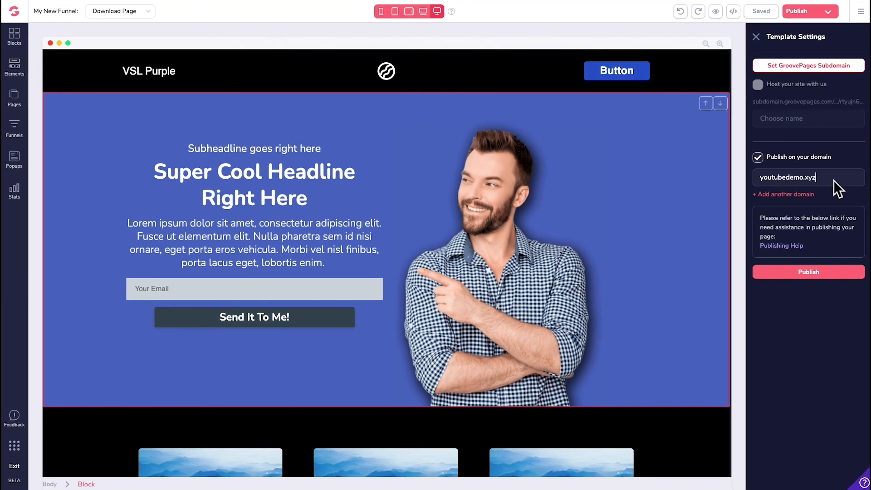
left_click(838, 274)
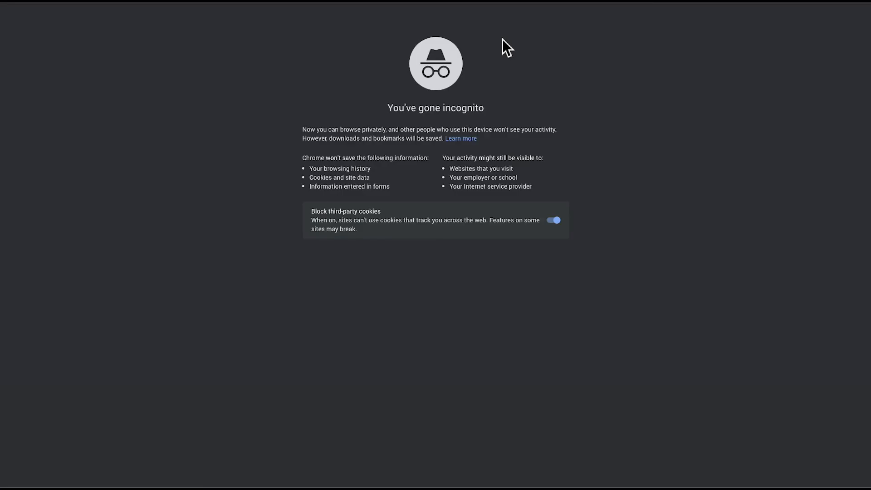
- Load youtubedemo.xyz in an incognito browser window and examine the published page down to its opt-in form
type("youtubedemo.xyz")
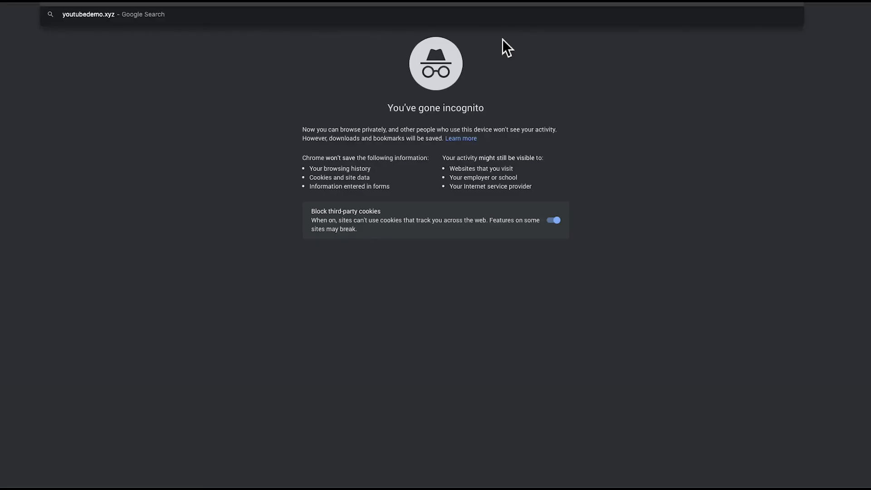
key("Return")
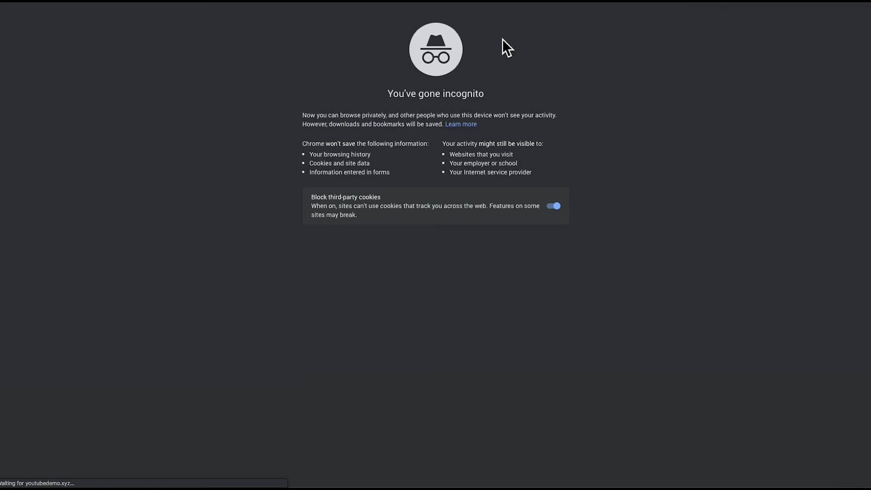
scroll(711, 308, "down", 10)
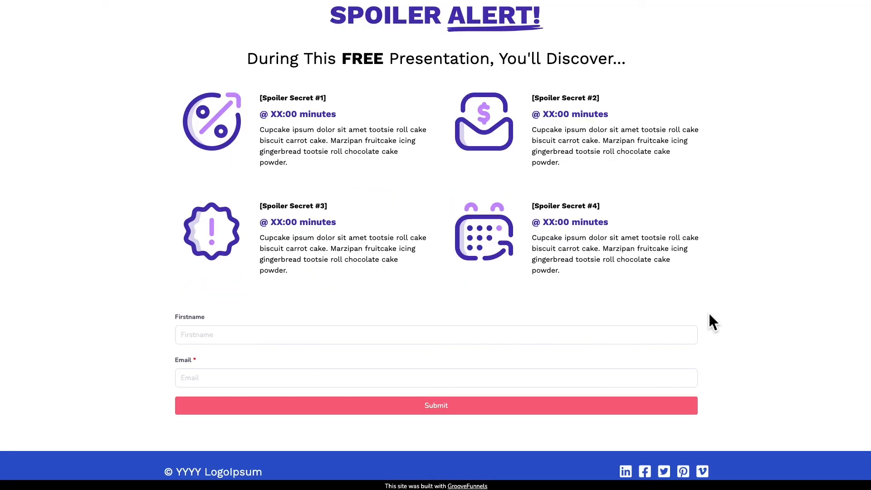